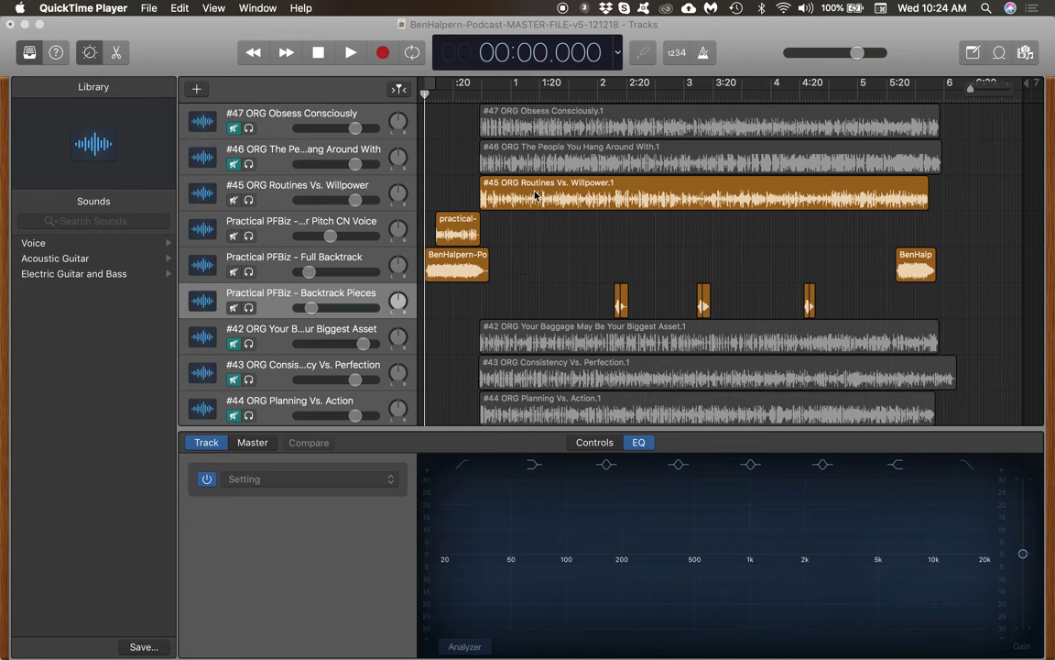
- Copy the name of the "#45 ORG Routines Vs. Willpower" track without changing it
click(330, 190)
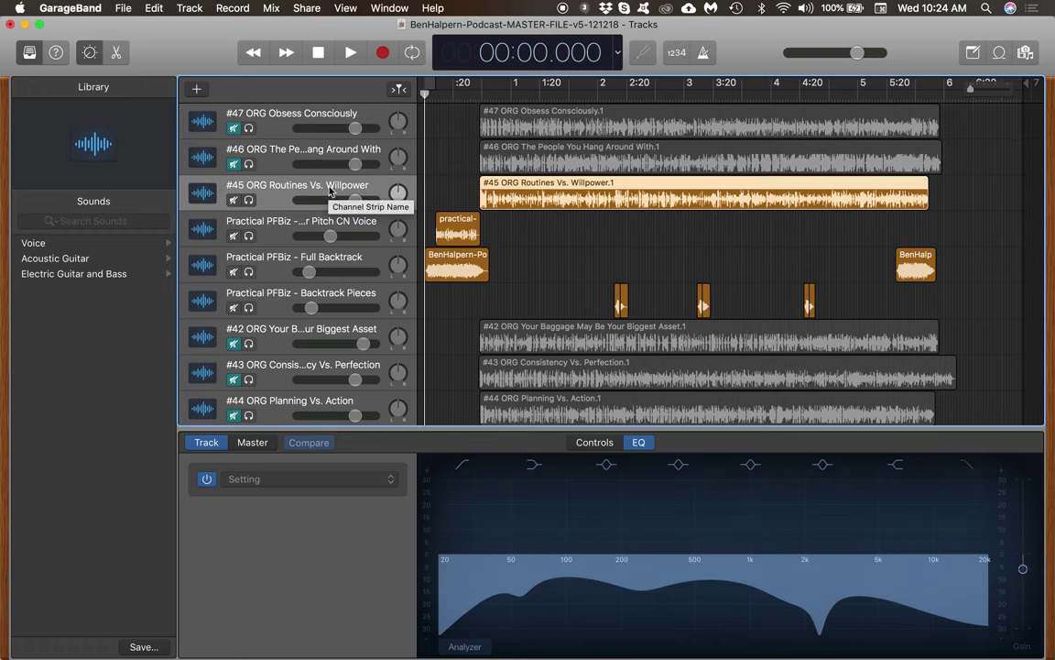
double_click(330, 188)
key(super+c)
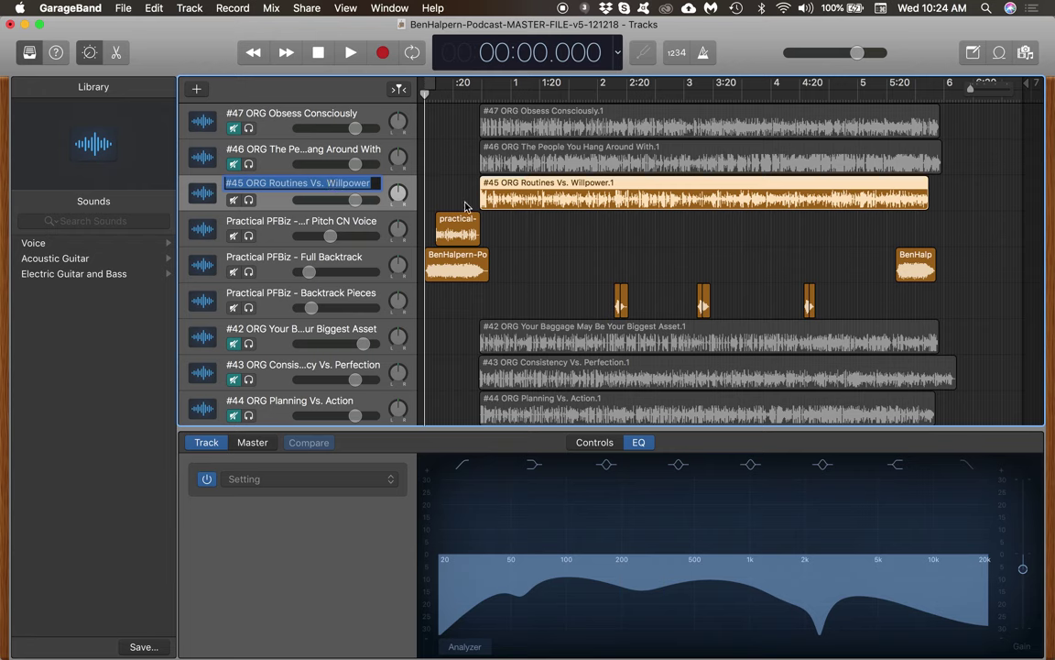
click(884, 306)
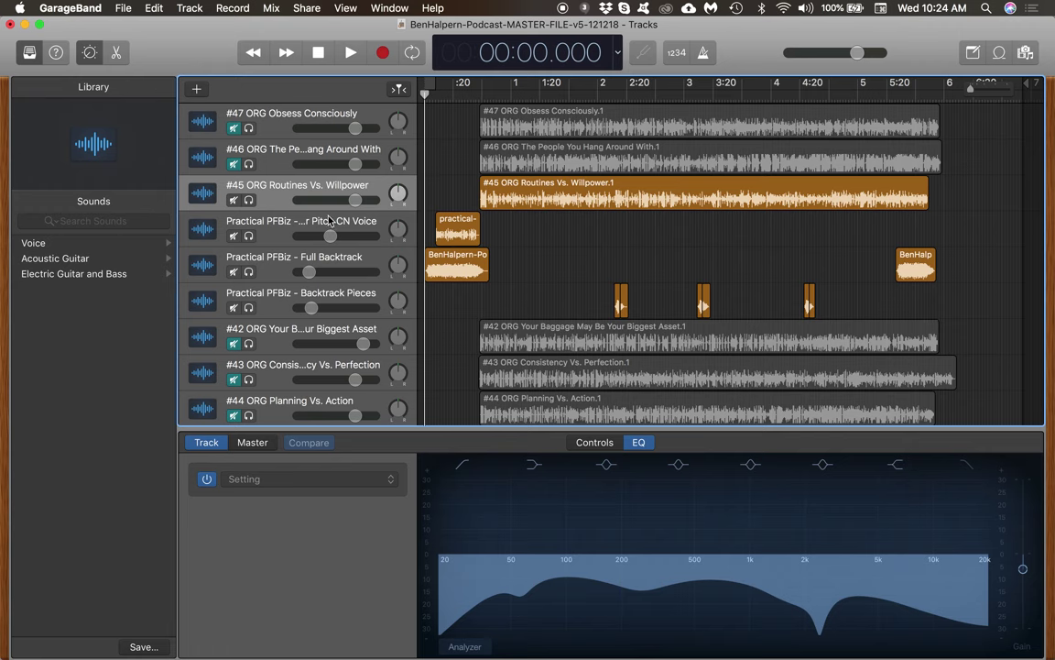
- Select all regions on the four unmuted tracks, including the #45 voice recording and backtrack music, and start sharing the song to iTunes
drag(953, 306, 458, 190)
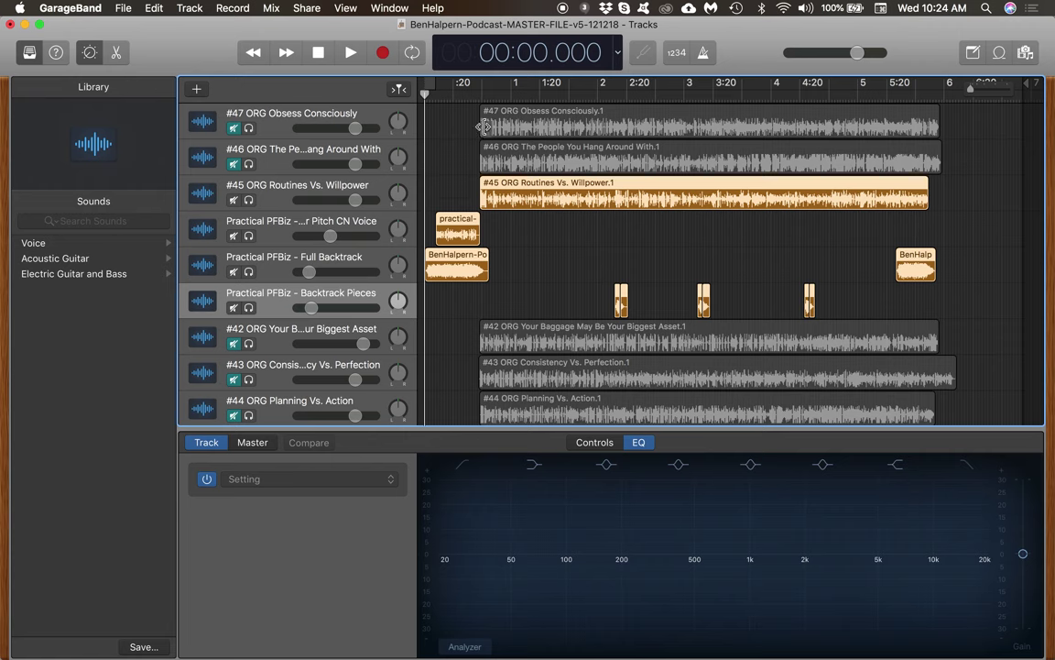
click(307, 8)
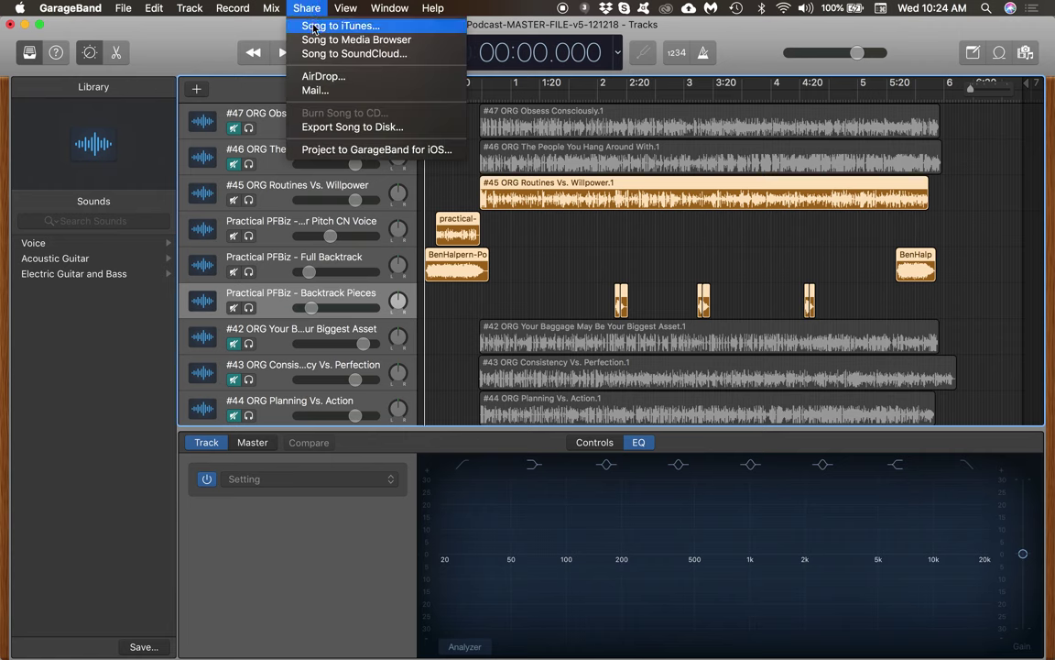
click(314, 26)
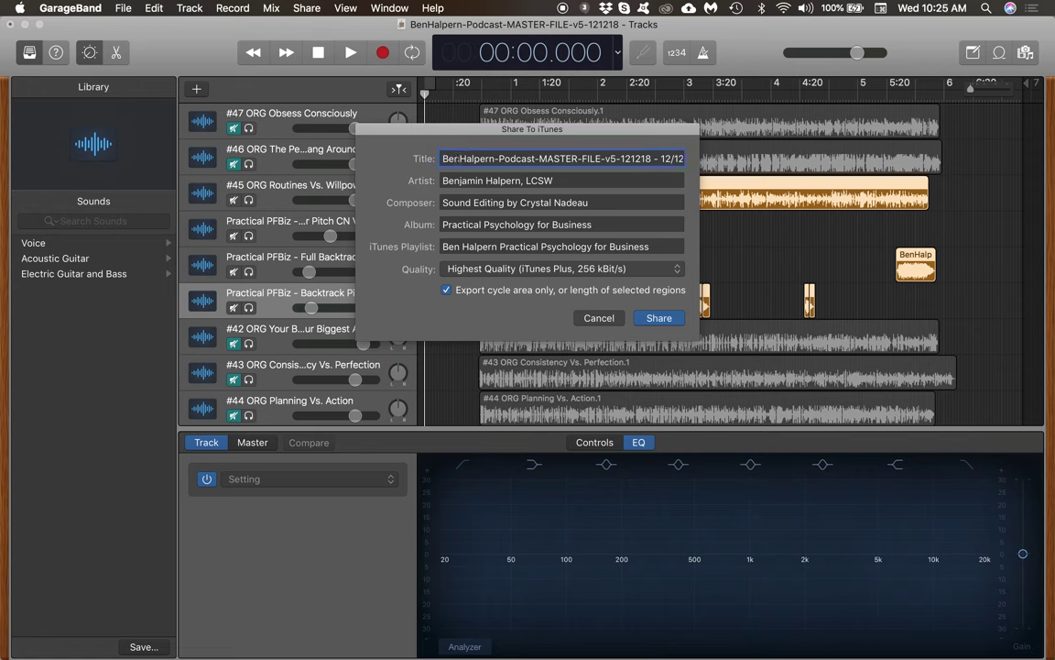
- Replace the export title with the copied track name, remove "ORG" so it reads "#45 Routines Vs. Willpower", and share it to iTunes
triple_click(456, 158)
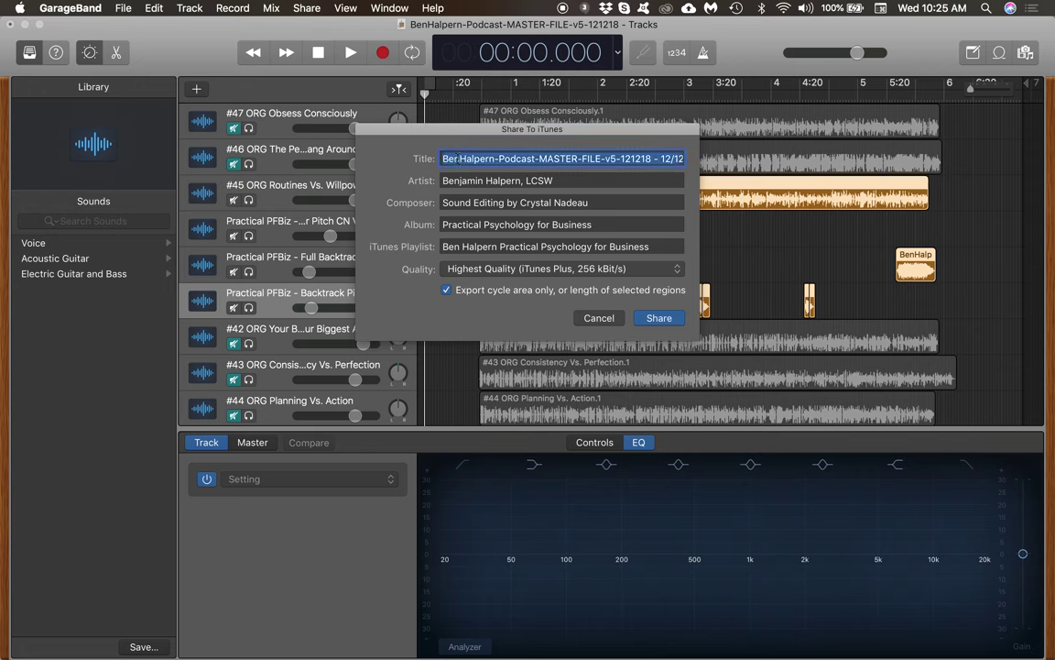
key(super+v)
double_click(474, 158)
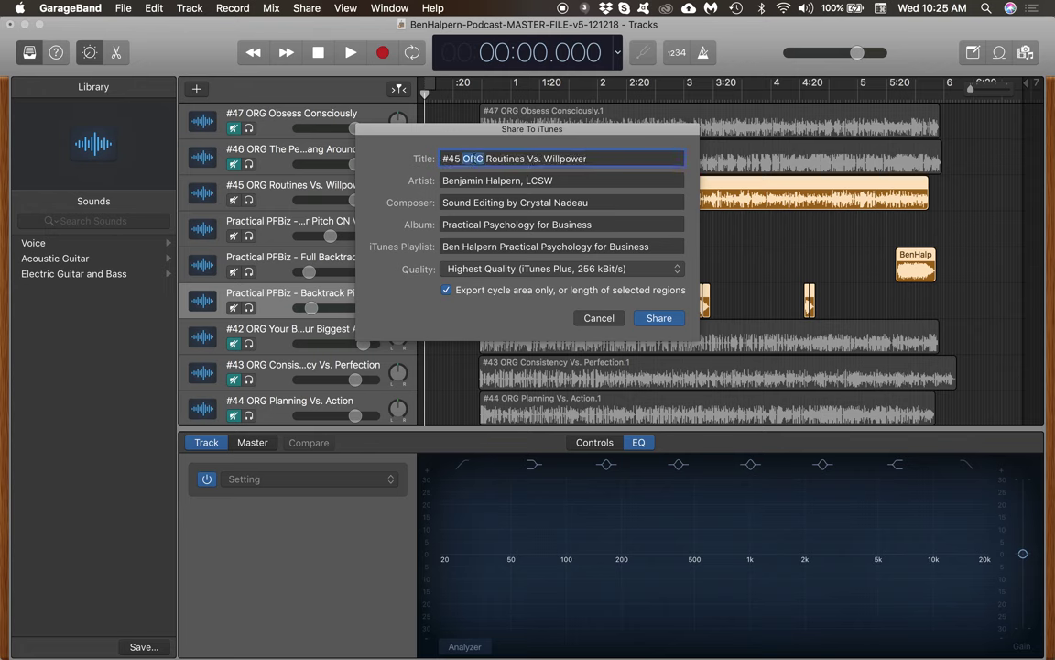
key(BackSpace)
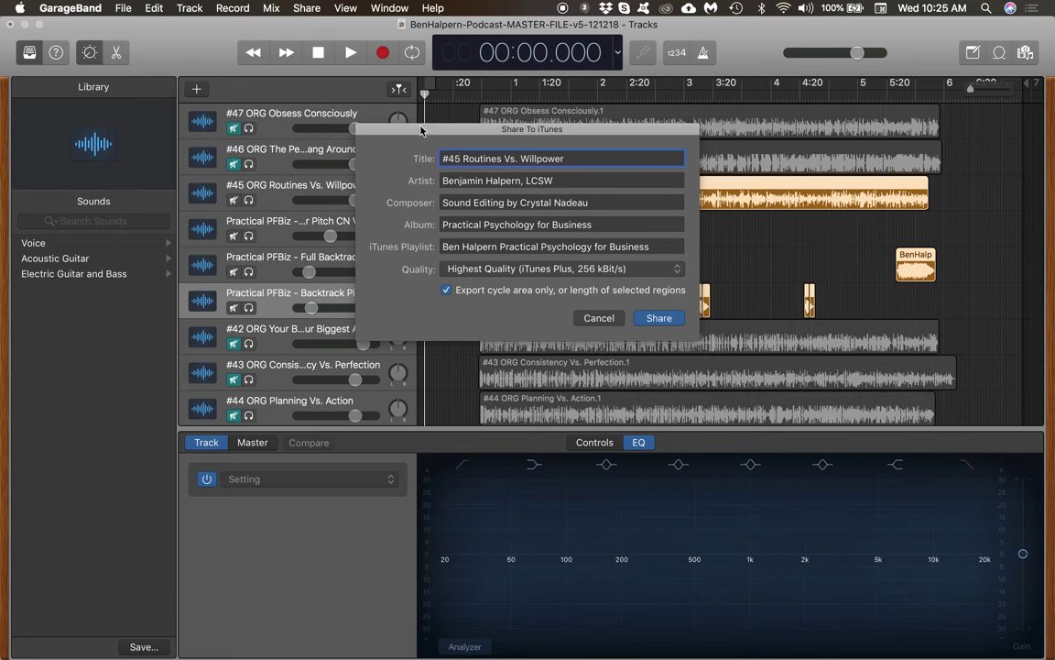
click(673, 326)
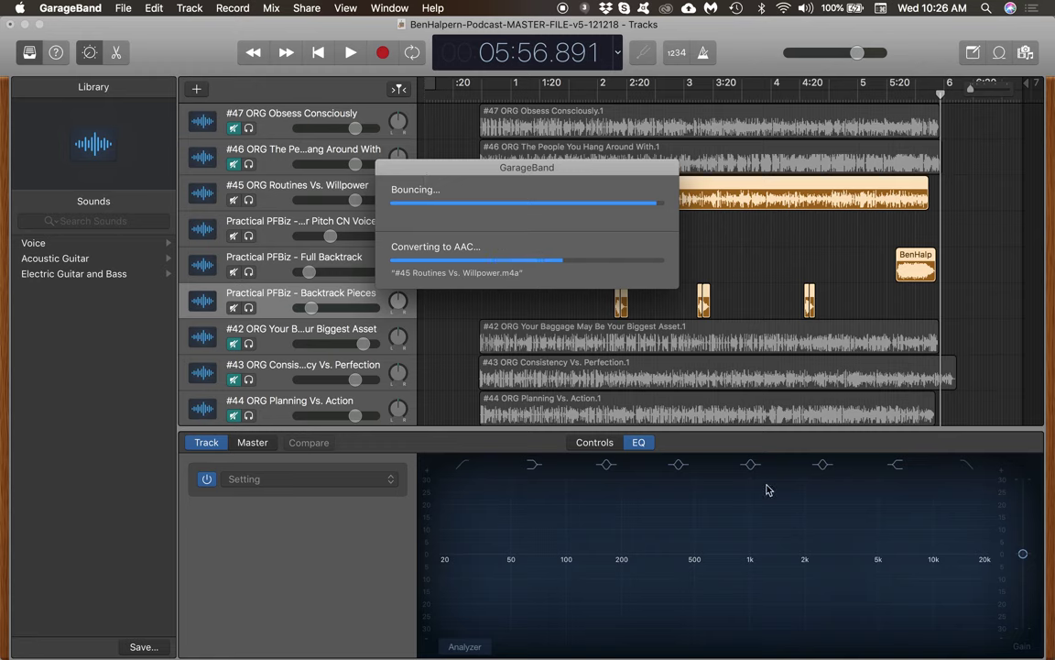
- Switch to iTunes and pause the playback of the exported #45 episode
mouse_move(738, 652)
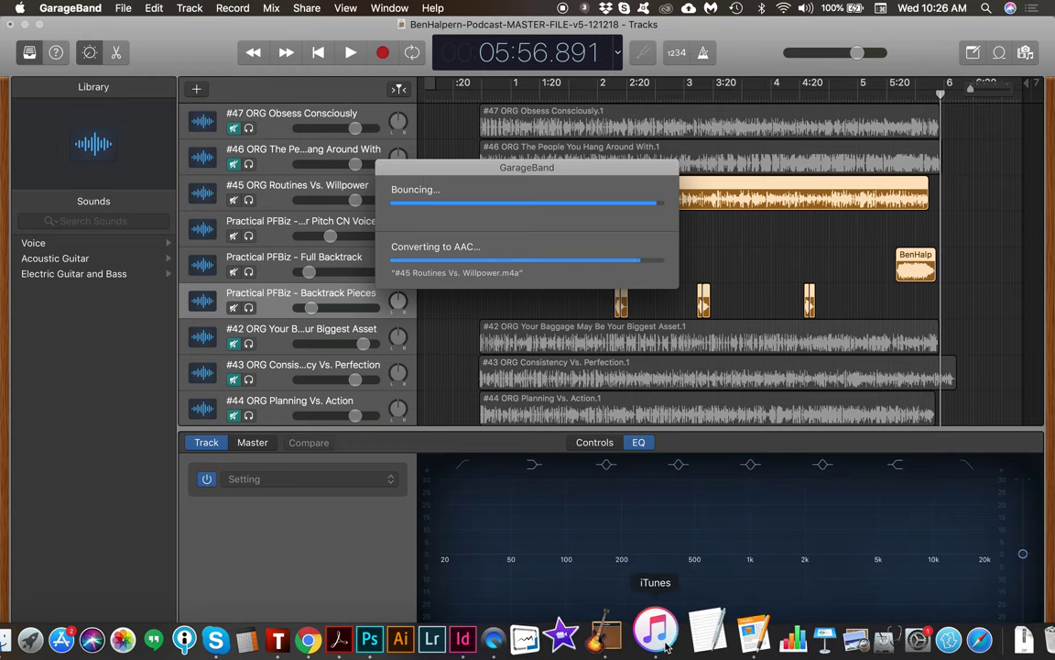
click(662, 643)
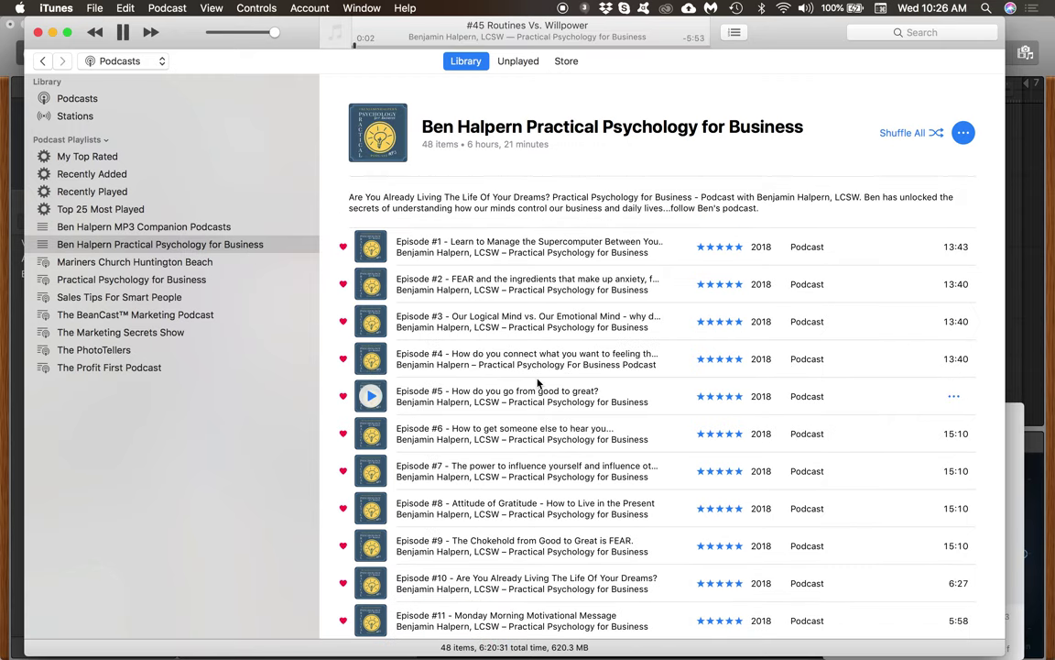
scroll(537, 382, down, 10)
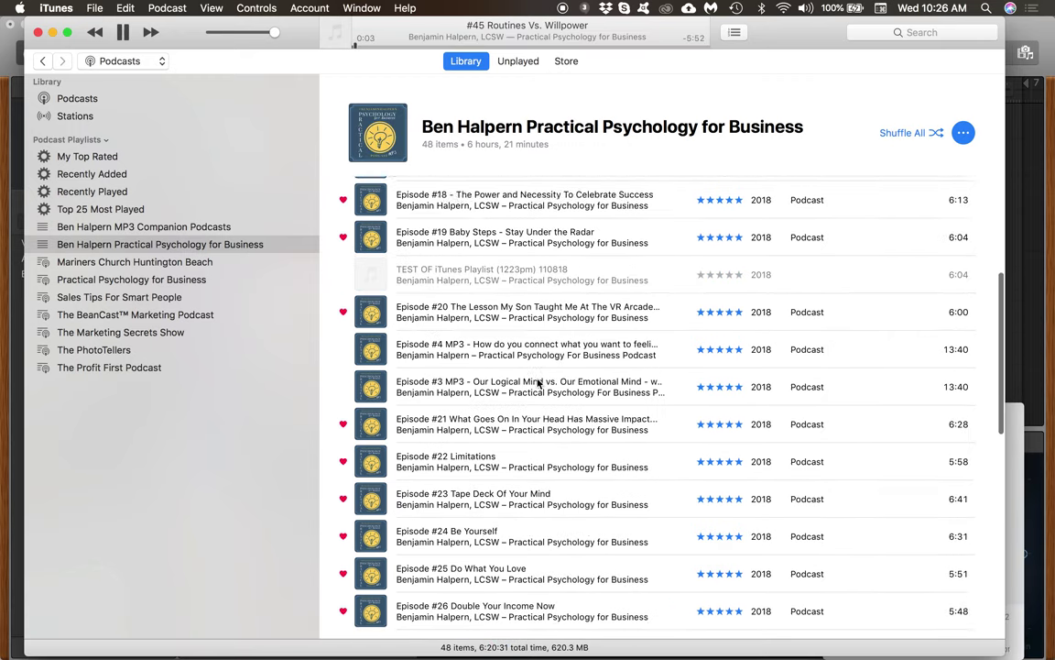
click(122, 32)
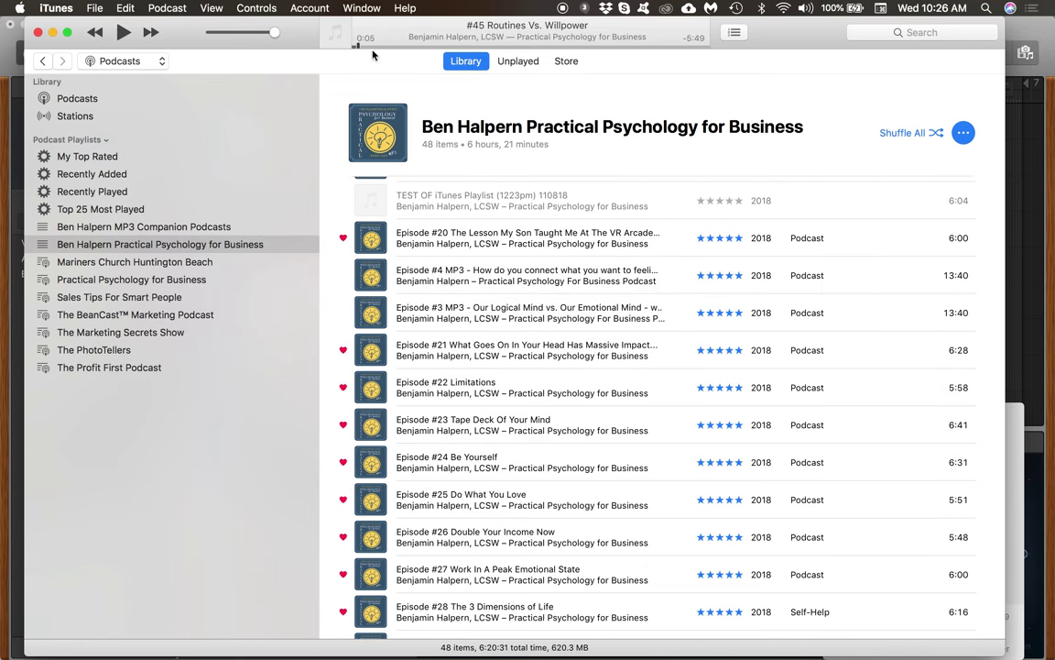
- Open the song info of "#45 Routines Vs. Willpower" at the end of the podcast playlist
scroll(624, 454, down, 10)
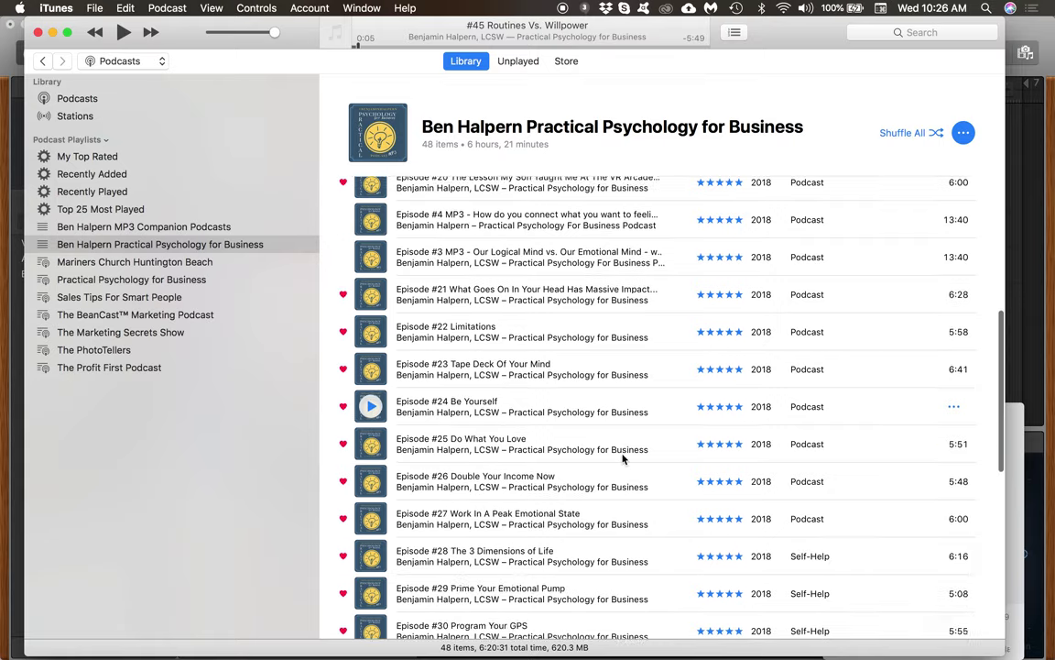
scroll(624, 458, down, 2)
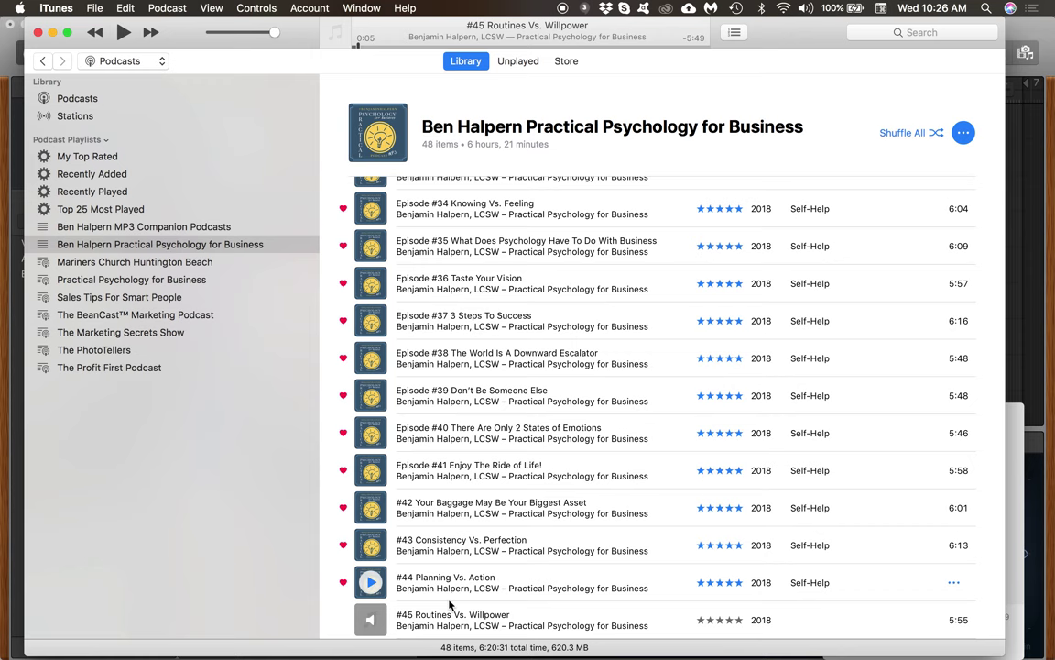
click(956, 620)
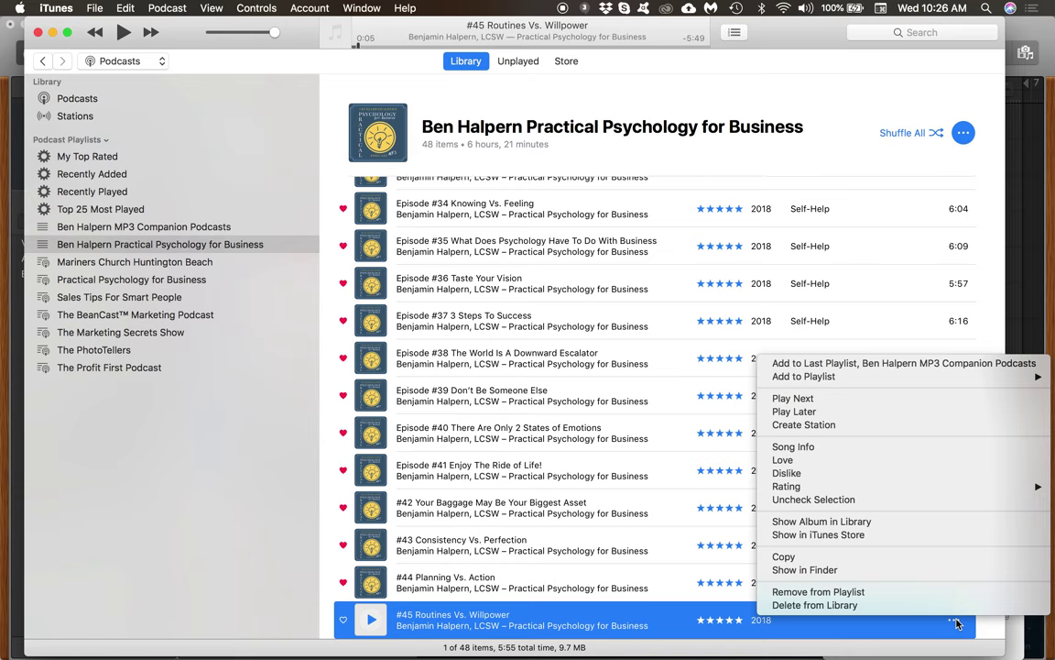
click(802, 447)
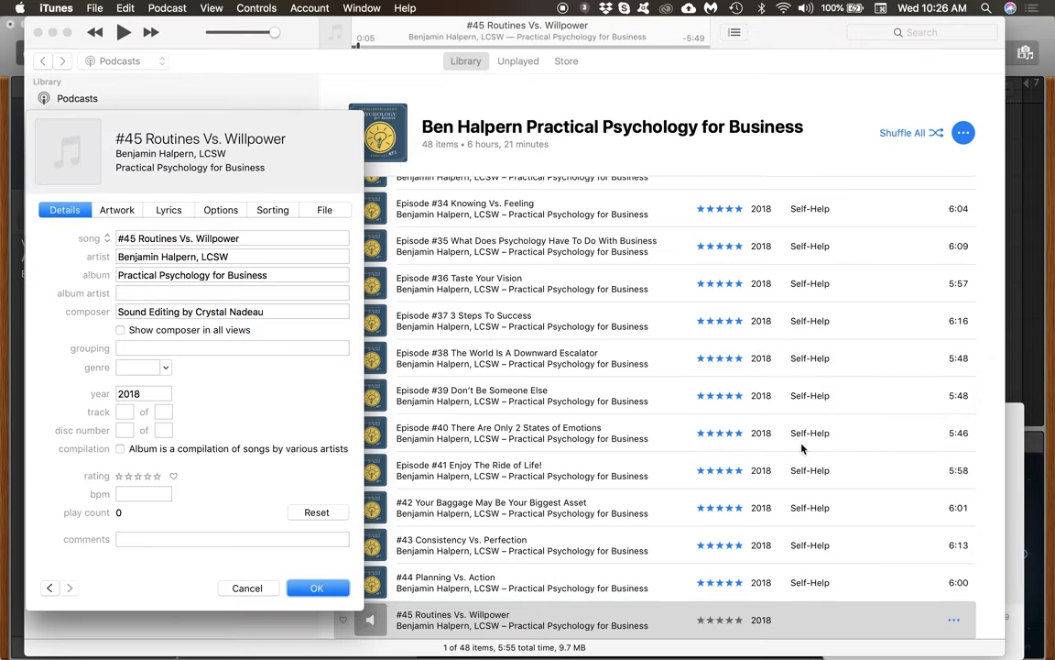
- Change the media kind of the #45 episode to Podcast
click(234, 212)
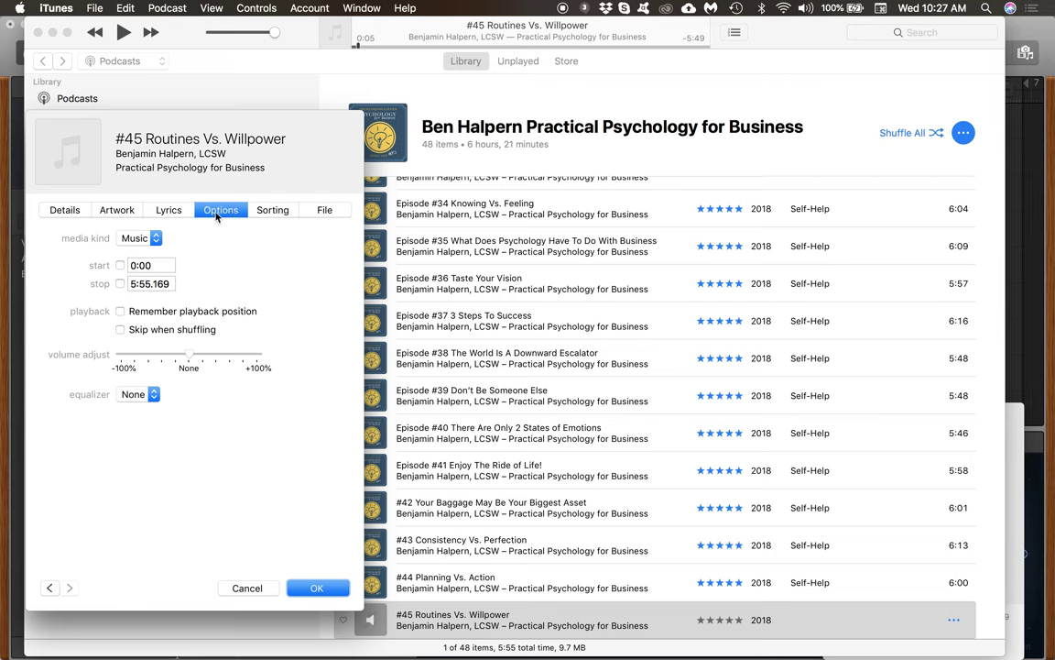
click(151, 239)
click(138, 249)
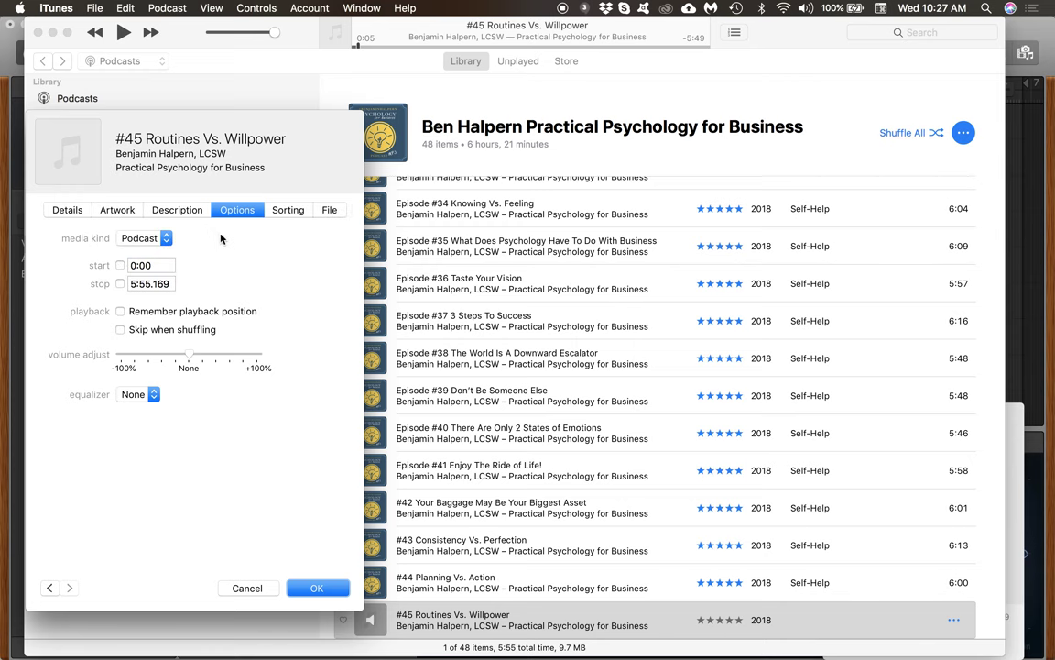
- Enter "#45 Routines Vs. Willpower" as the episode's description, without the "ORG" part of the track name
click(179, 209)
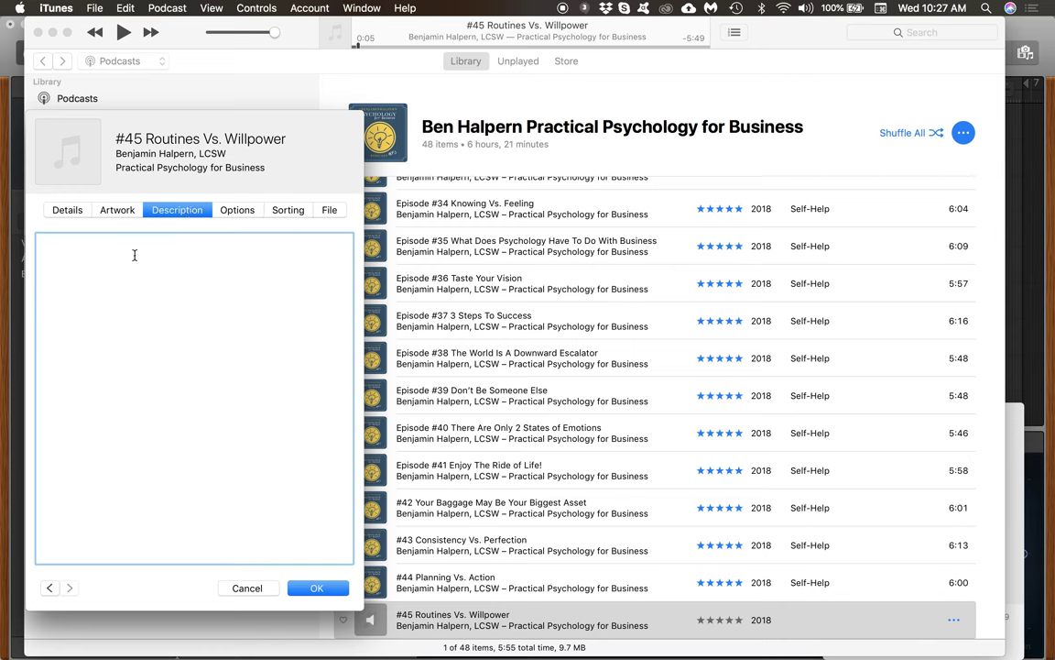
text(#45 ORD Routines Vs. Willpower)
double_click(70, 246)
key(BackSpace)
click(176, 246)
key(Return)
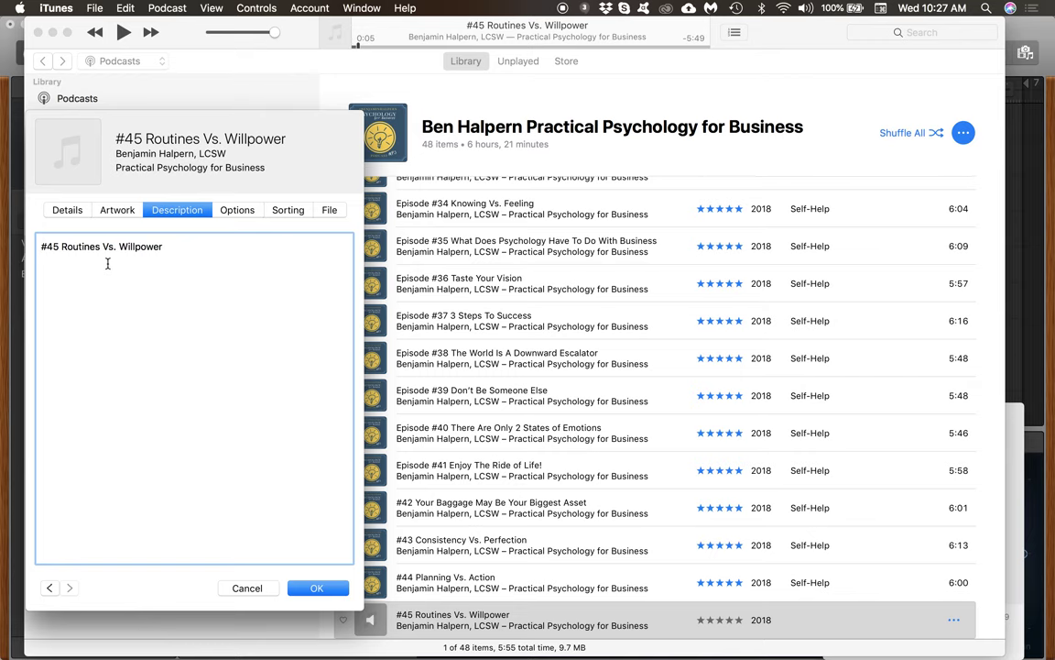
- Add the Practical Psychology for Business podcast logo JPG, not the MP3 version, as the episode's artwork
click(118, 211)
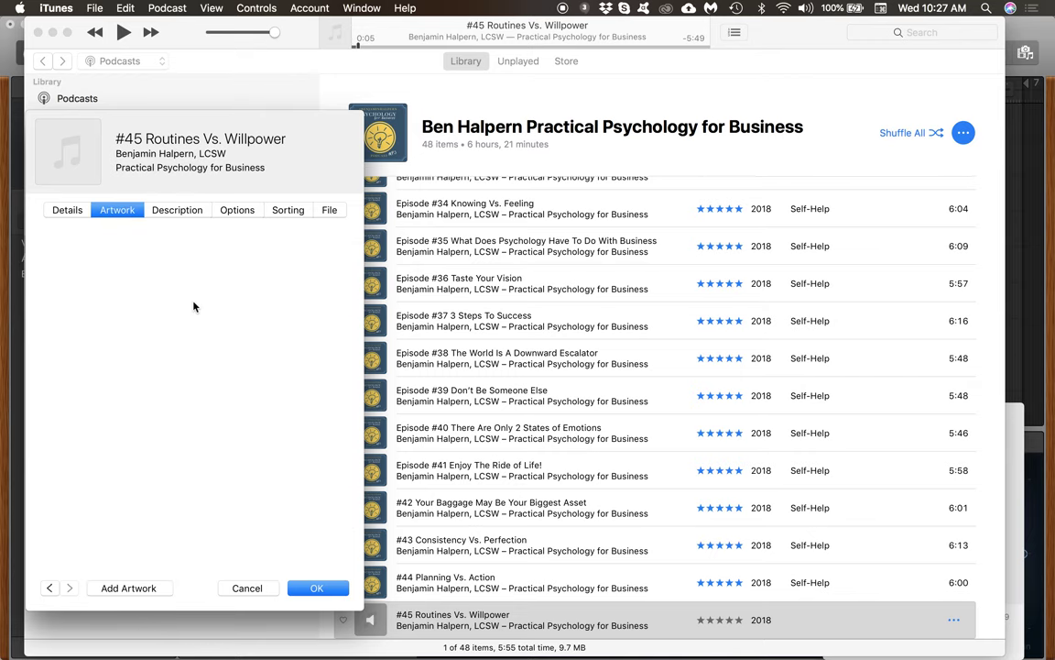
click(151, 587)
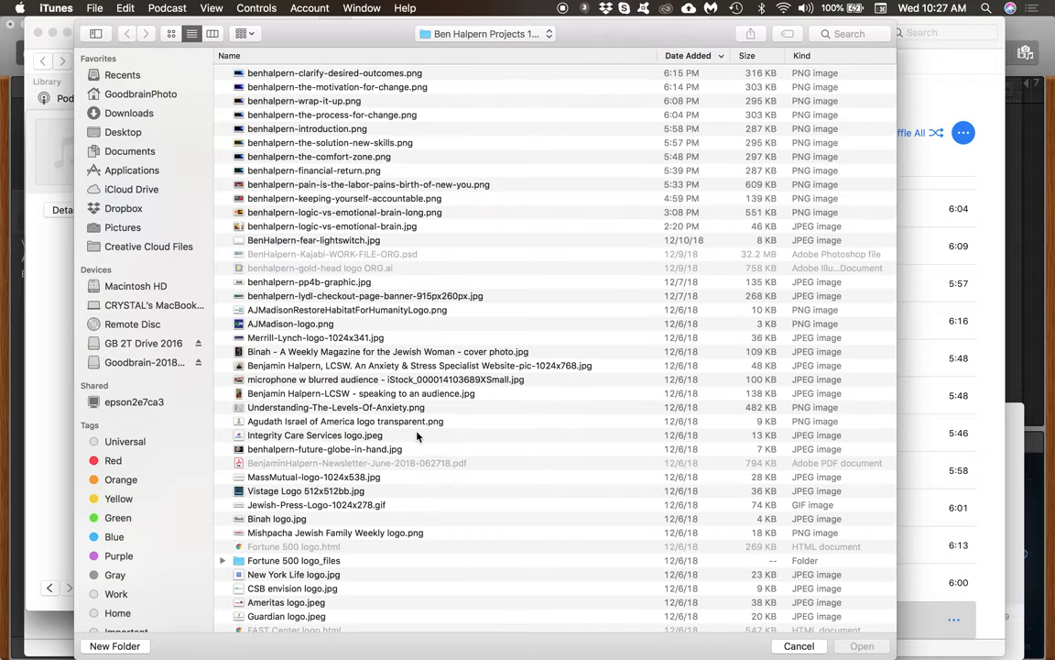
scroll(417, 433, down, 5)
scroll(417, 431, up, 2)
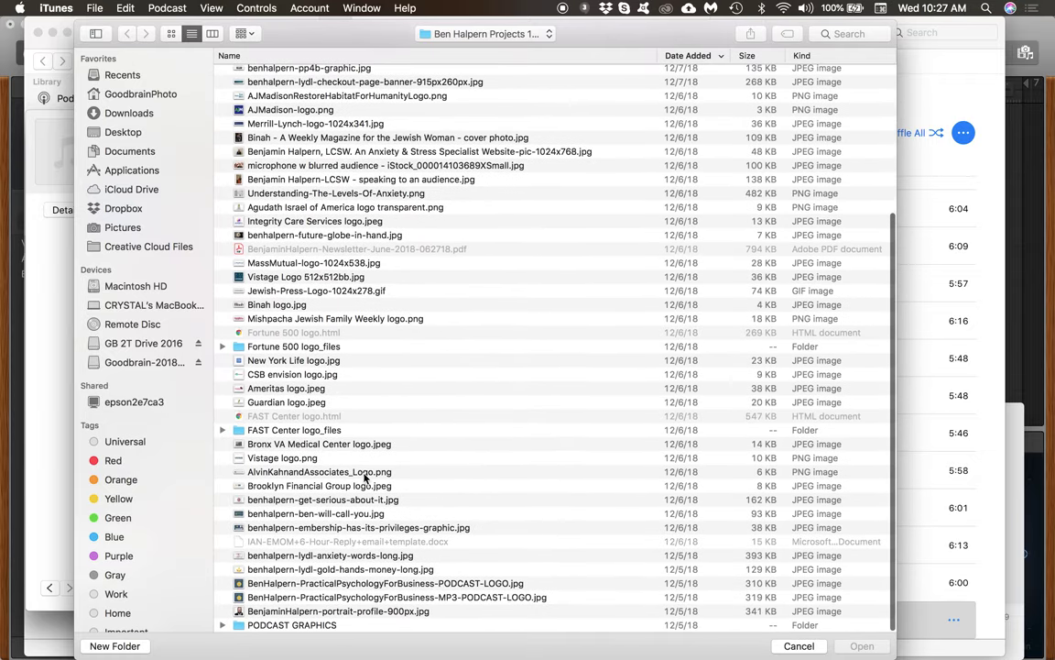
click(327, 584)
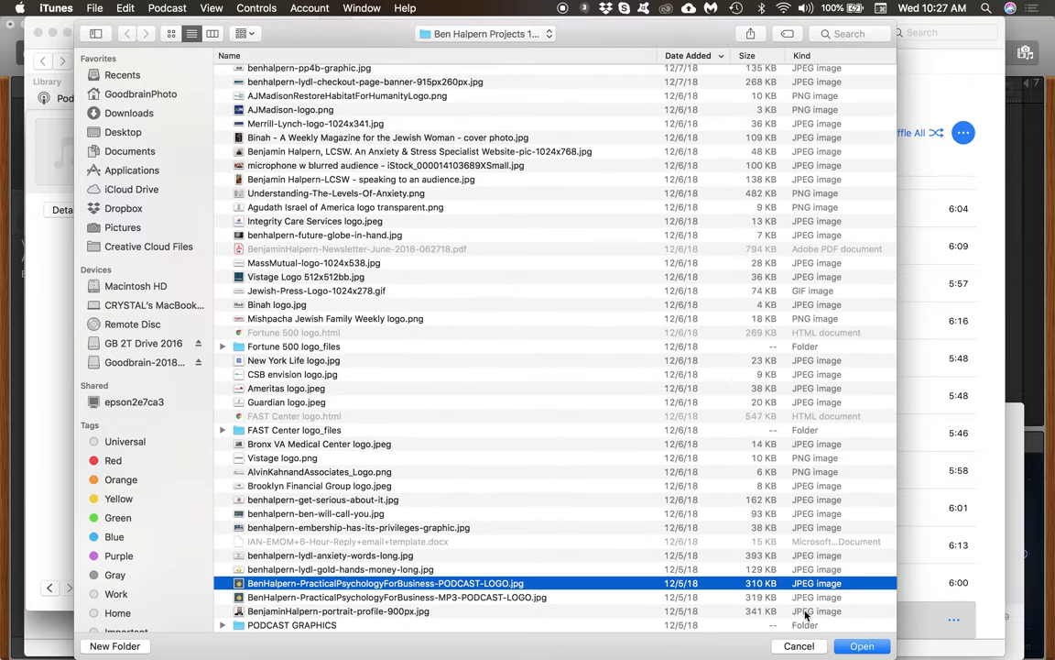
click(862, 646)
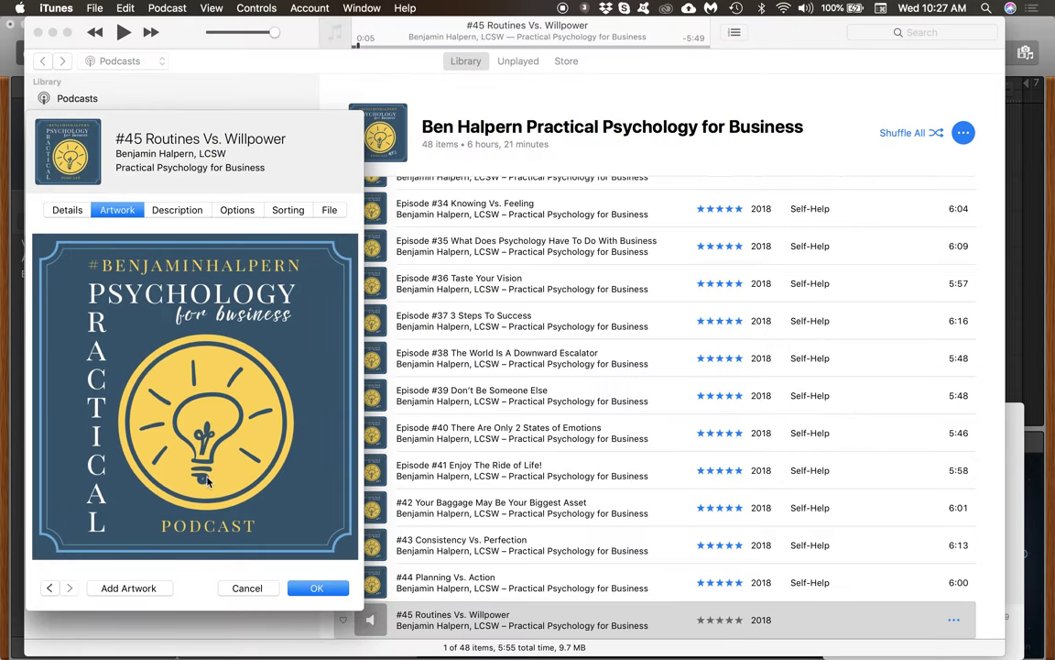
- Set the episode's release date to 12/15/2018 in its details
click(66, 213)
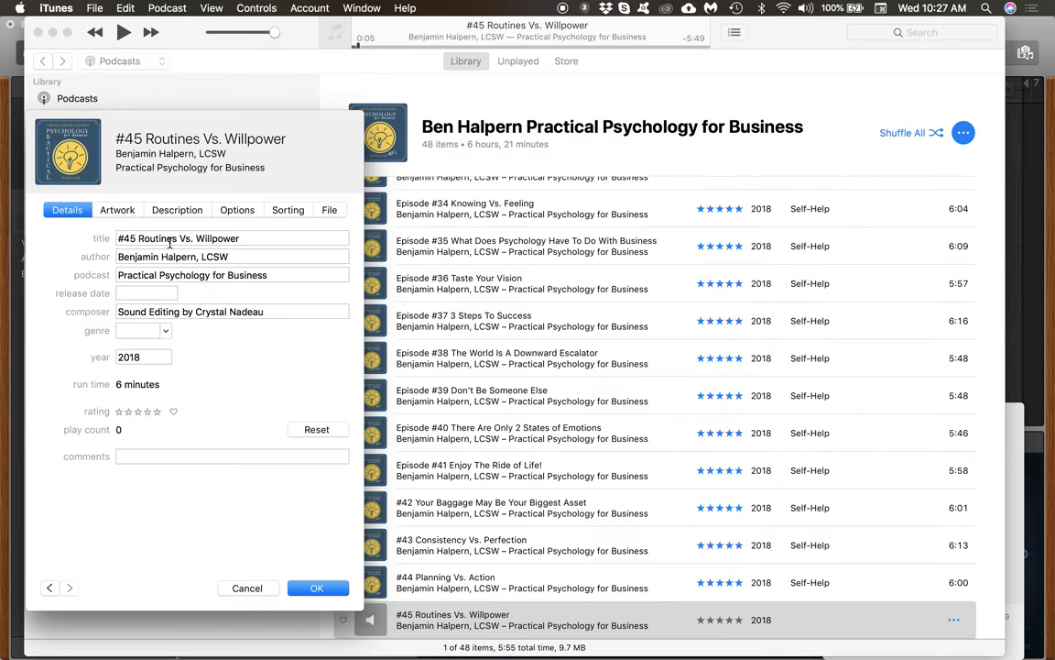
click(133, 294)
click(139, 294)
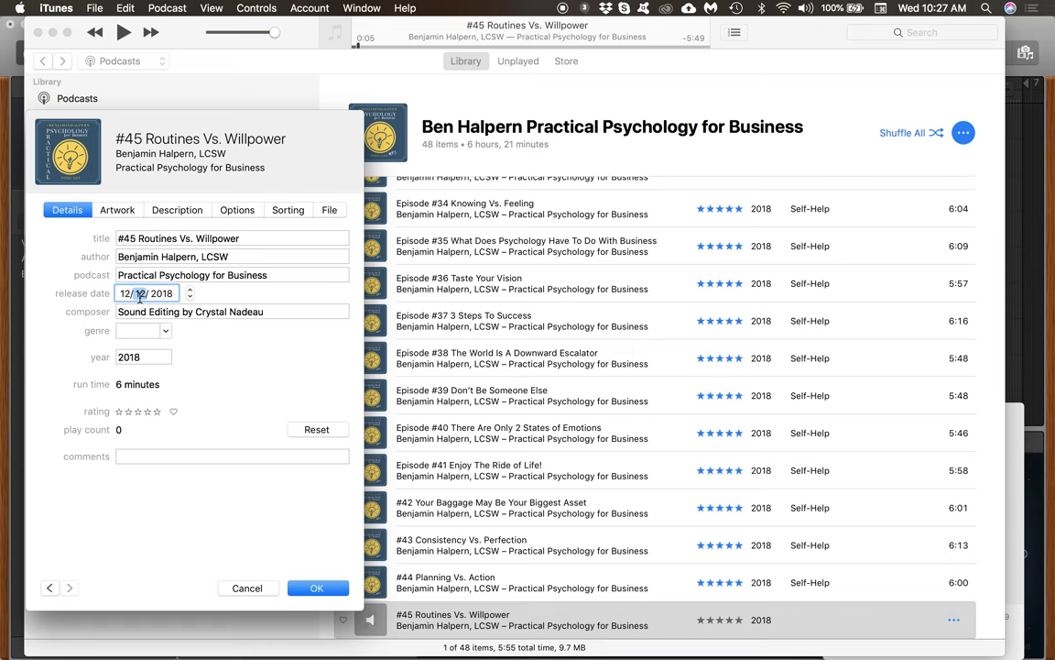
click(191, 290)
click(191, 290)
click(191, 290)
click(169, 294)
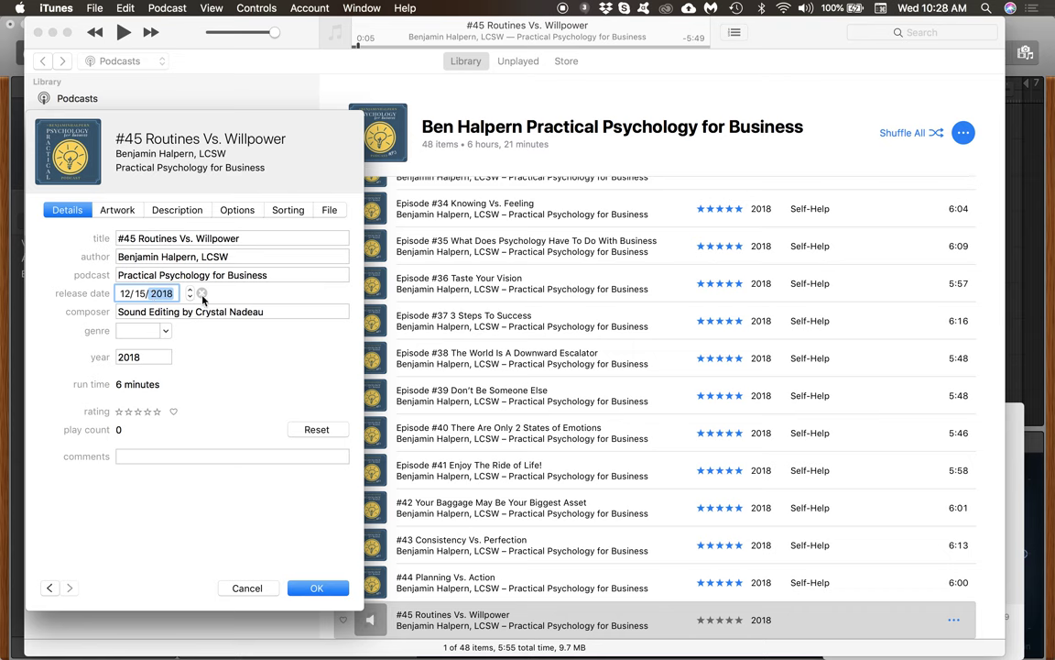
- Set the genre to Self-Help and give the episode a five-star rating with the heart marked
click(166, 330)
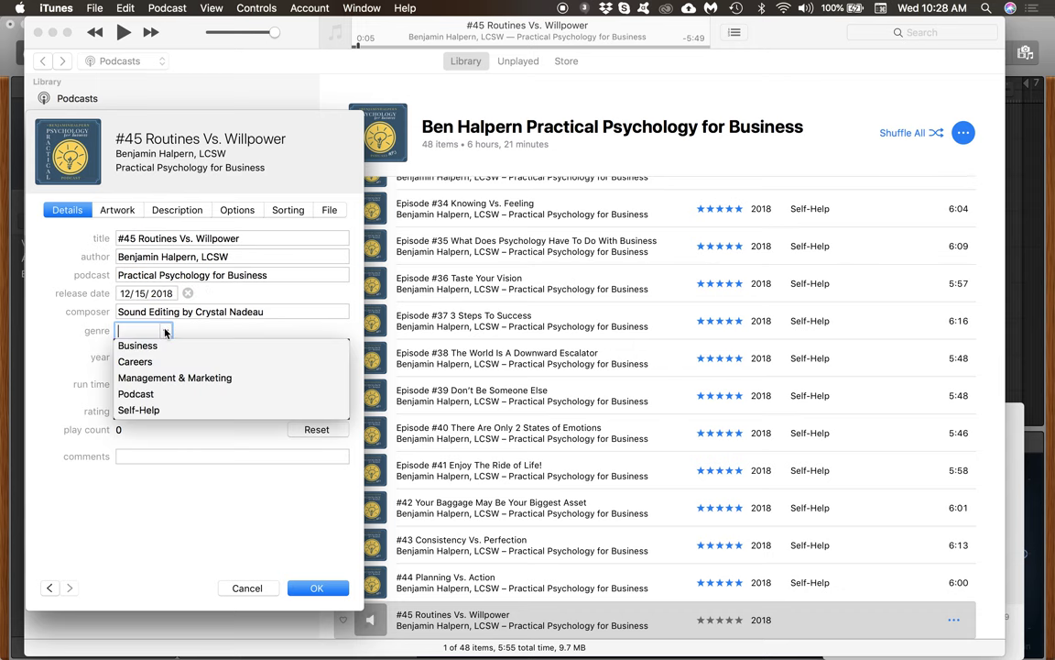
click(149, 409)
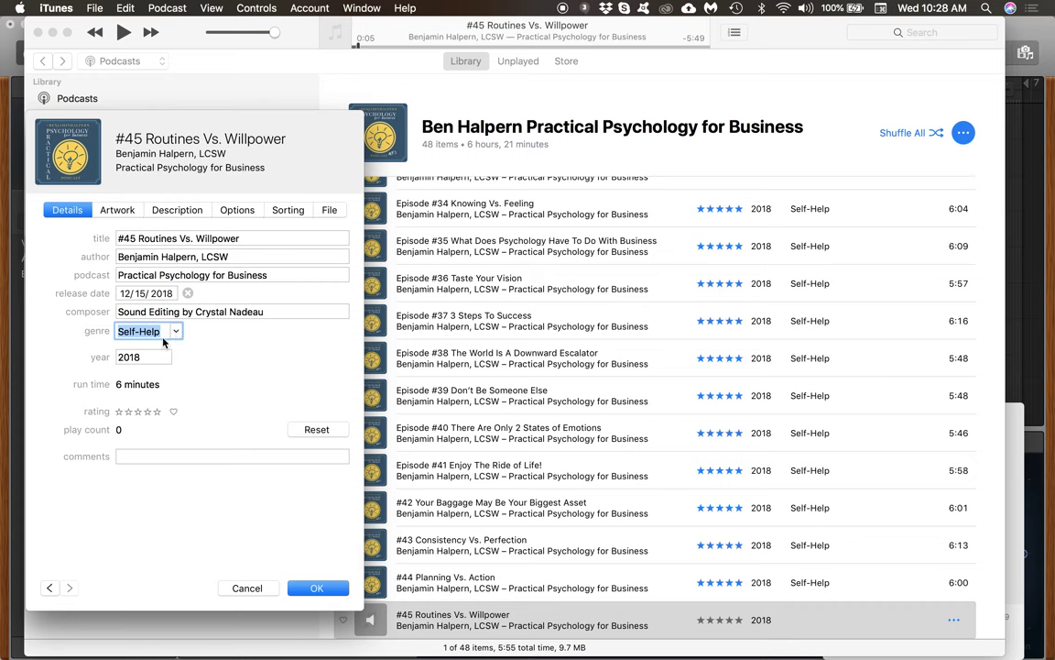
click(158, 412)
- Enter "#45 Routines Vs. Willpower" as the comment and save the episode's info
click(172, 456)
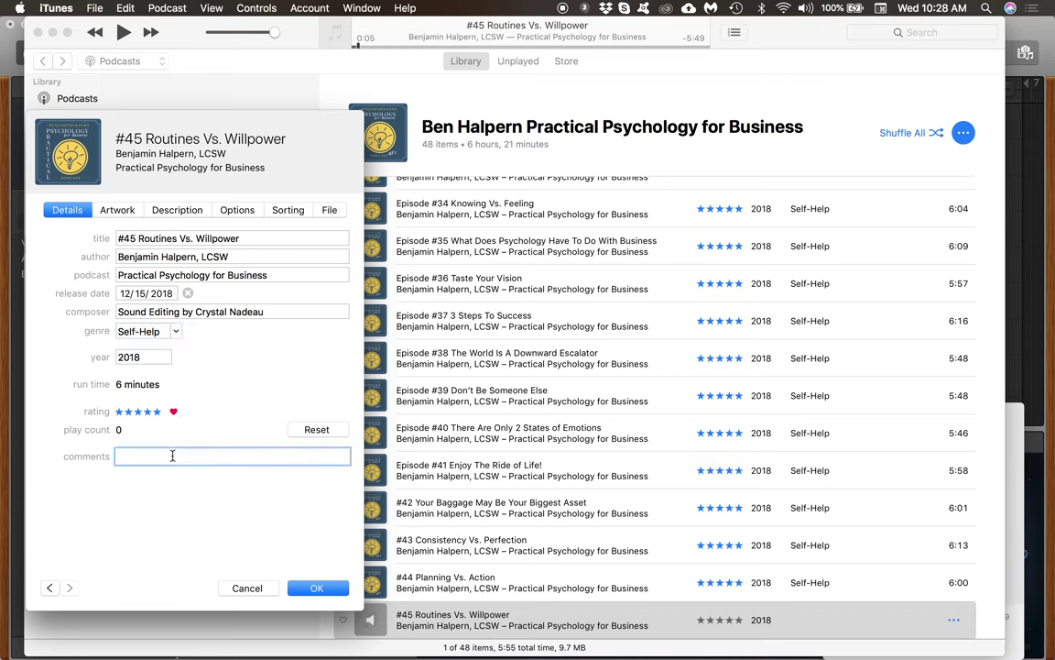
text(#45 Routines Vs. Willpower)
click(137, 456)
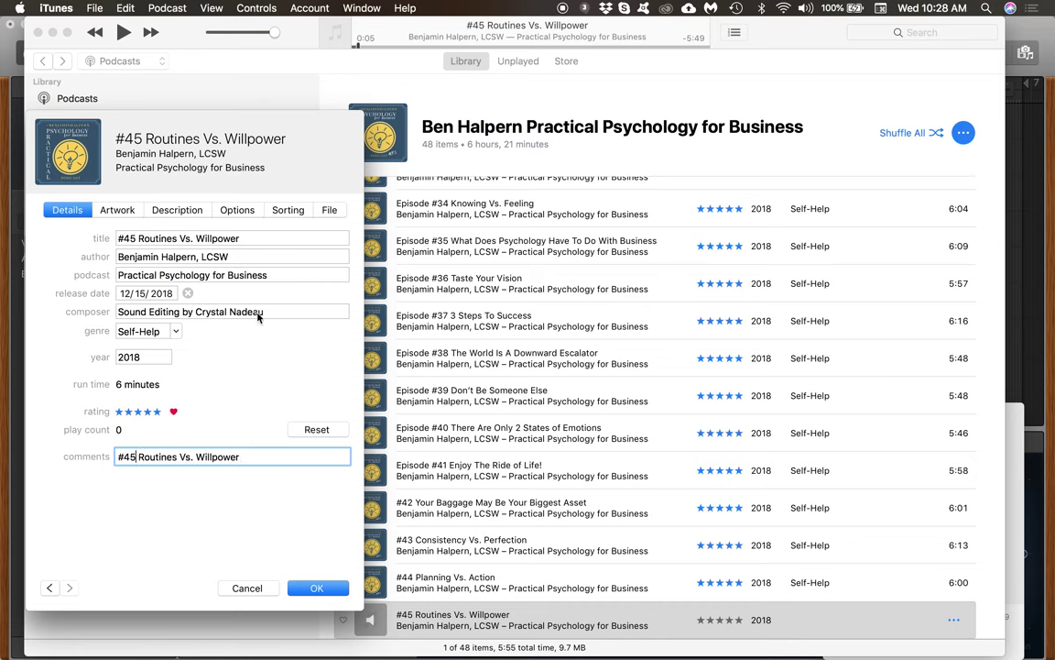
click(334, 592)
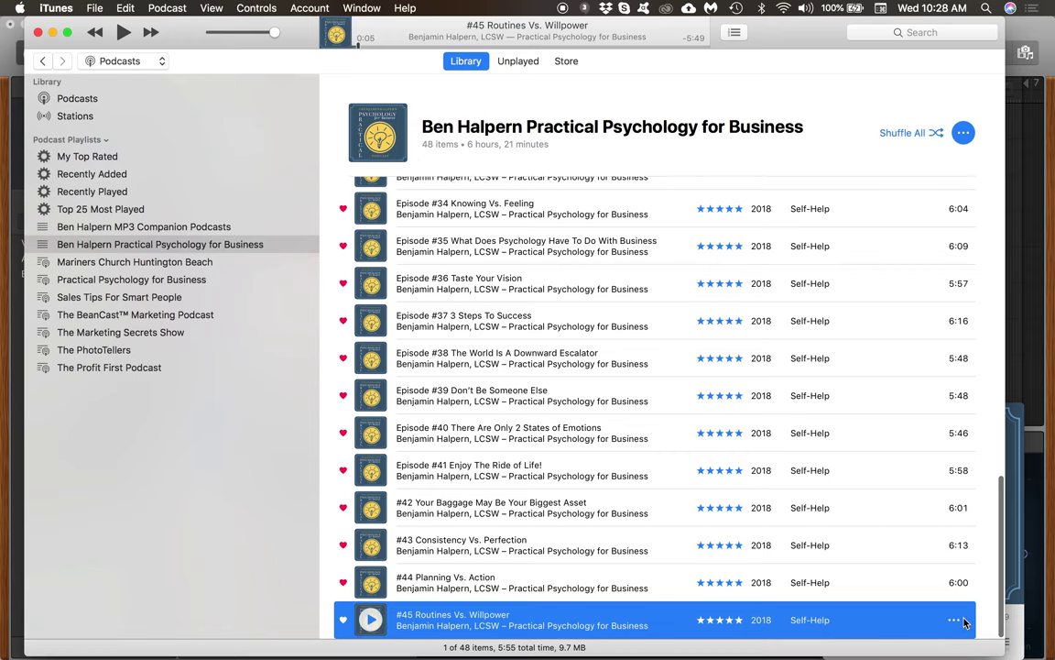
- Create an MP3 version of the #45 Routines Vs. Willpower episode
click(95, 8)
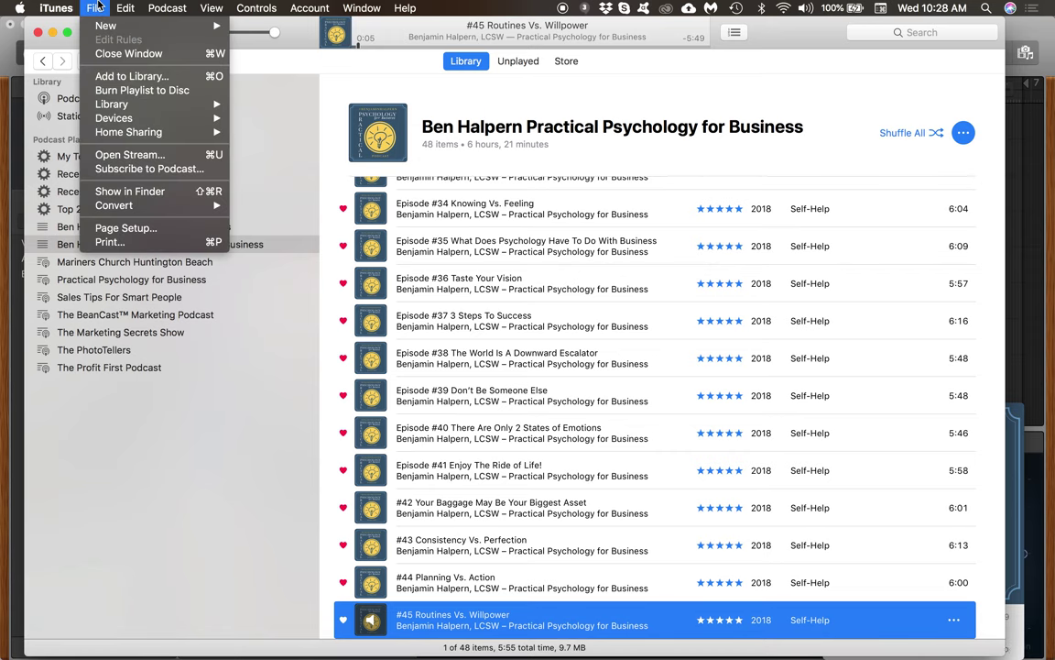
mouse_move(131, 205)
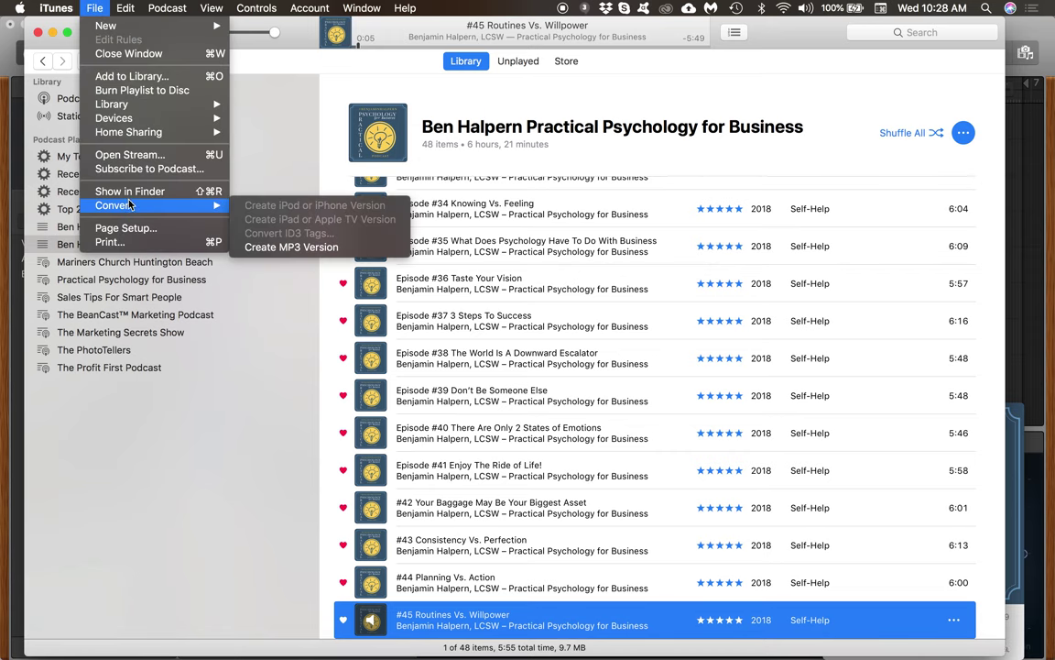
click(258, 248)
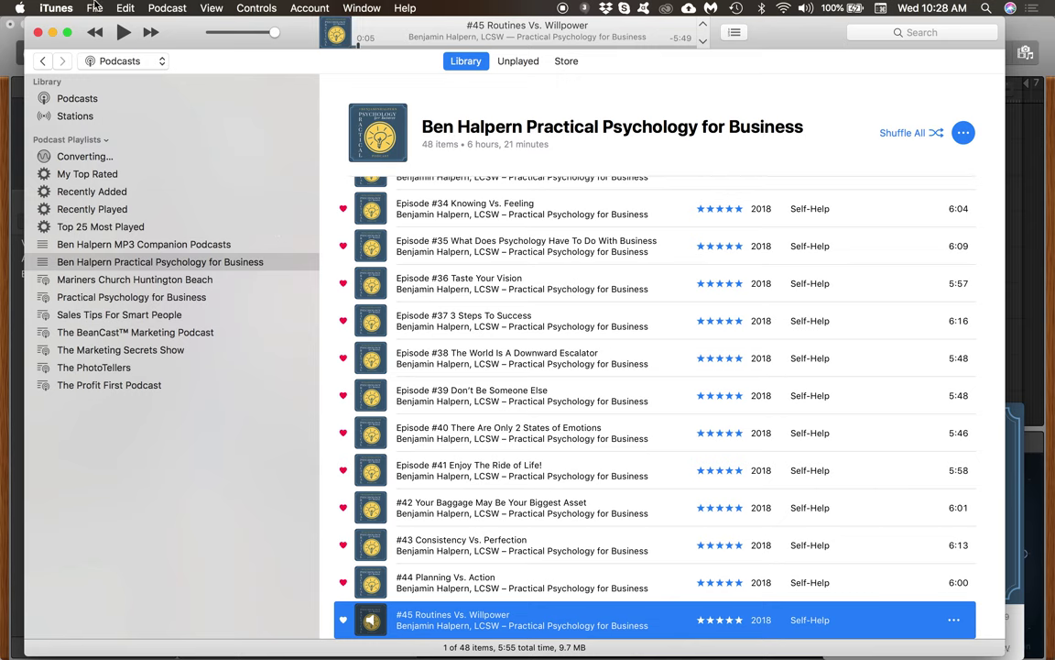
- Open the song info of the newly converted #45 Routines Vs. Willpower track among the Music library's recently added items
click(159, 62)
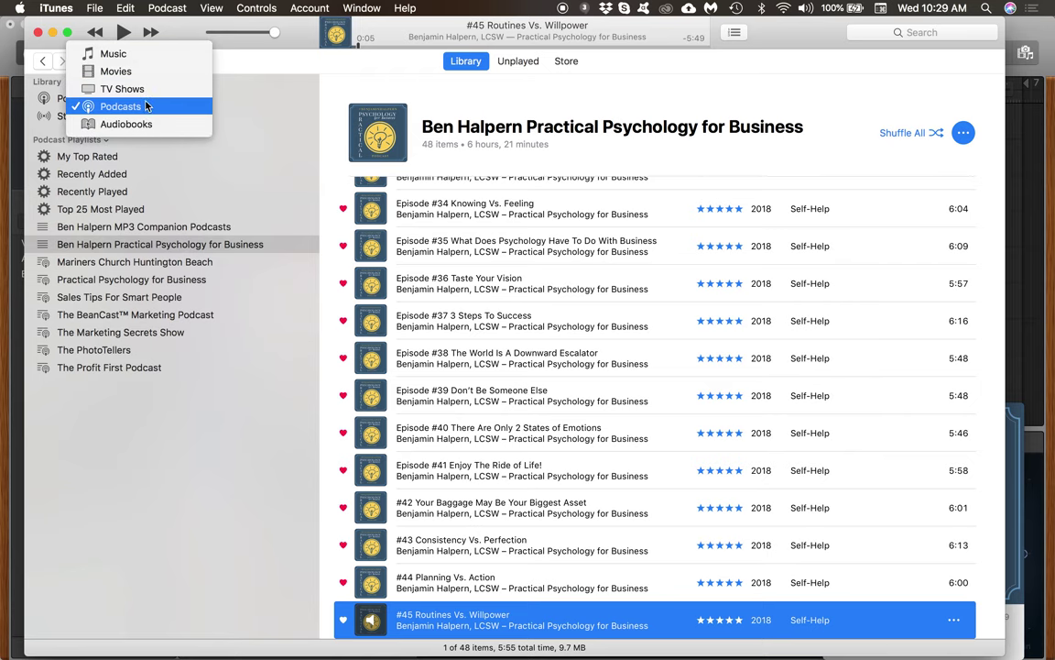
click(142, 54)
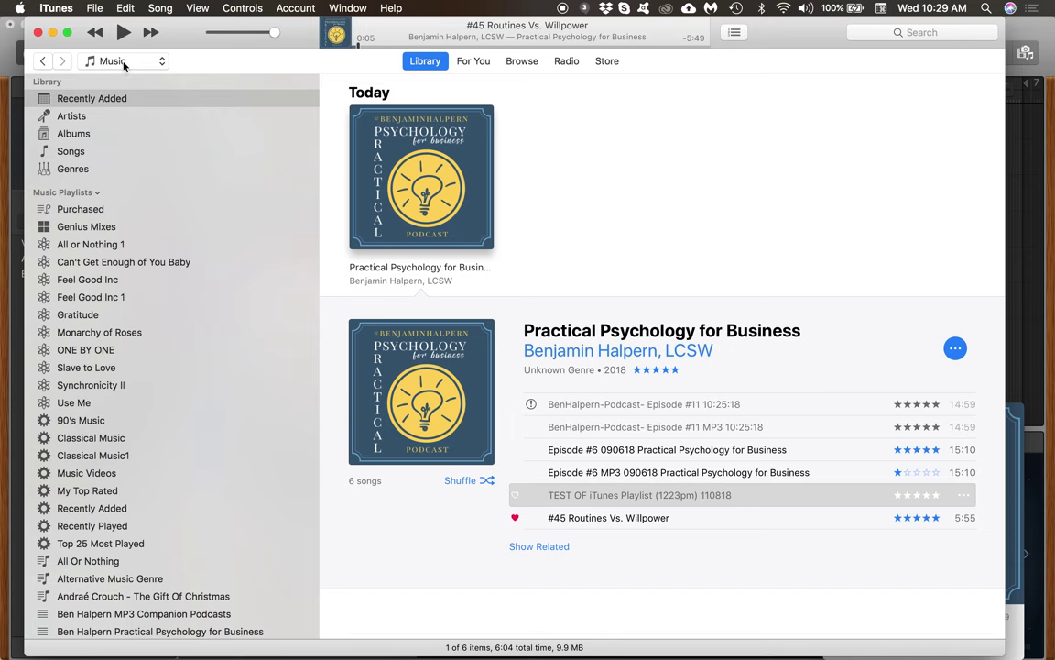
click(125, 62)
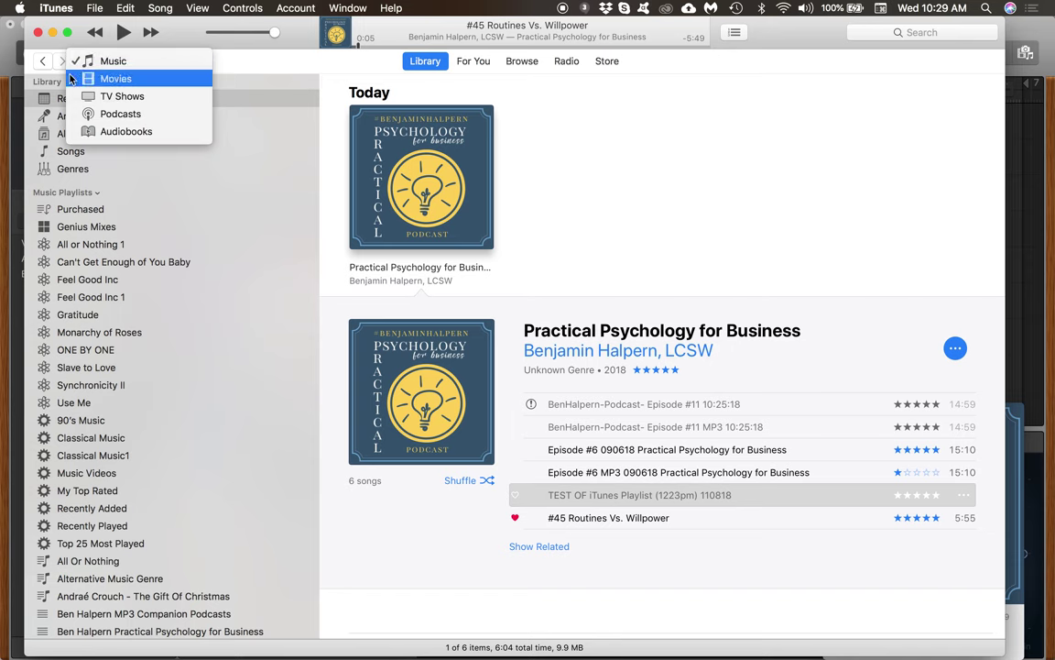
click(240, 61)
click(101, 99)
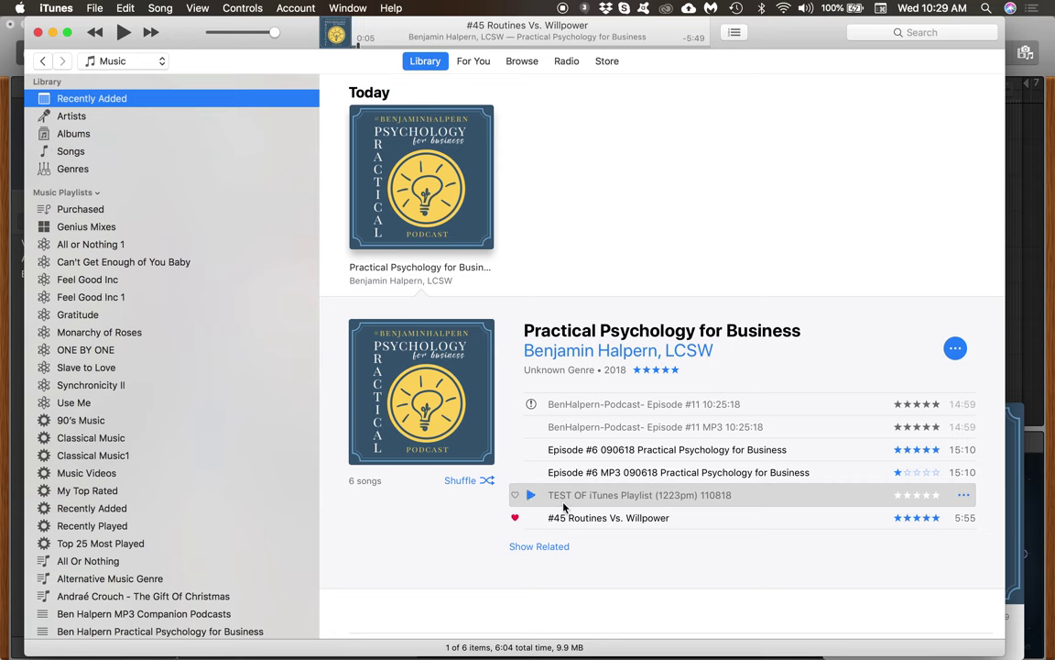
click(964, 518)
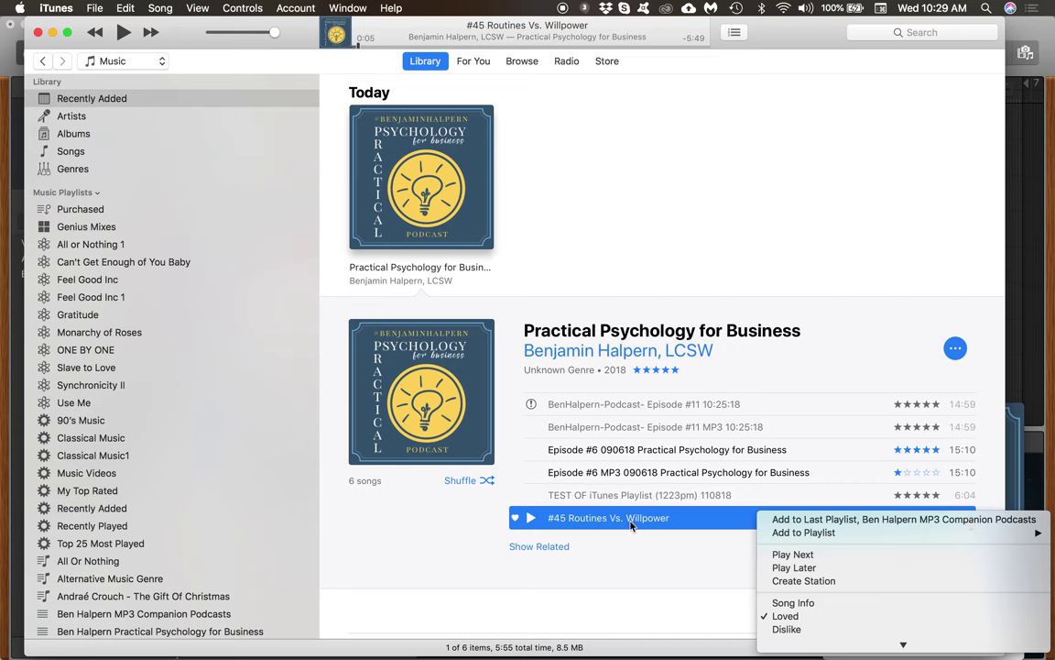
click(794, 603)
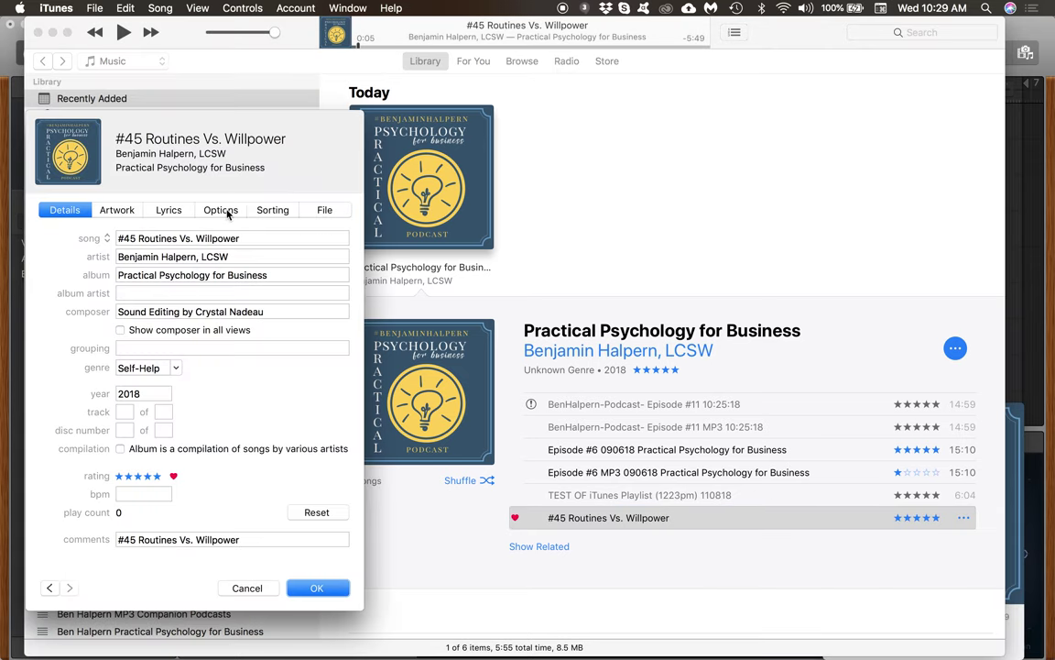
- Change the converted track's media kind to Podcast
click(225, 211)
click(152, 237)
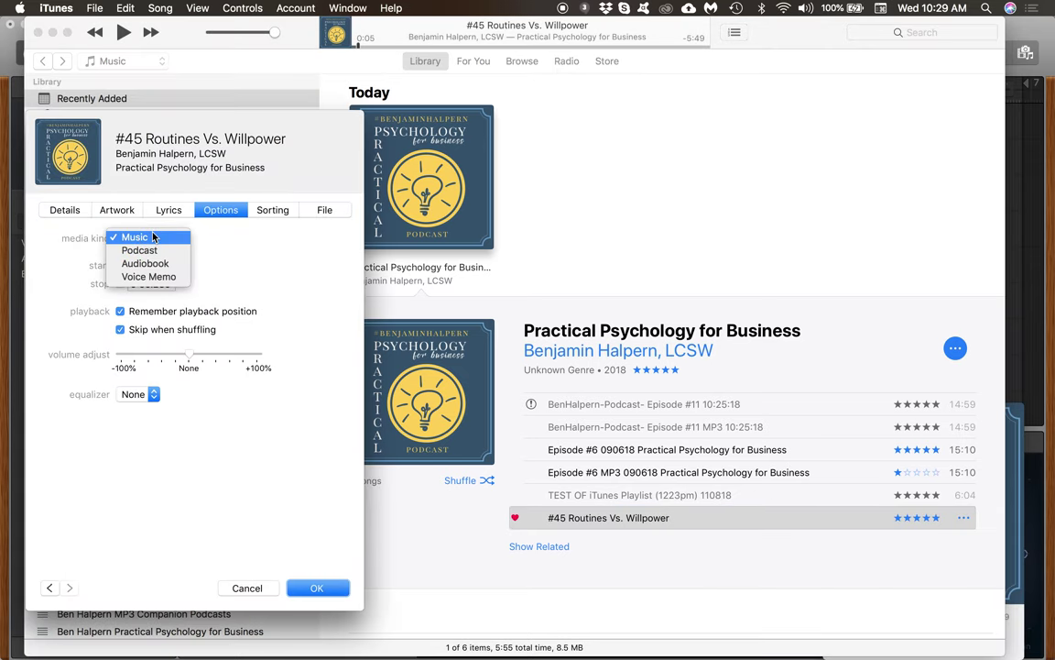
click(151, 253)
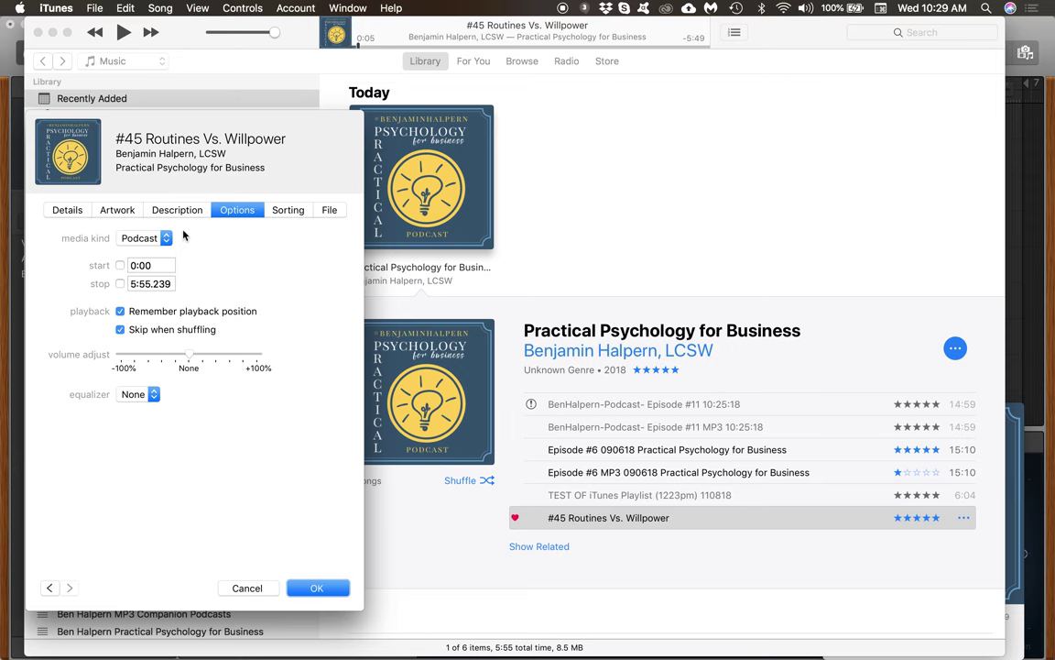
- Change the description to "#45 MP3 Routines Vs. Willpower" and copy its full text
click(160, 210)
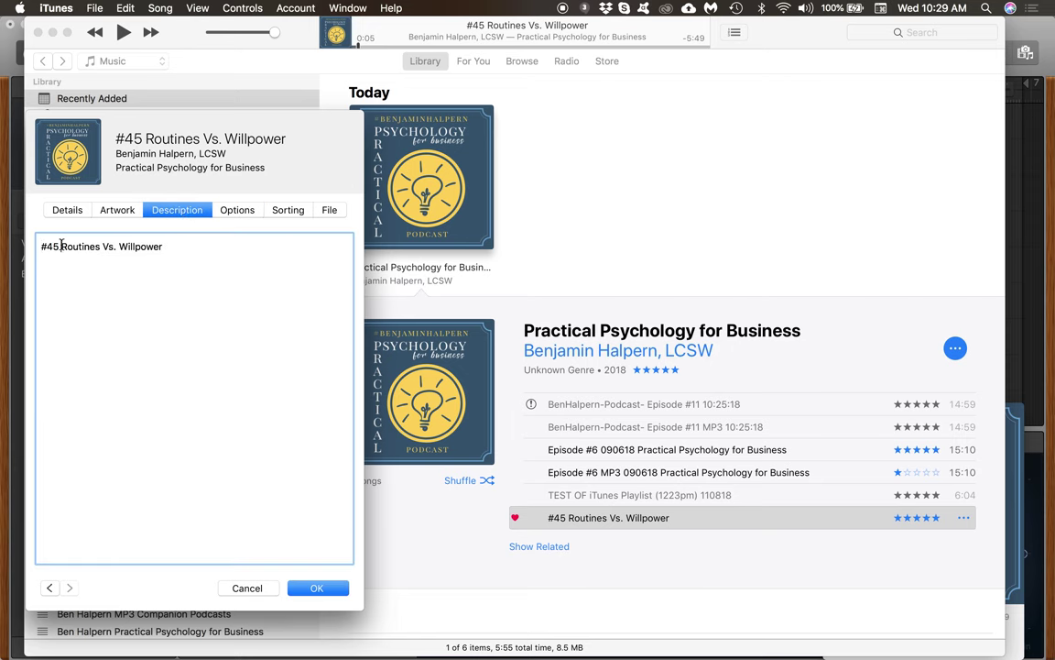
text(MP)
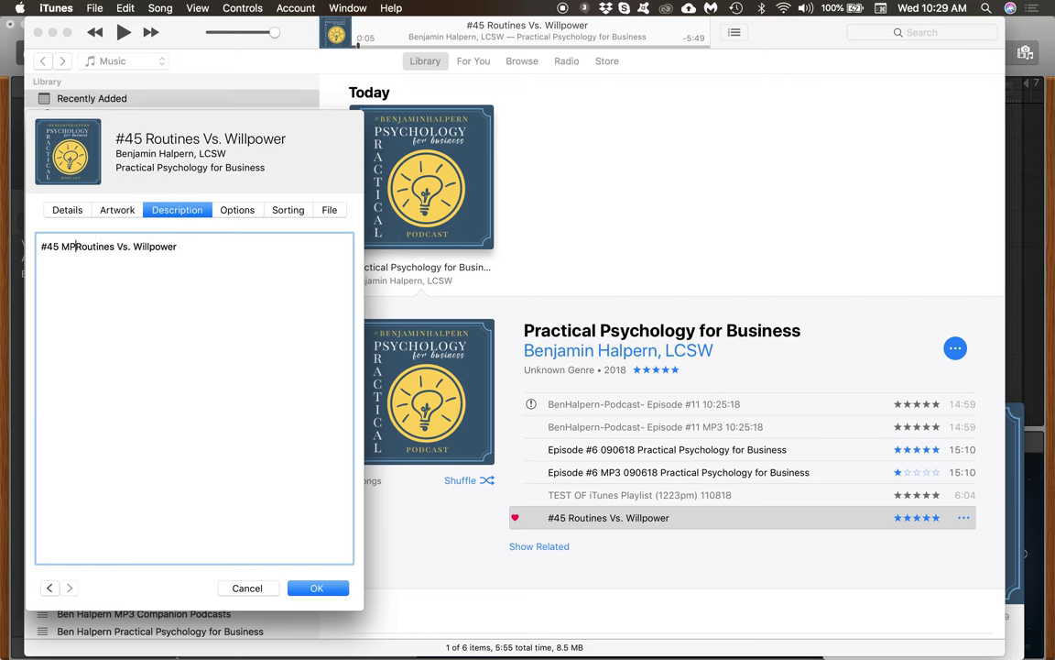
text(3)
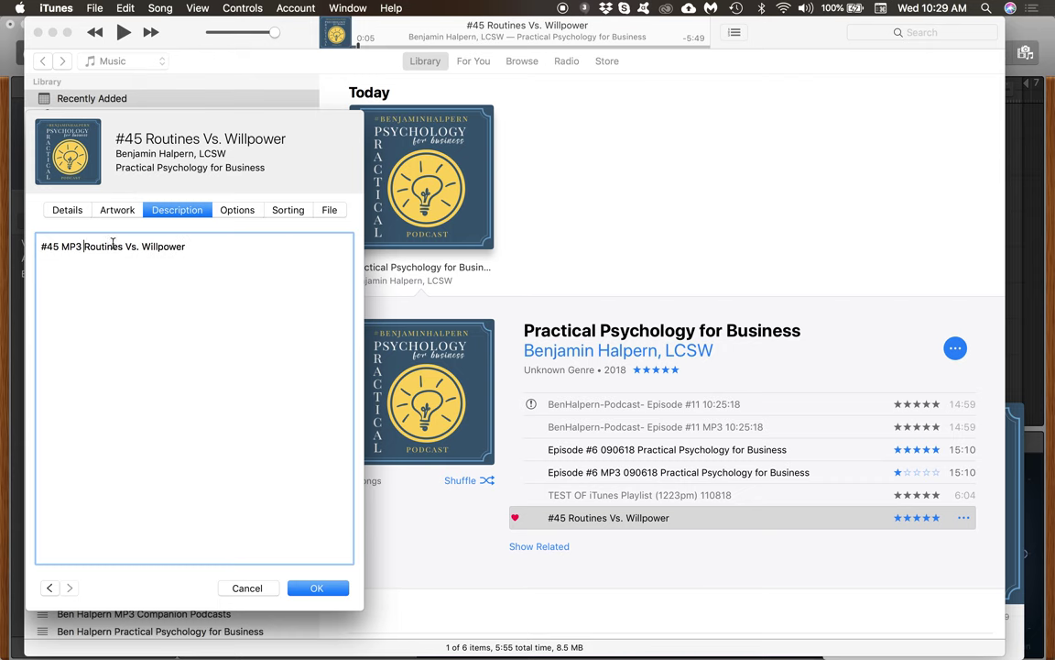
click(188, 247)
key(super+a)
key(super+c)
- Add the MP3 version of the Practical Psychology for Business podcast logo JPG as the track's artwork
click(100, 212)
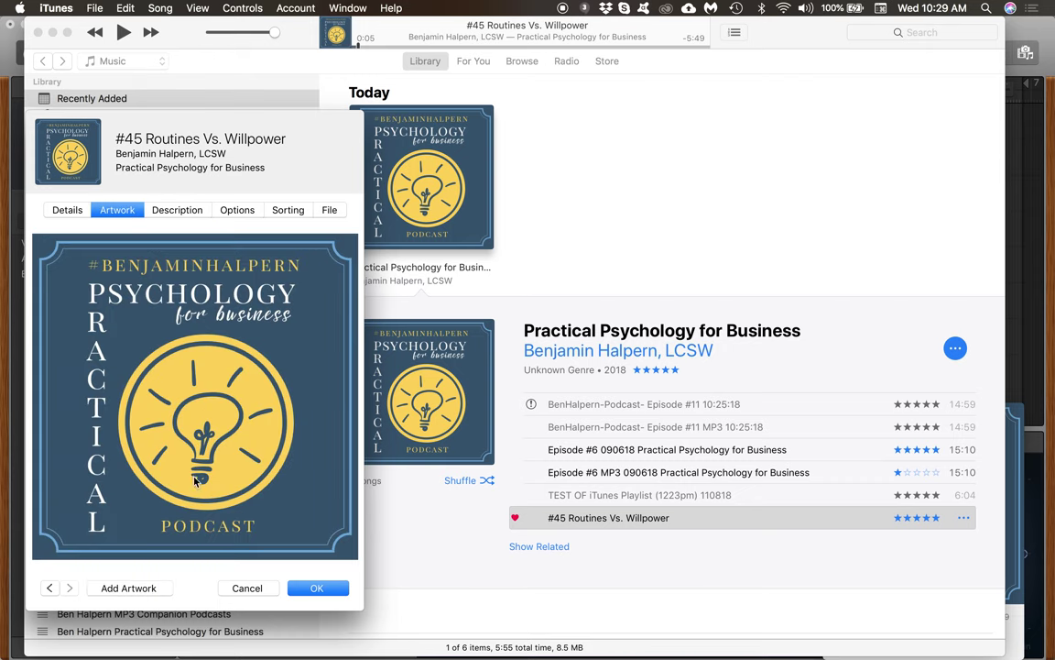
click(151, 587)
scroll(239, 495, down, 3)
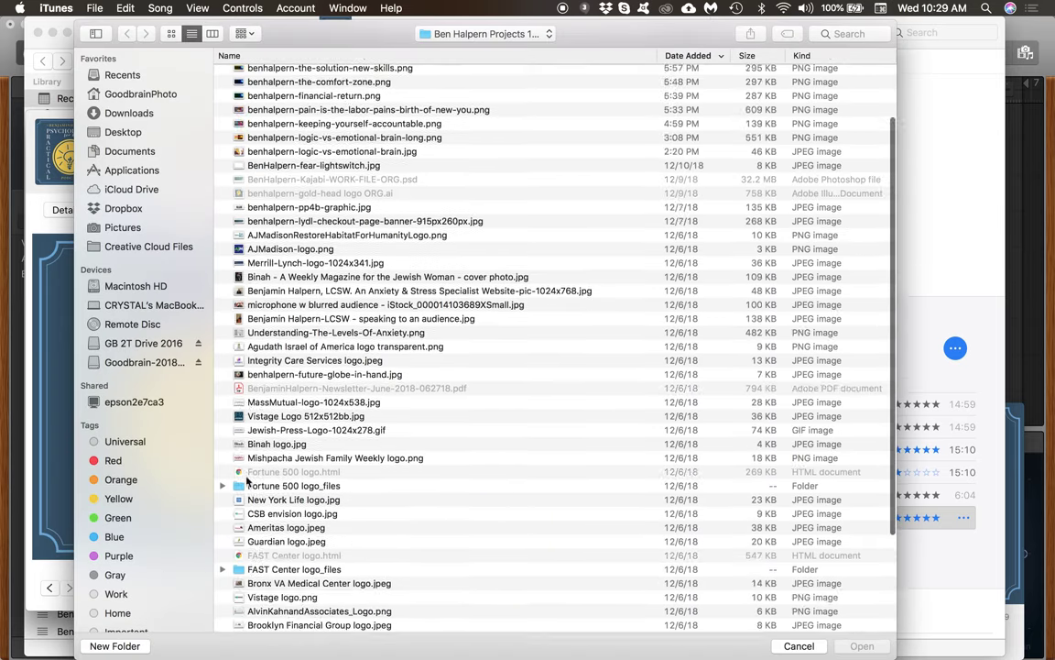
scroll(245, 481, down, 5)
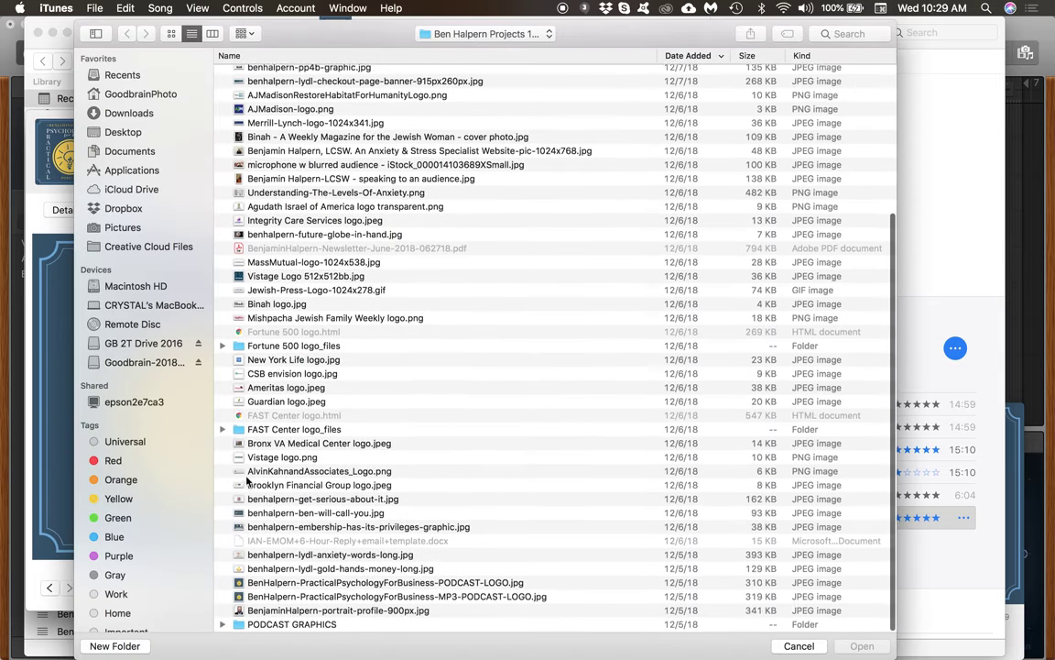
click(287, 597)
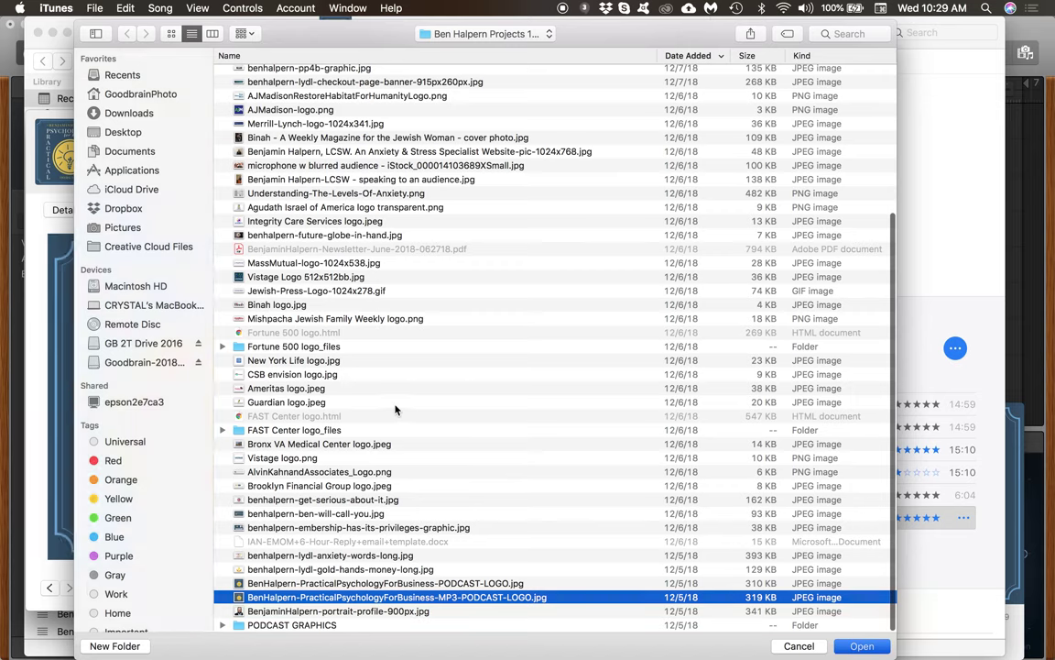
key(Return)
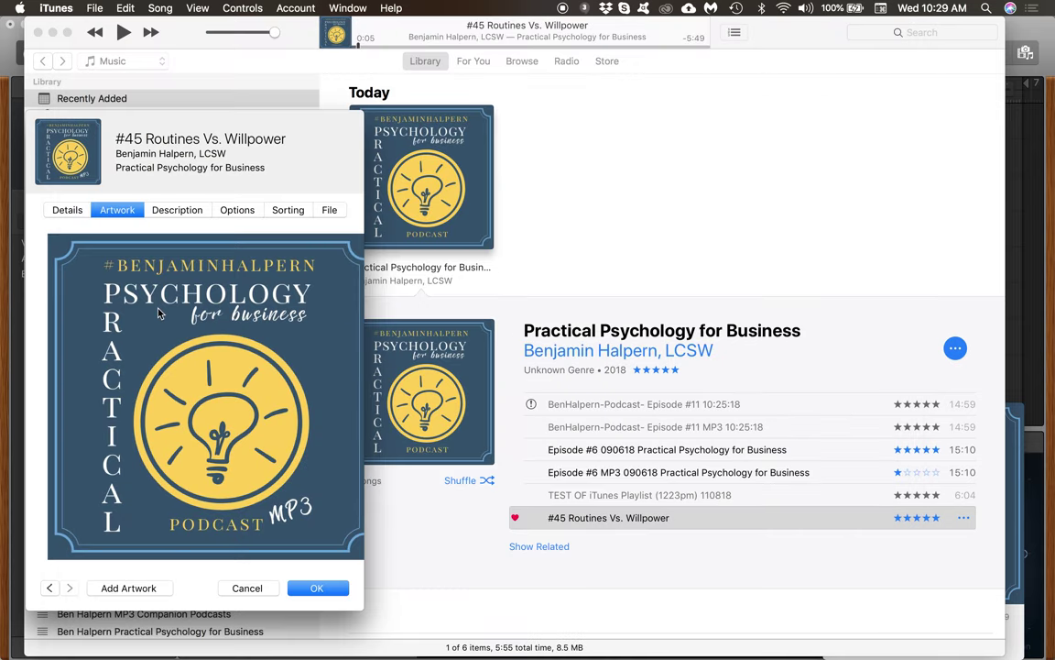
- Clear the heart mark and set the title to "#45 MP3 Routines Vs. Willpower" in the track's details
click(67, 210)
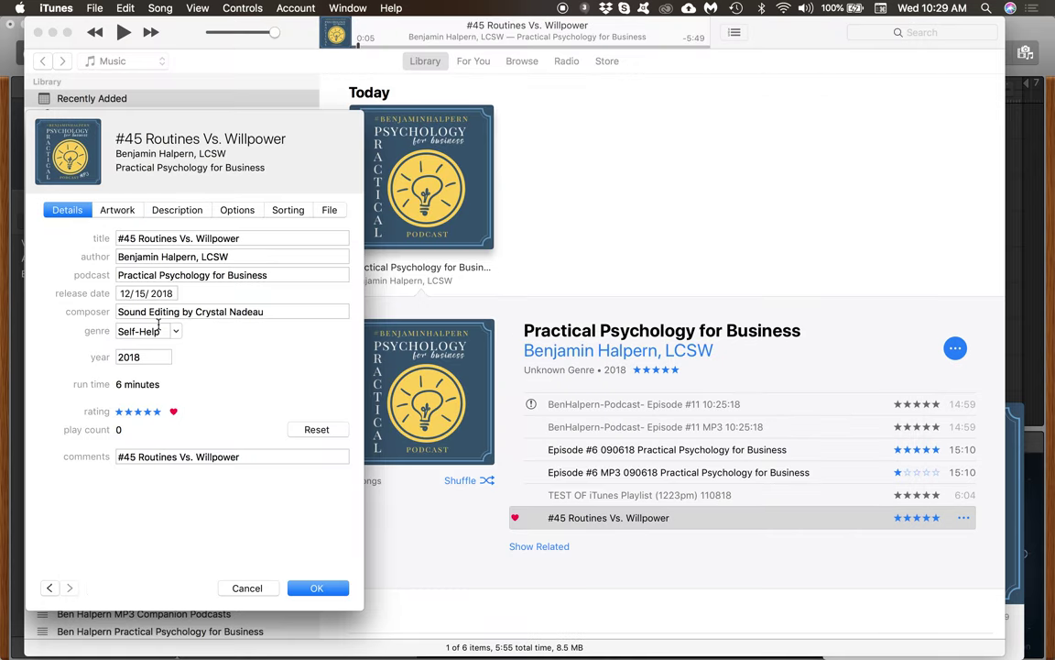
click(174, 413)
triple_click(142, 240)
click(140, 238)
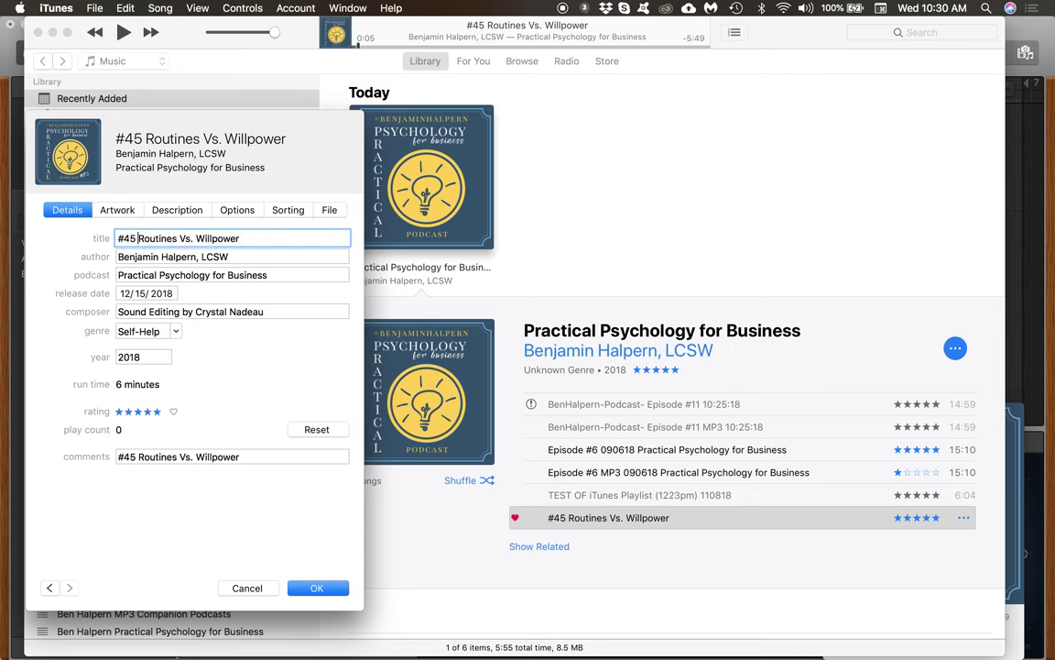
text(MP3)
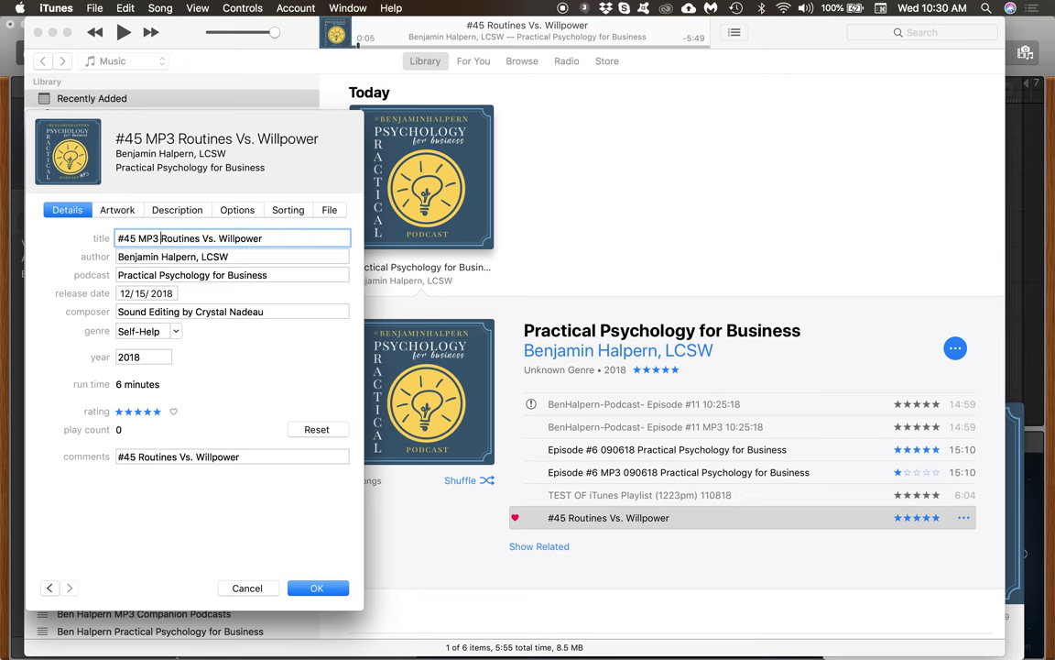
- Change the comment to "#45 MP3 Routines Vs. Willpower", check the description and save the MP3 track's info
triple_click(148, 457)
click(139, 457)
text(MP3)
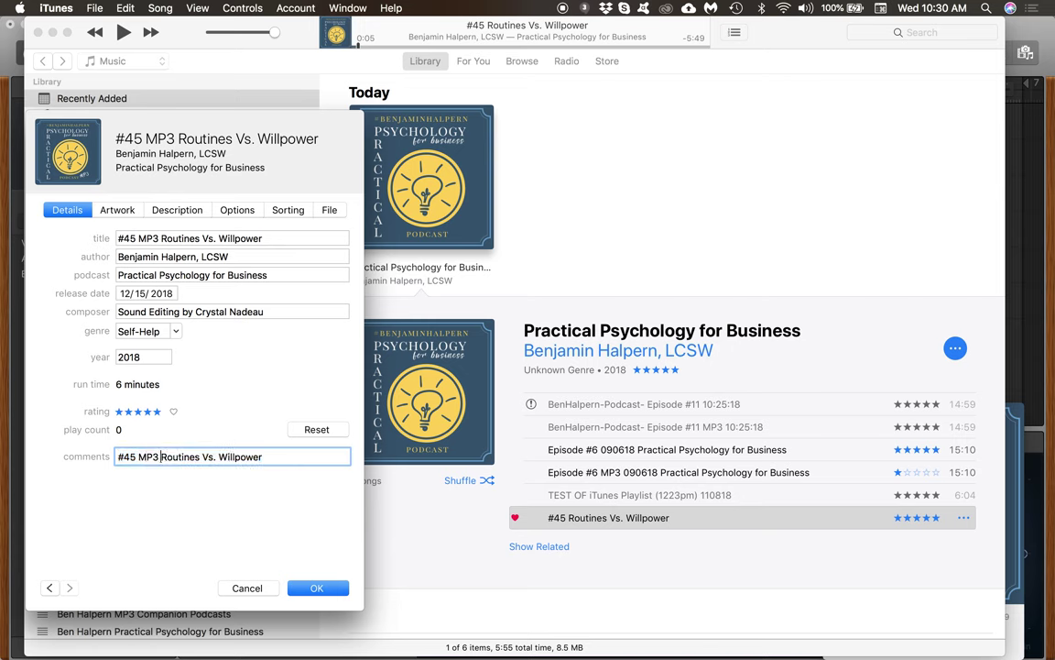
click(187, 211)
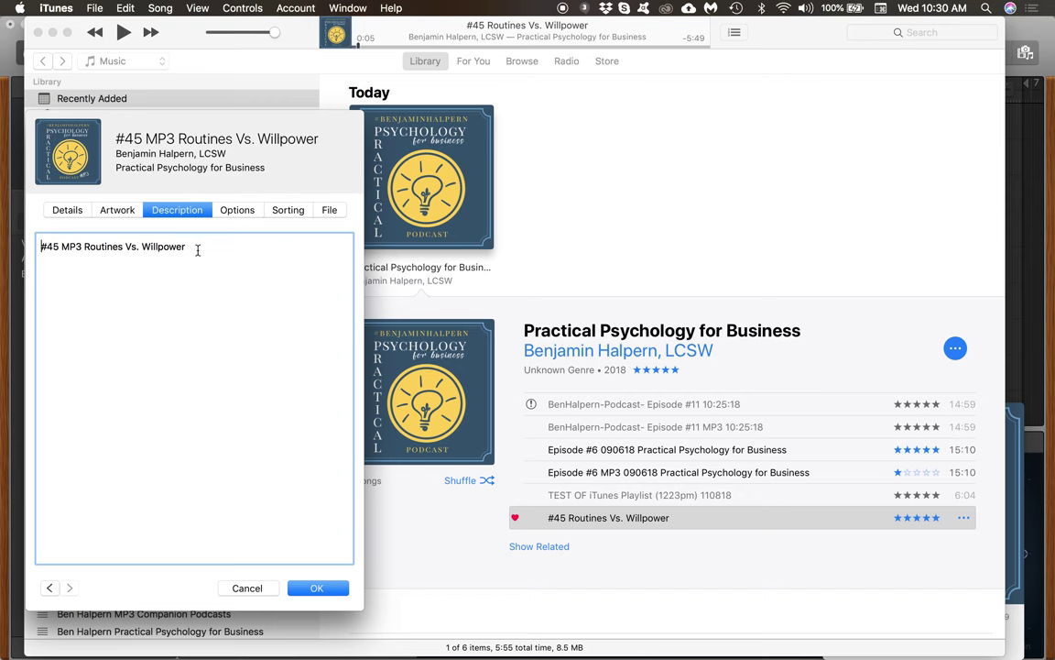
click(197, 249)
click(316, 588)
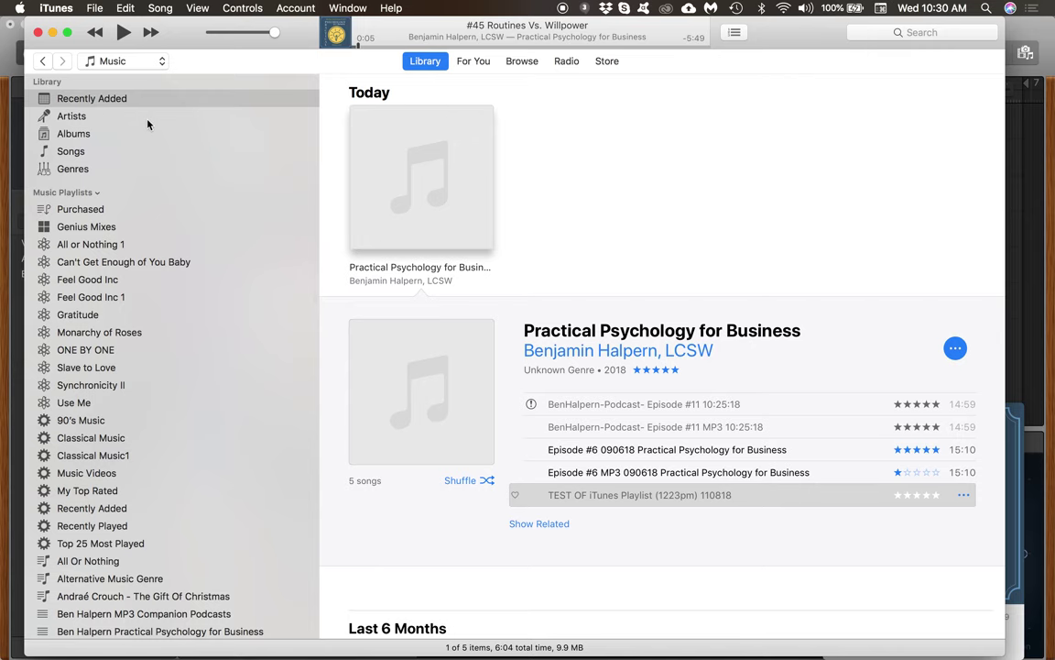
- Return to the podcast library and copy the description lines below the title from #44 Planning Vs. Action, leaving that episode unedited
click(120, 60)
click(123, 111)
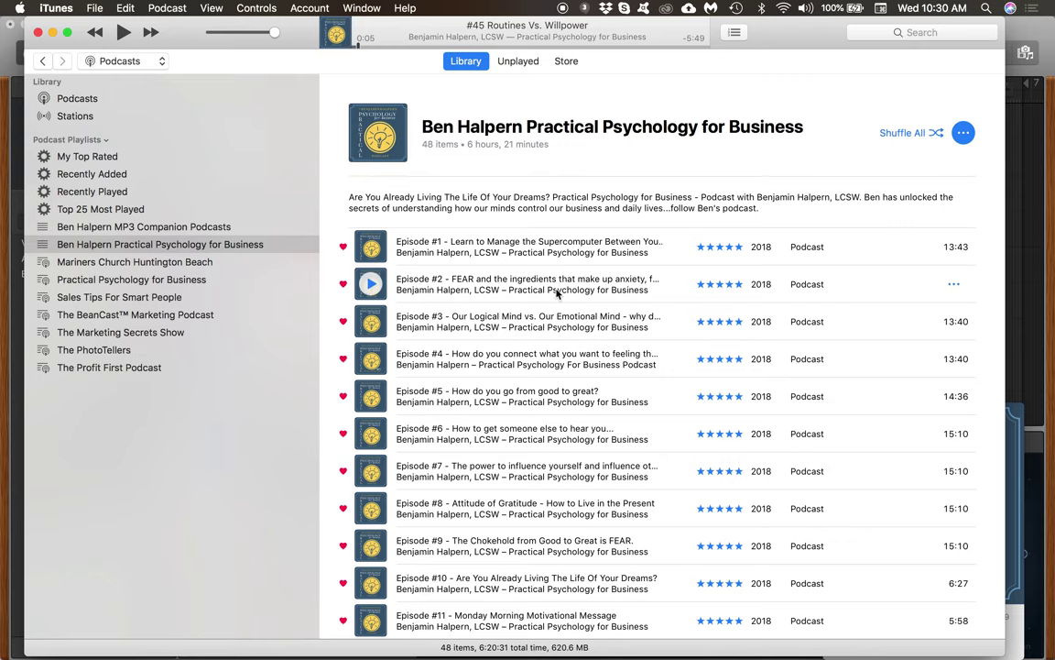
key(super+l)
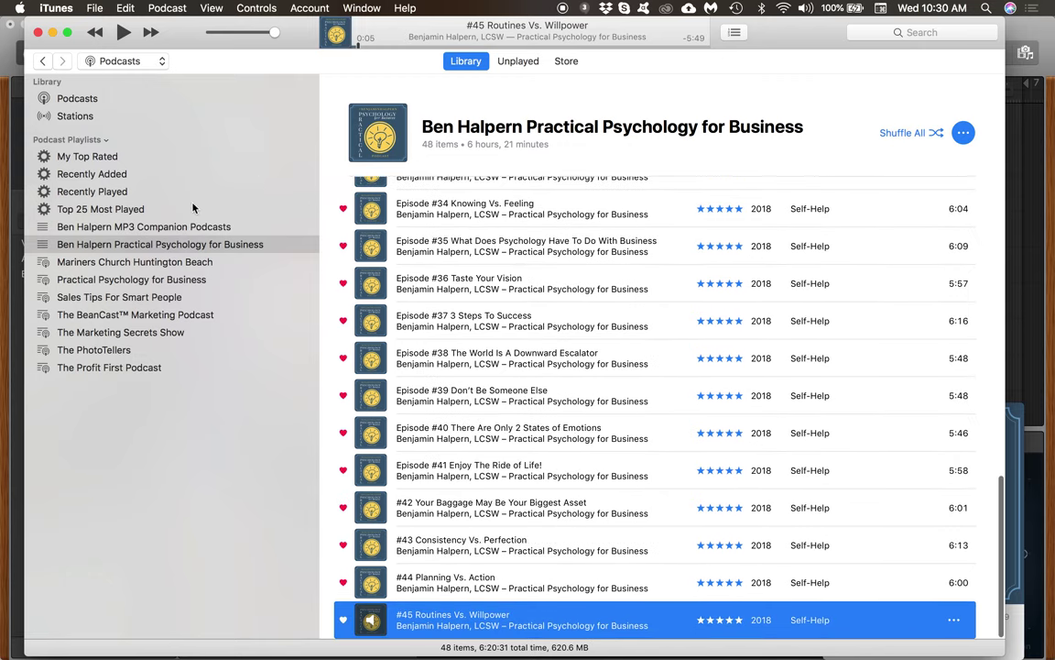
click(619, 592)
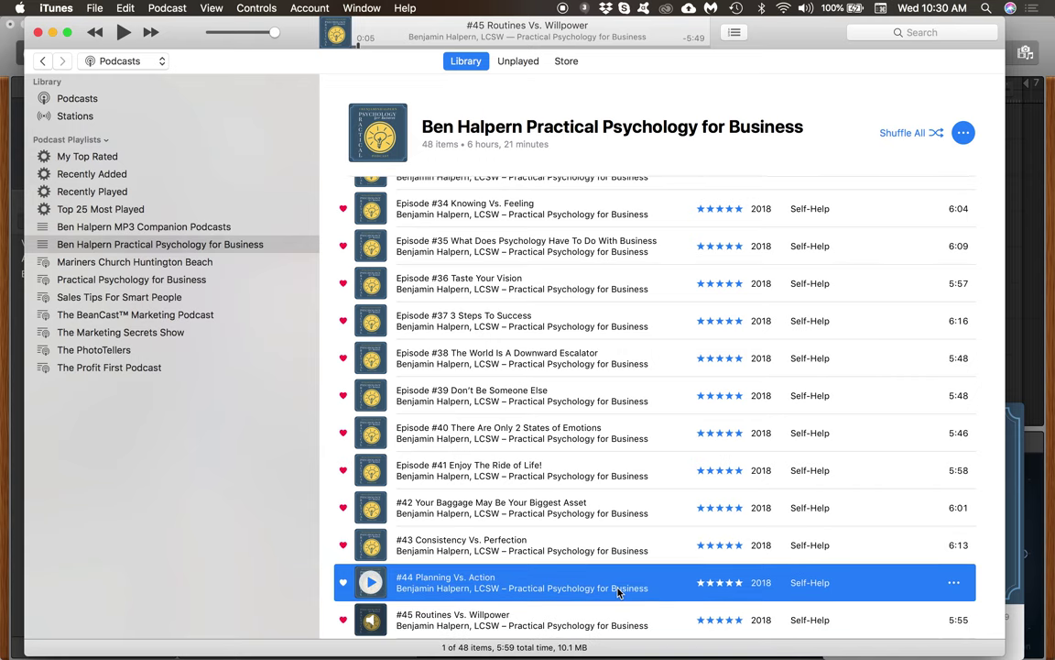
click(954, 581)
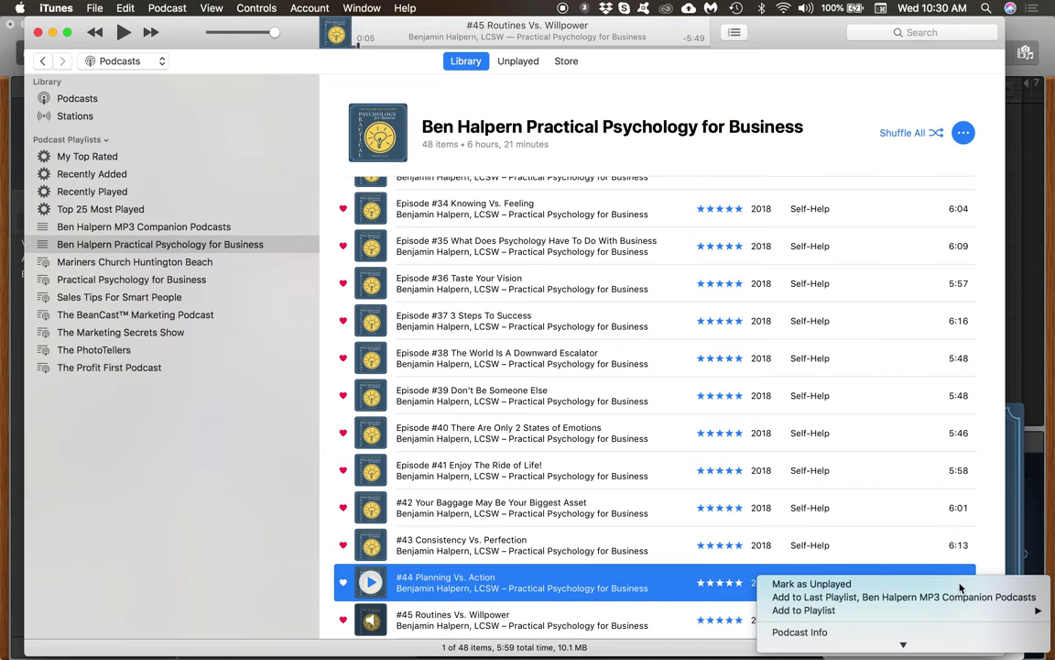
click(908, 632)
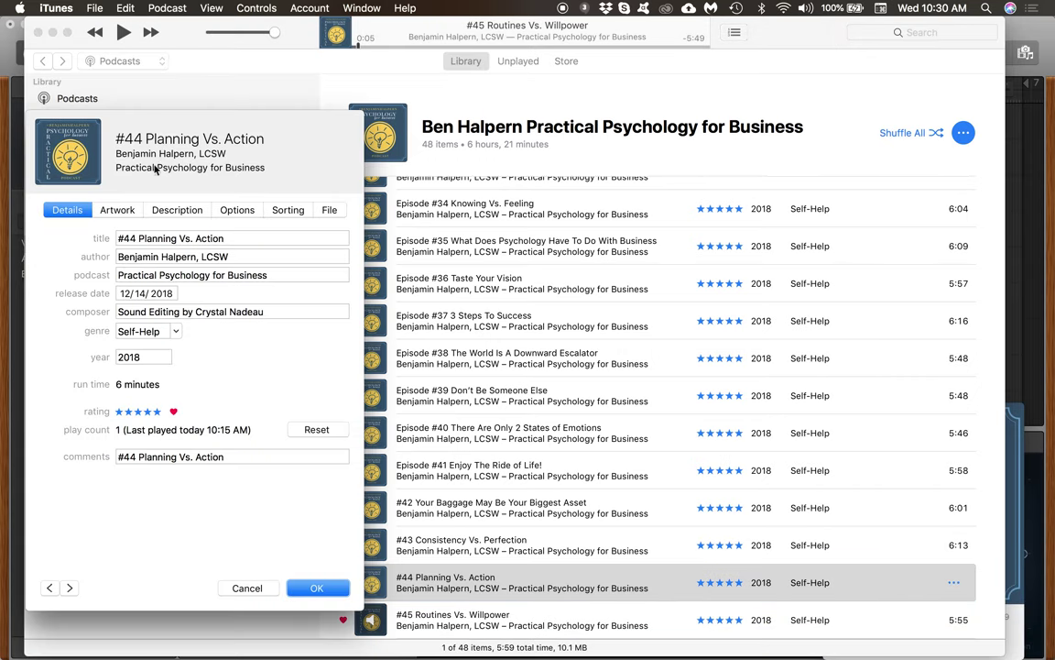
click(169, 211)
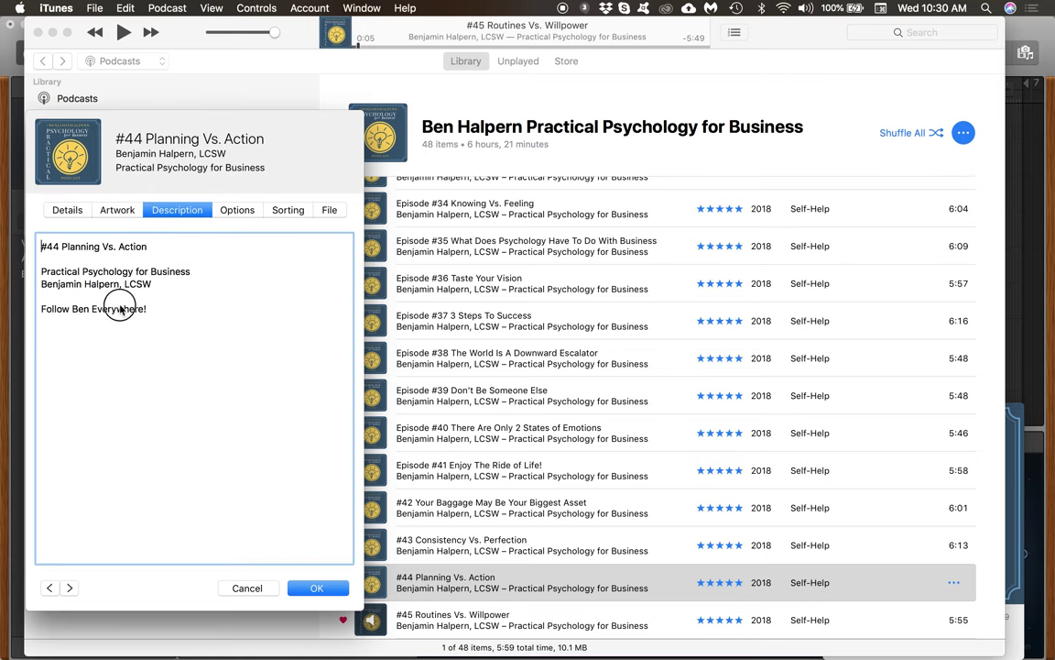
drag(153, 321, 41, 267)
key(super+c)
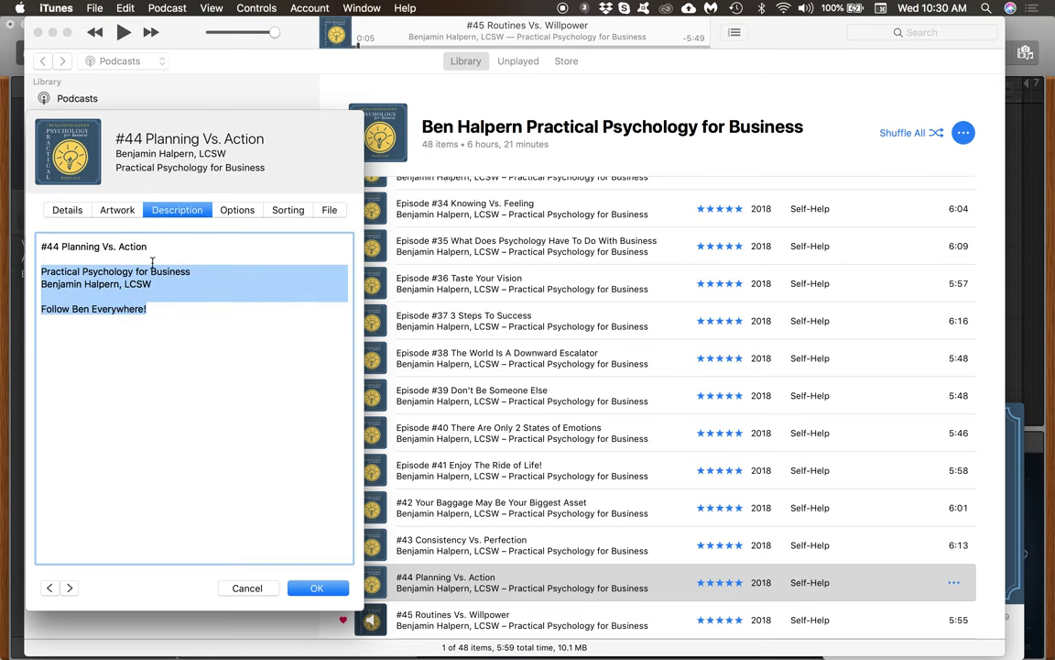
click(252, 588)
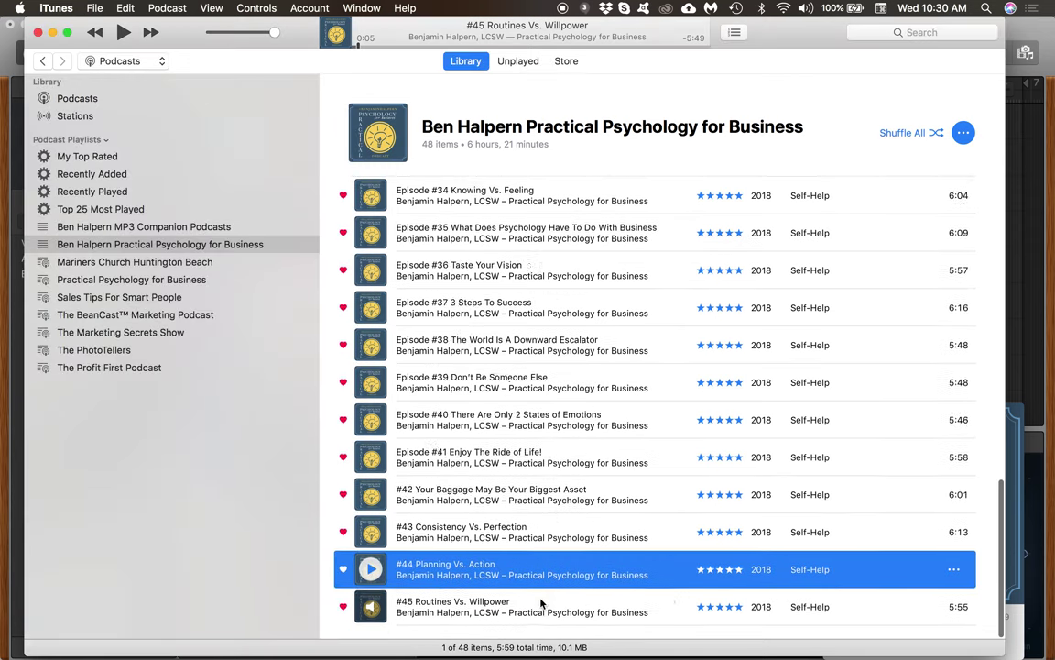
- Paste the copied show, author and follow lines below the title in the description of #45 Routines Vs. Willpower and save
click(689, 614)
click(954, 619)
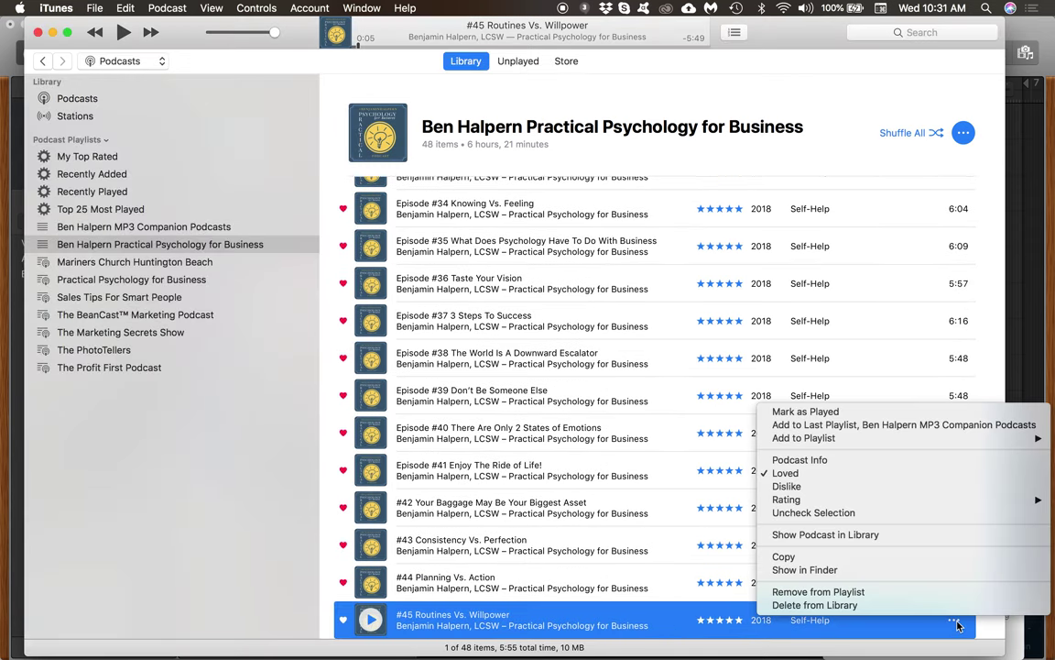
click(799, 460)
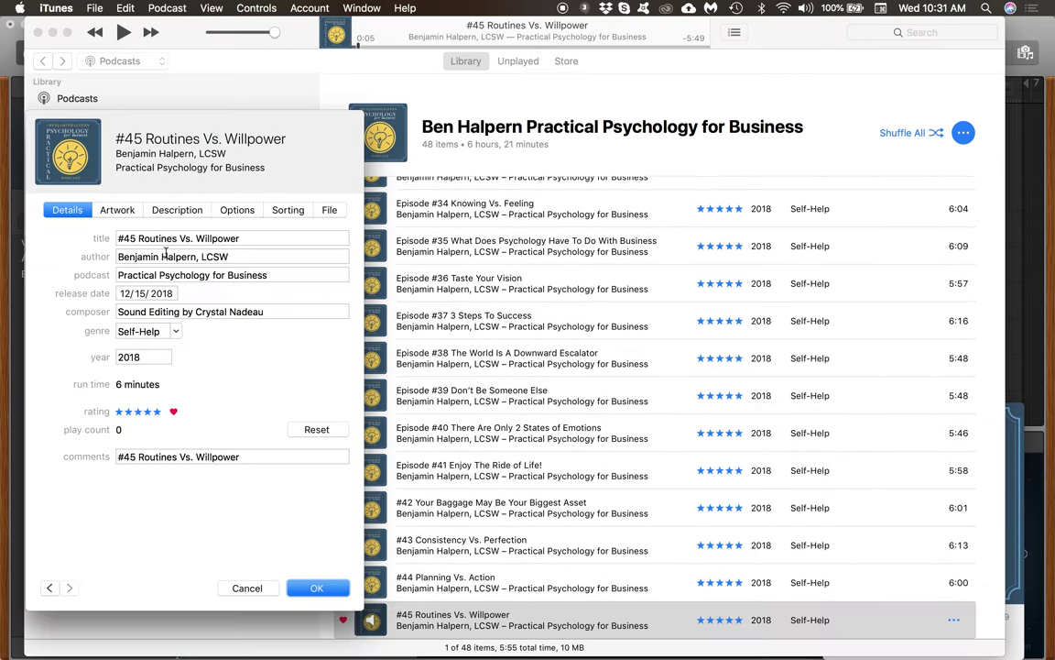
click(163, 210)
key(Return)
key(super+v)
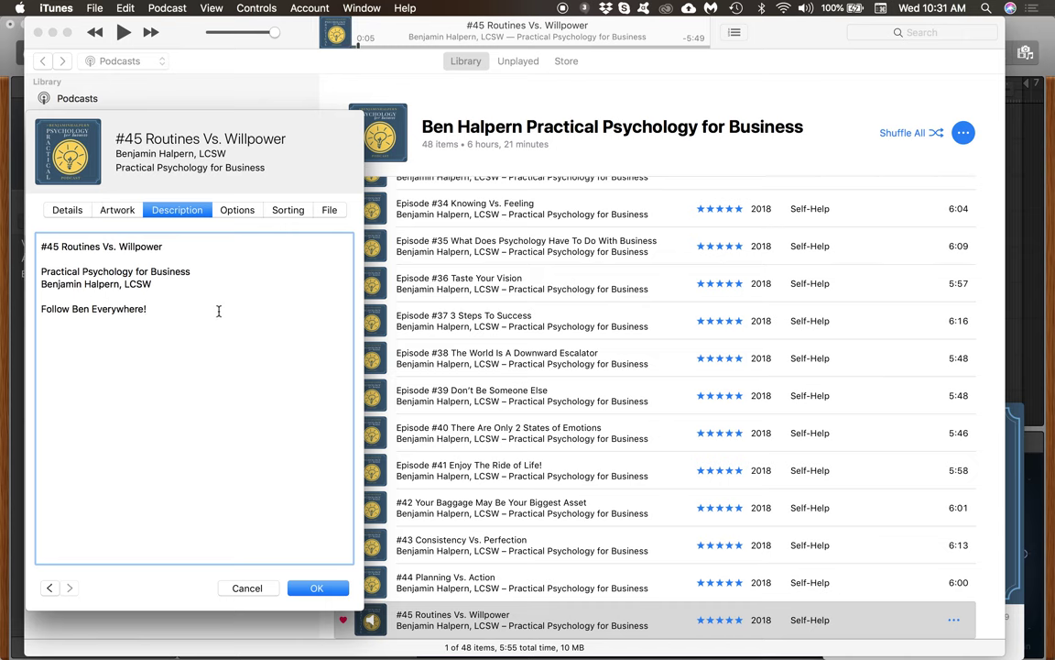
click(312, 587)
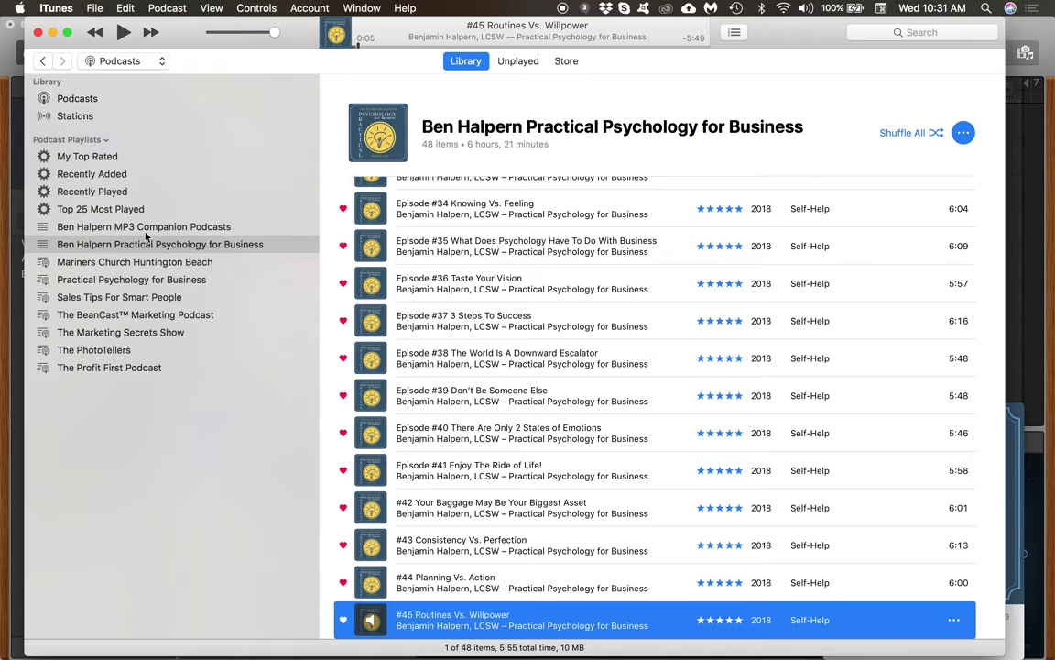
- Paste the same lines below the title in the description of #45 MP3 Routines Vs. Willpower from Recently Added and save
click(102, 174)
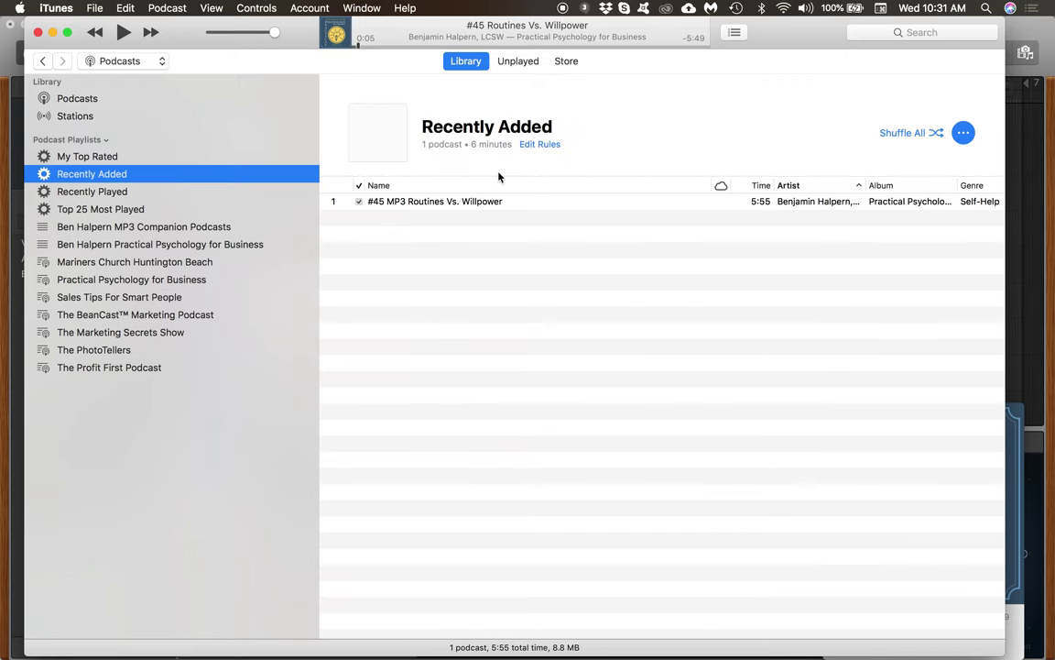
click(509, 204)
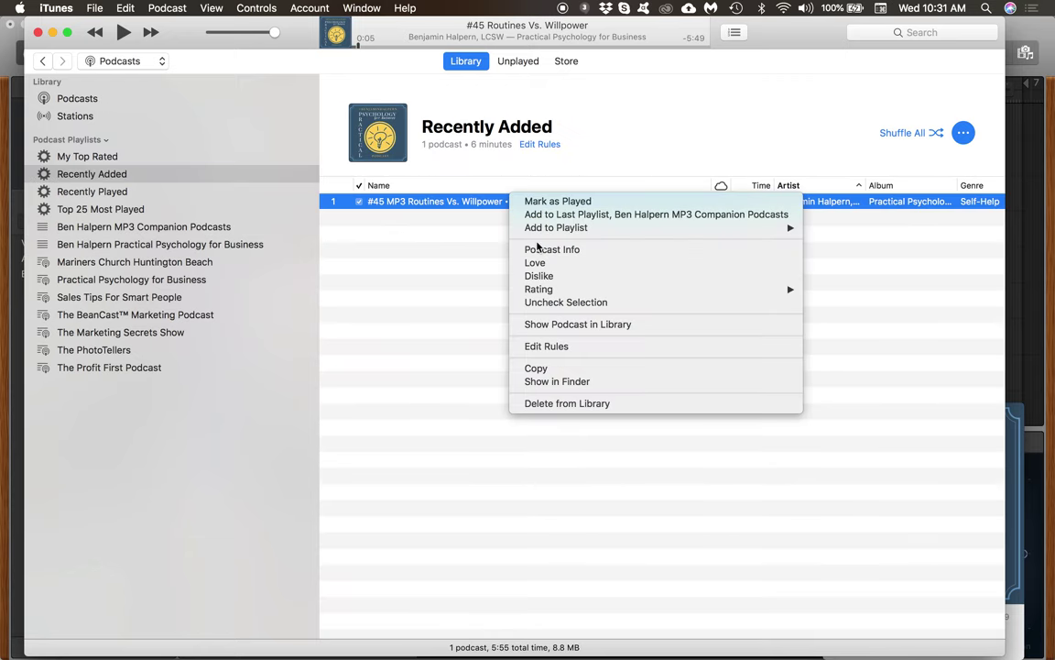
click(539, 246)
click(176, 209)
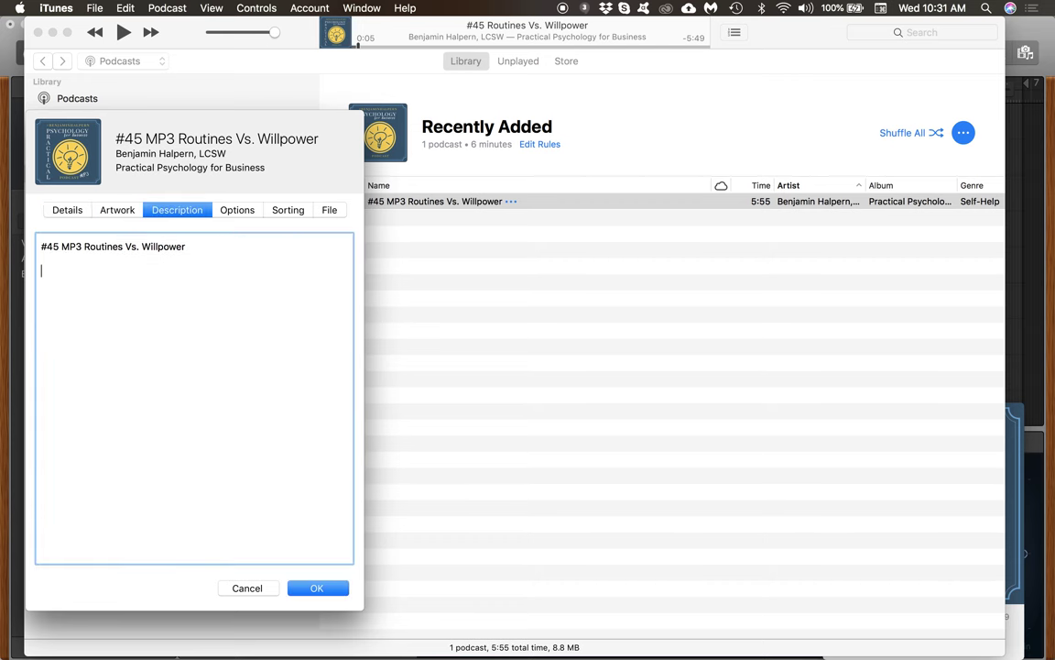
key(super+v)
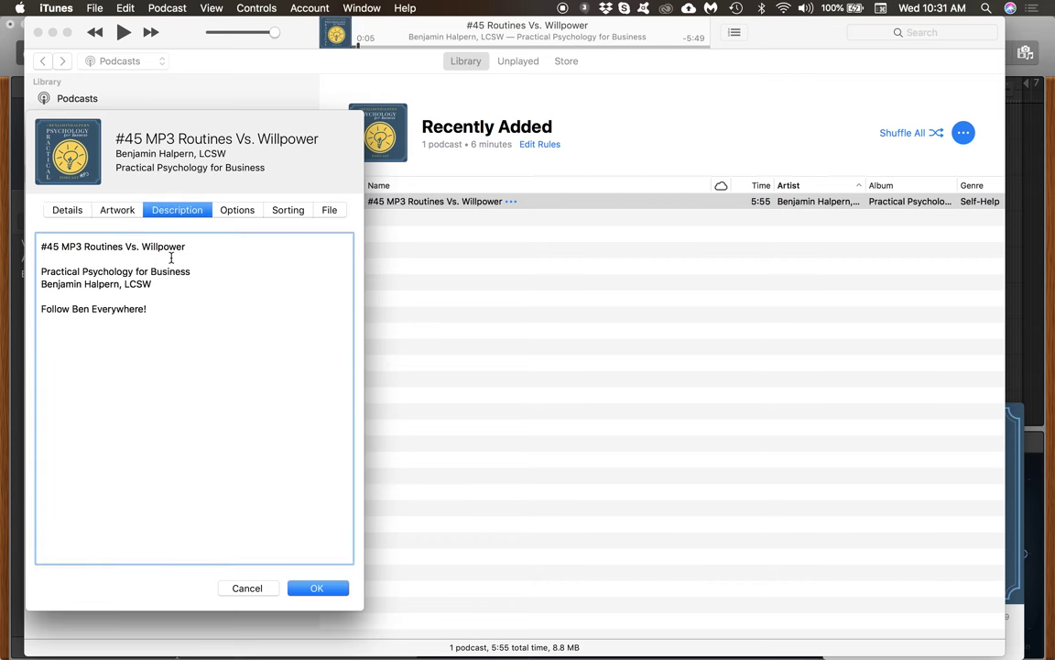
click(305, 587)
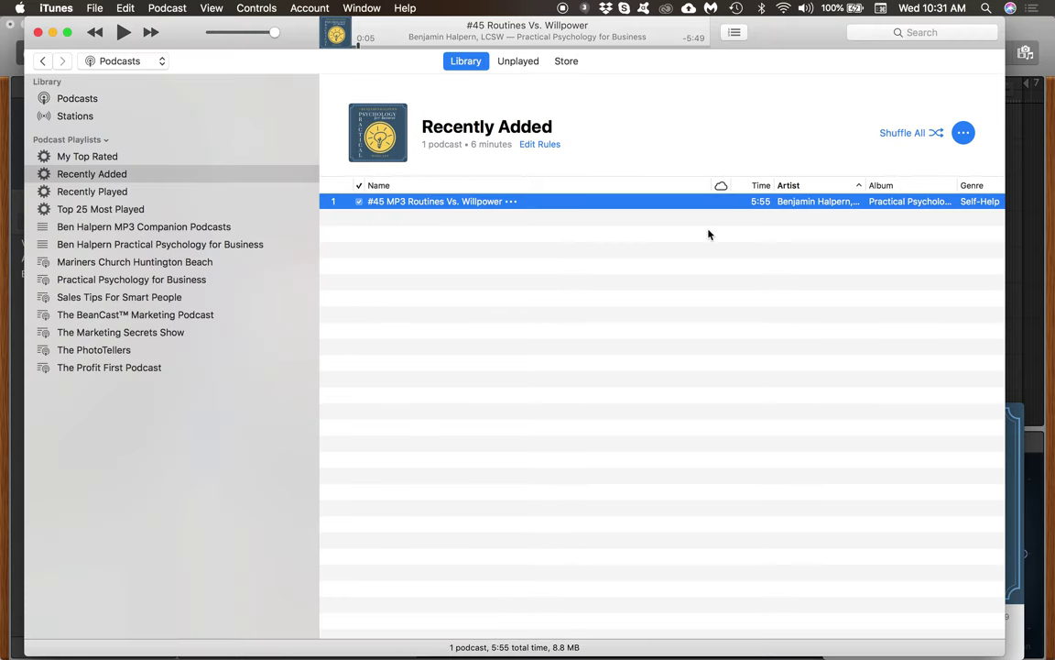
- Add #45 MP3 Routines Vs. Willpower to the MP3 Companion Podcasts playlist and reveal its file in Finder from there
right_click(514, 200)
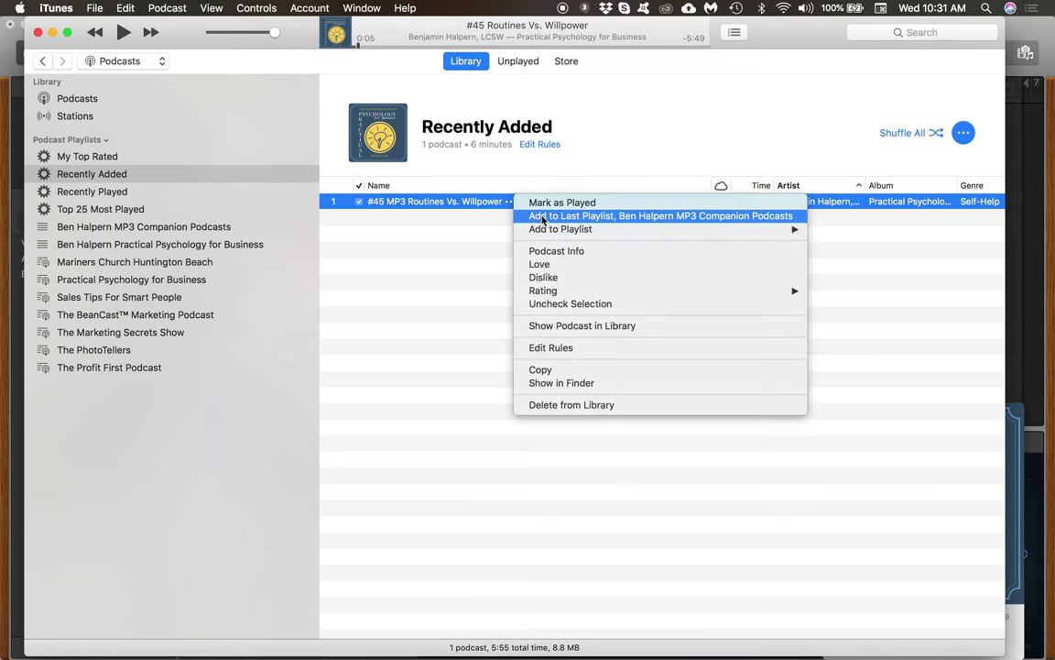
click(716, 217)
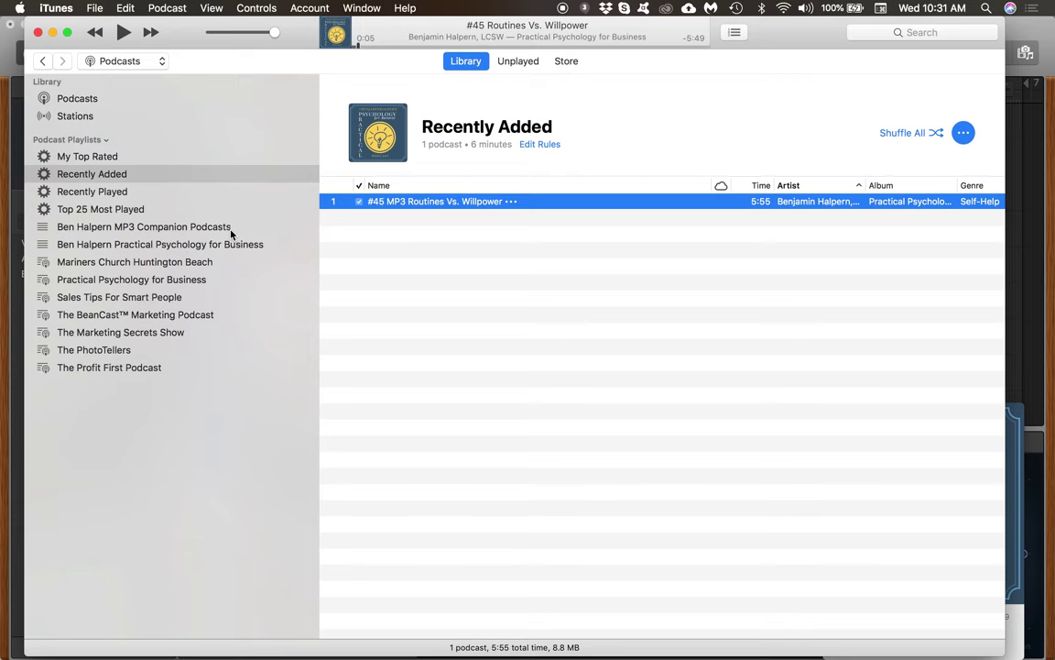
click(242, 229)
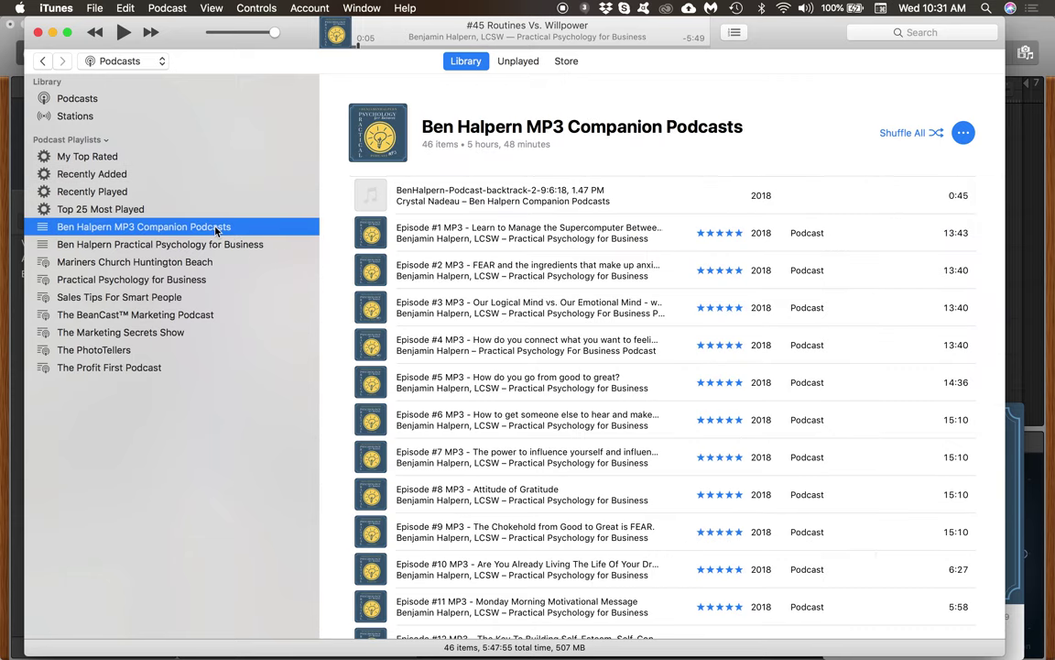
scroll(520, 410, down, 20)
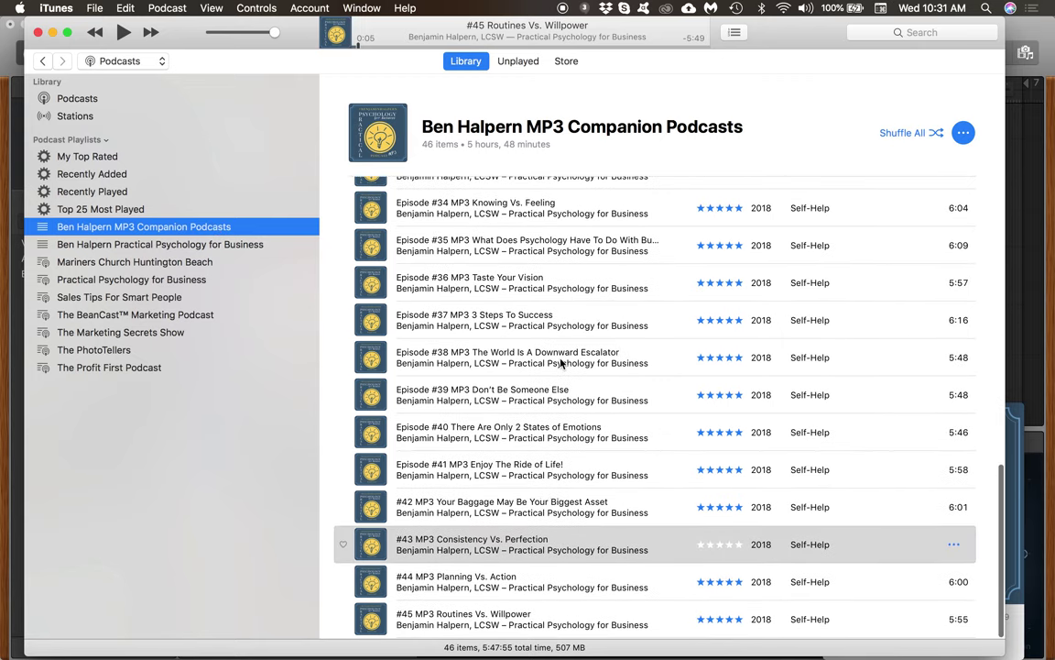
click(953, 622)
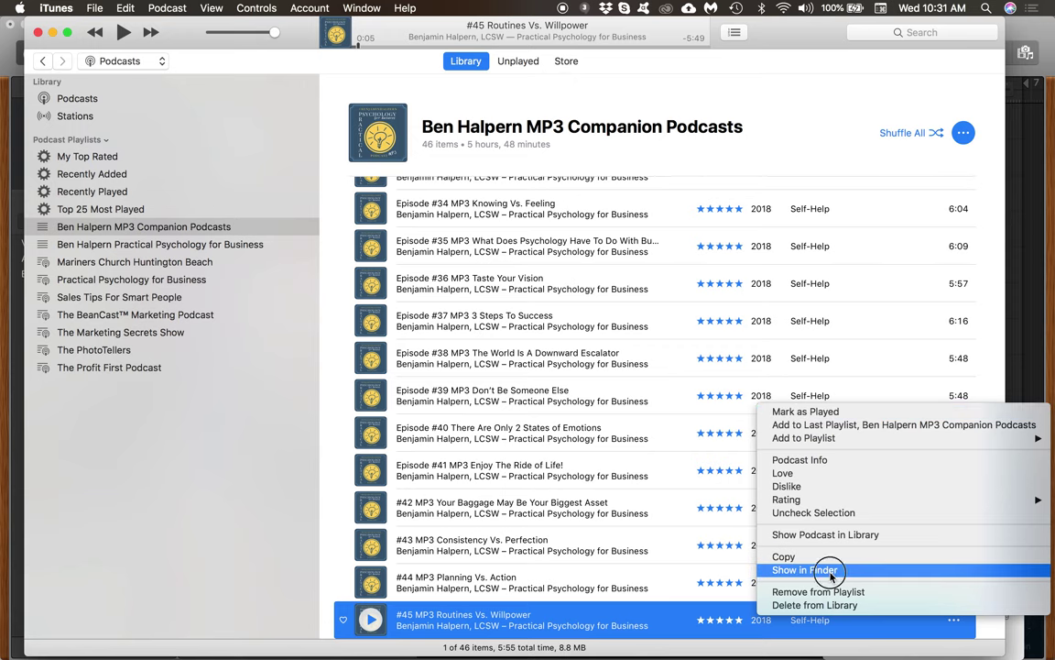
click(804, 570)
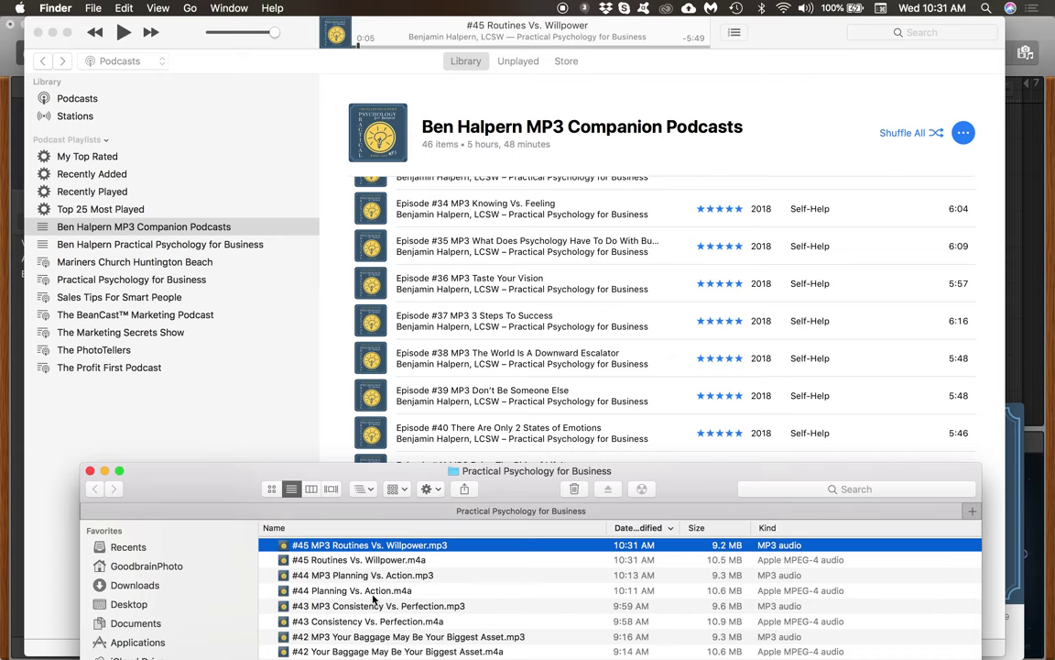
- Switch to PodBean in Chrome and upload "#45 MP3 Routines Vs. Willpower.mp3" as a new episode
mouse_move(374, 641)
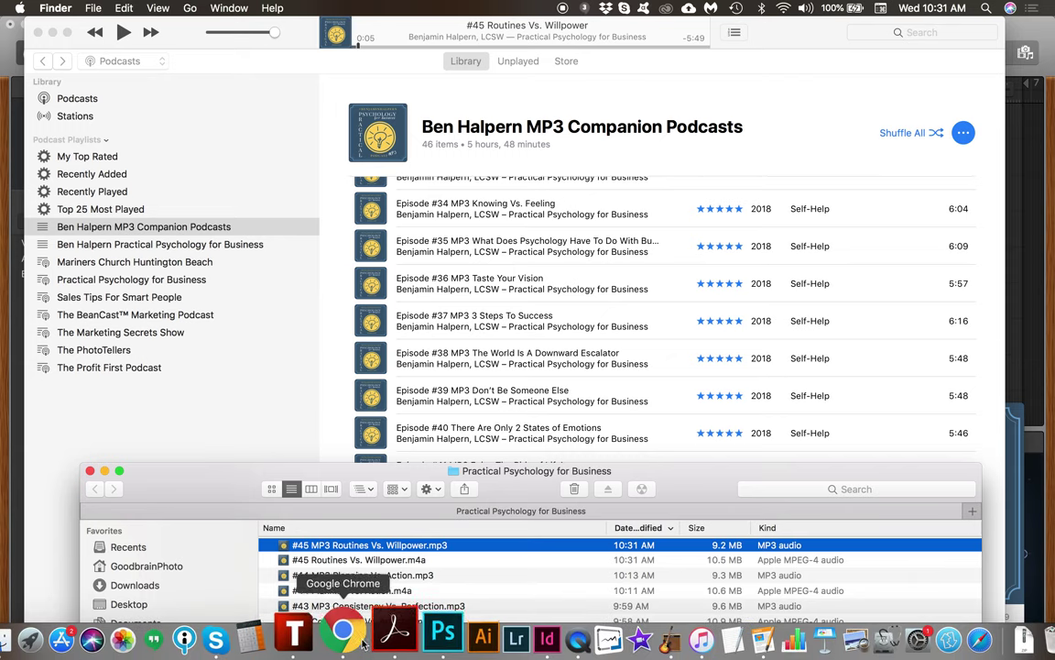
click(351, 632)
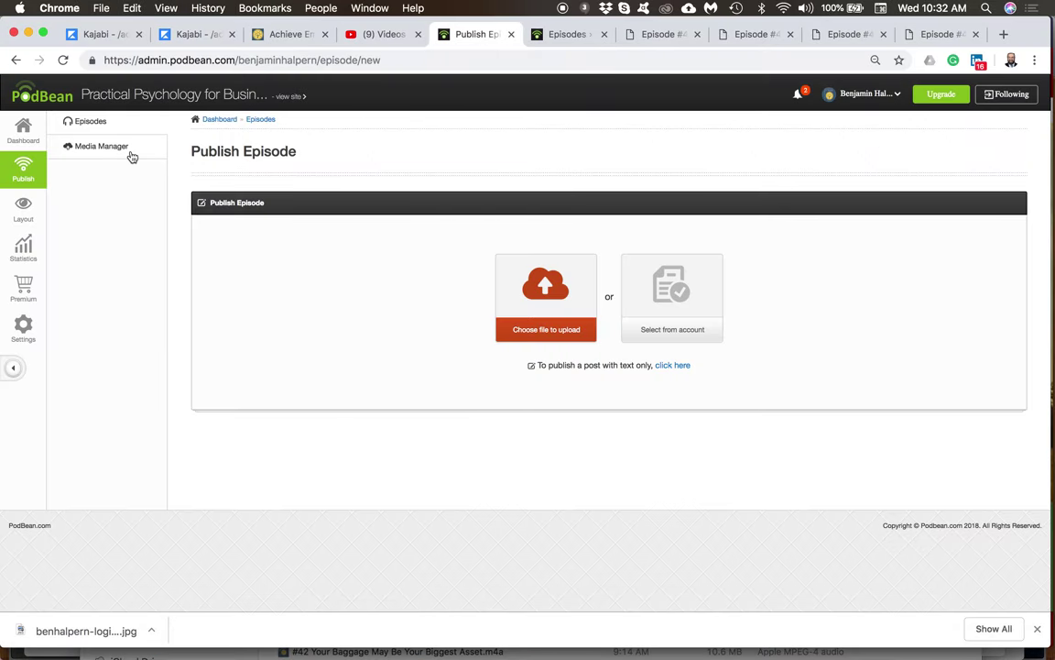
click(574, 42)
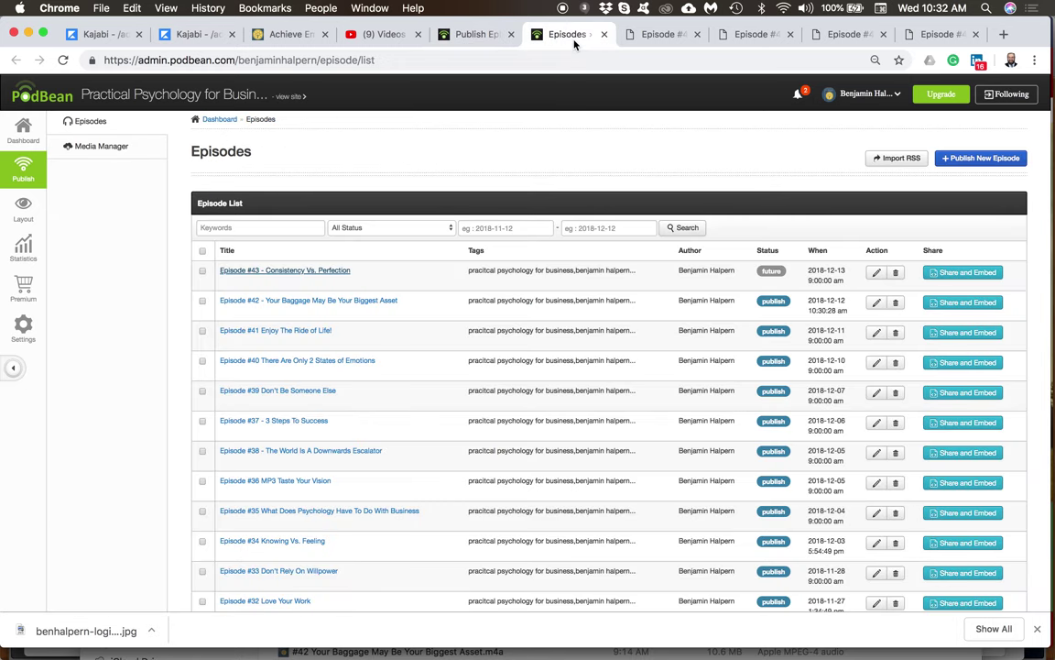
click(482, 35)
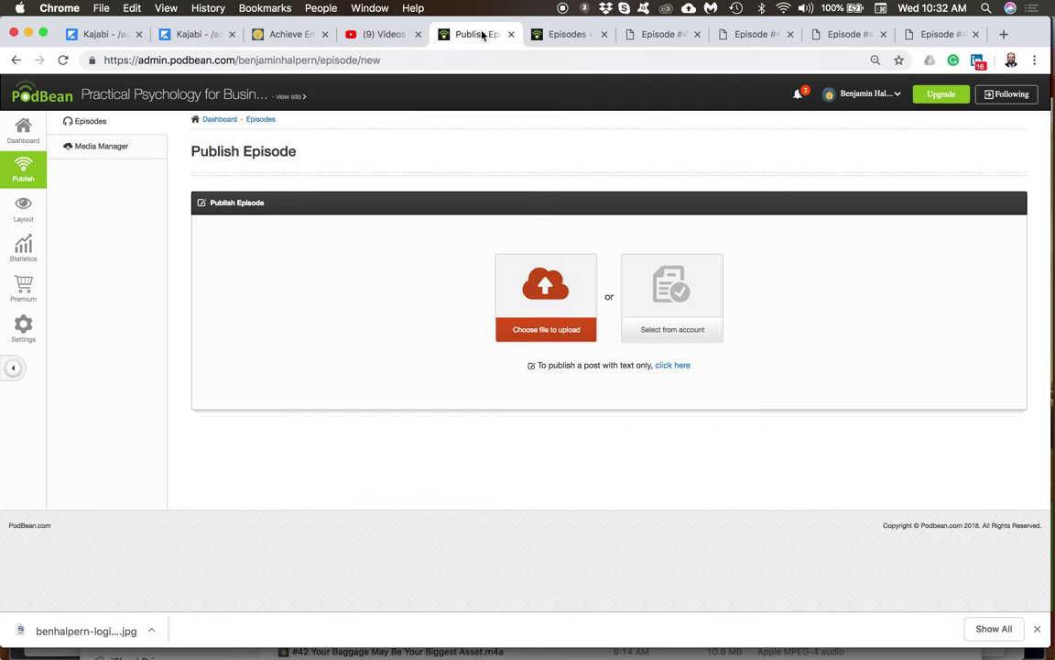
click(532, 335)
click(220, 127)
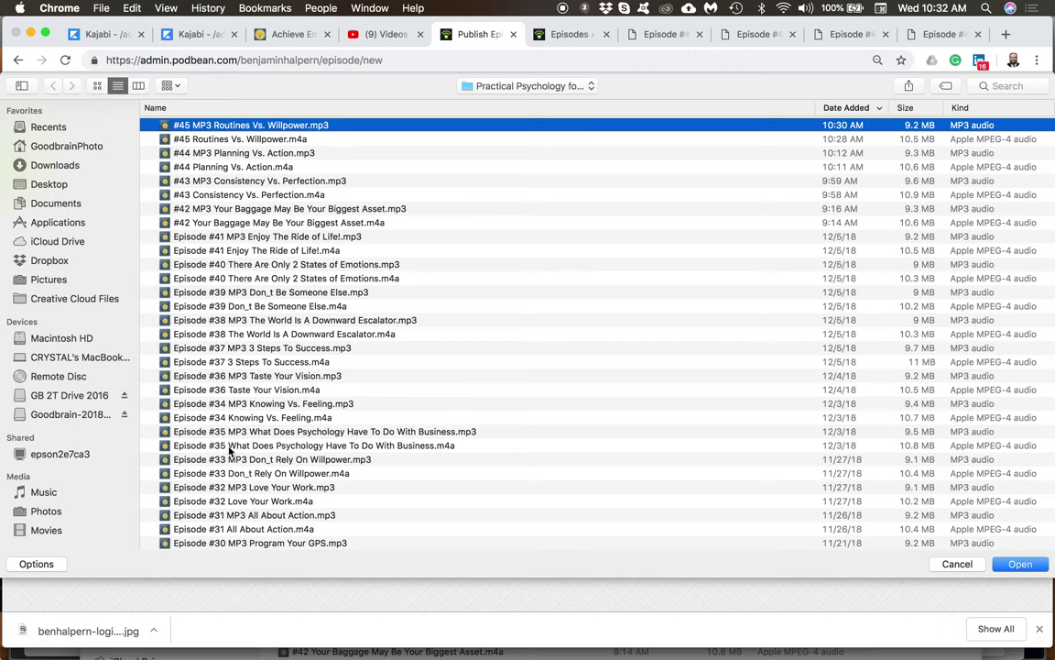
scroll(215, 426, down, 5)
scroll(229, 448, up, 5)
click(1022, 564)
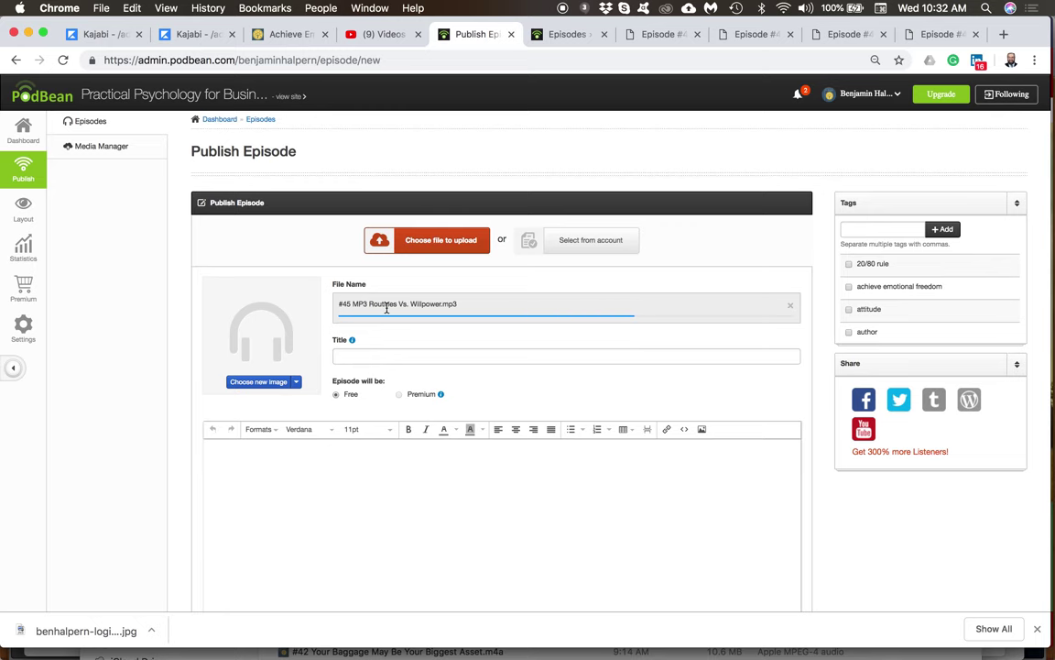
- Return to iTunes and copy the title line from the description of #45 MP3 Routines Vs. Willpower, leaving the track unedited
mouse_move(718, 641)
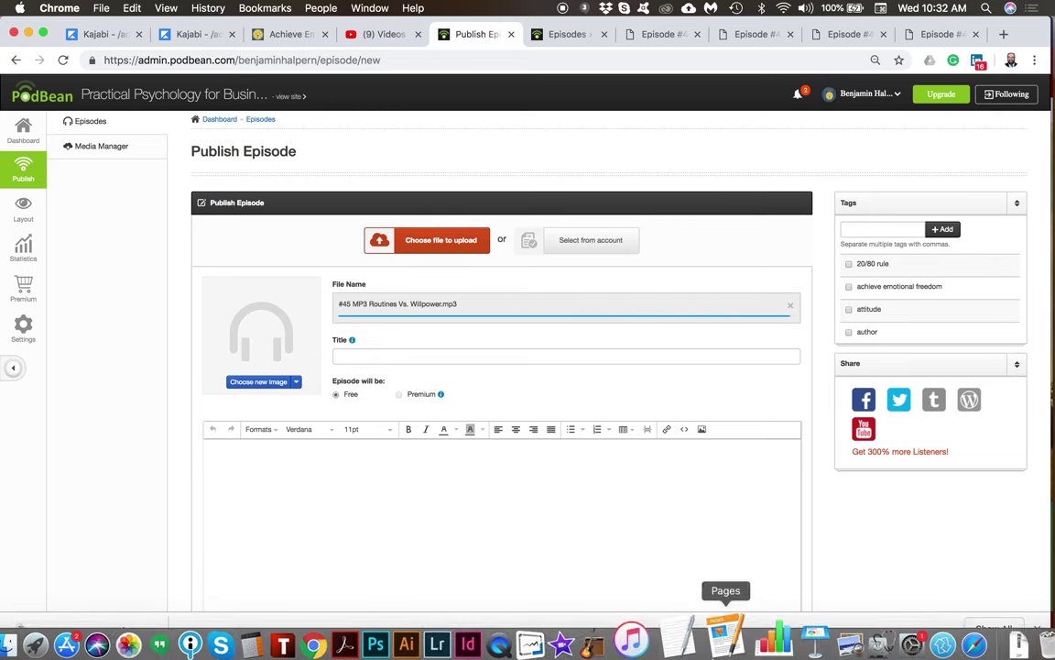
click(668, 648)
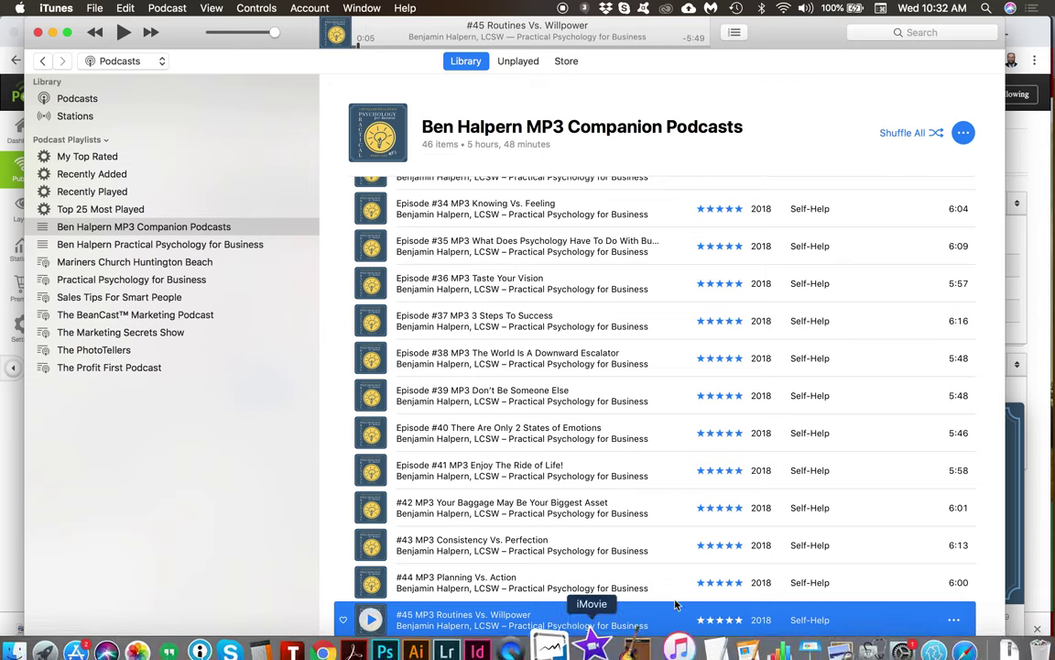
scroll(931, 614, down, 1)
scroll(932, 614, up, 1)
right_click(932, 615)
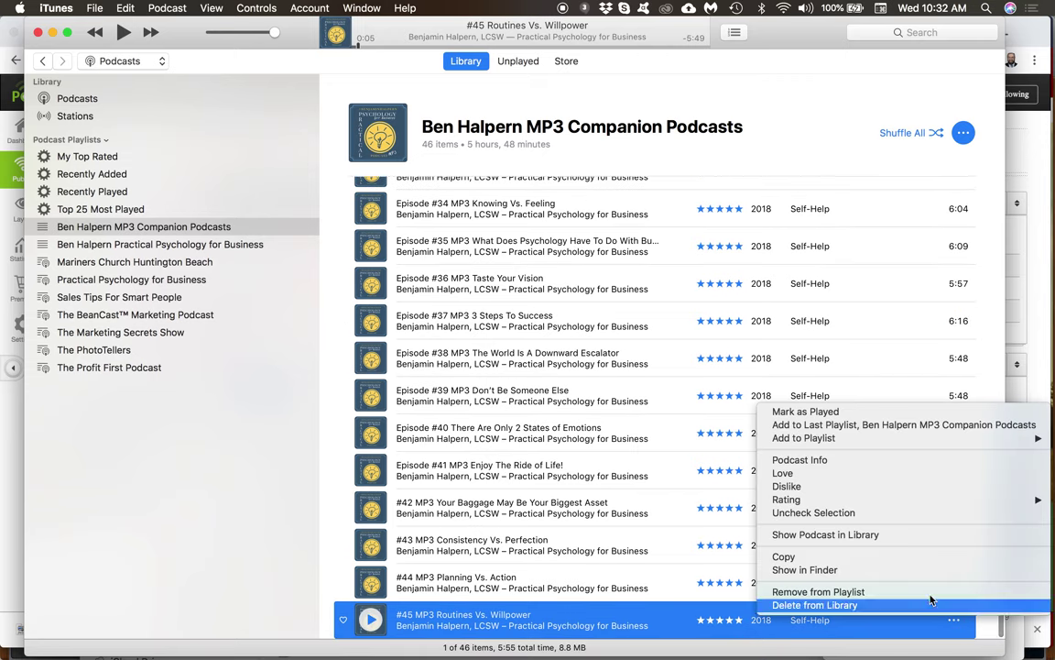
click(835, 462)
click(179, 212)
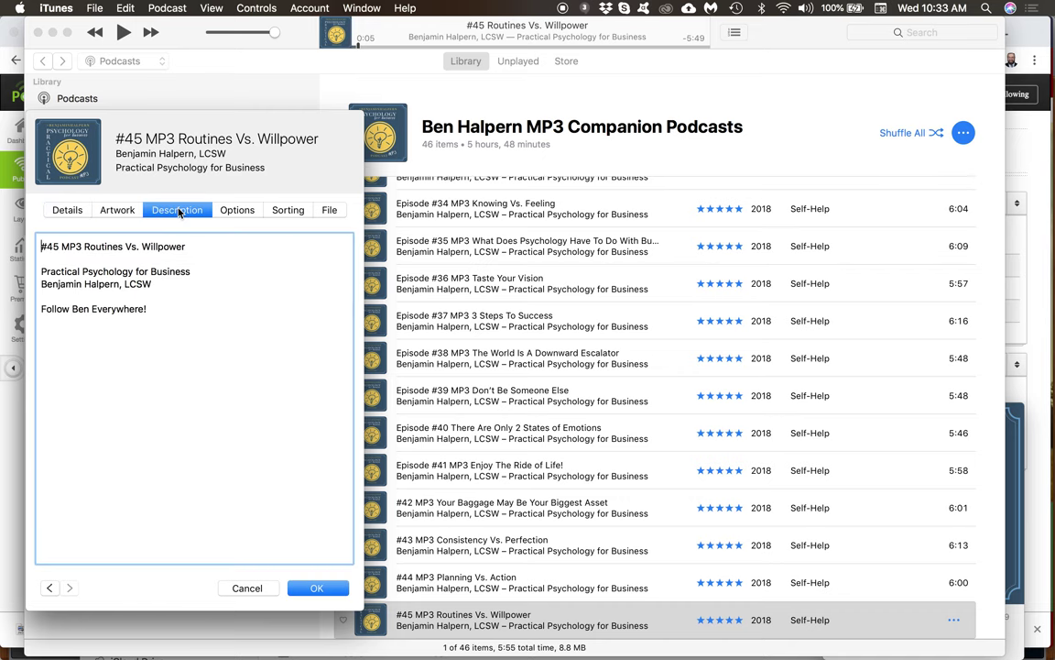
triple_click(39, 246)
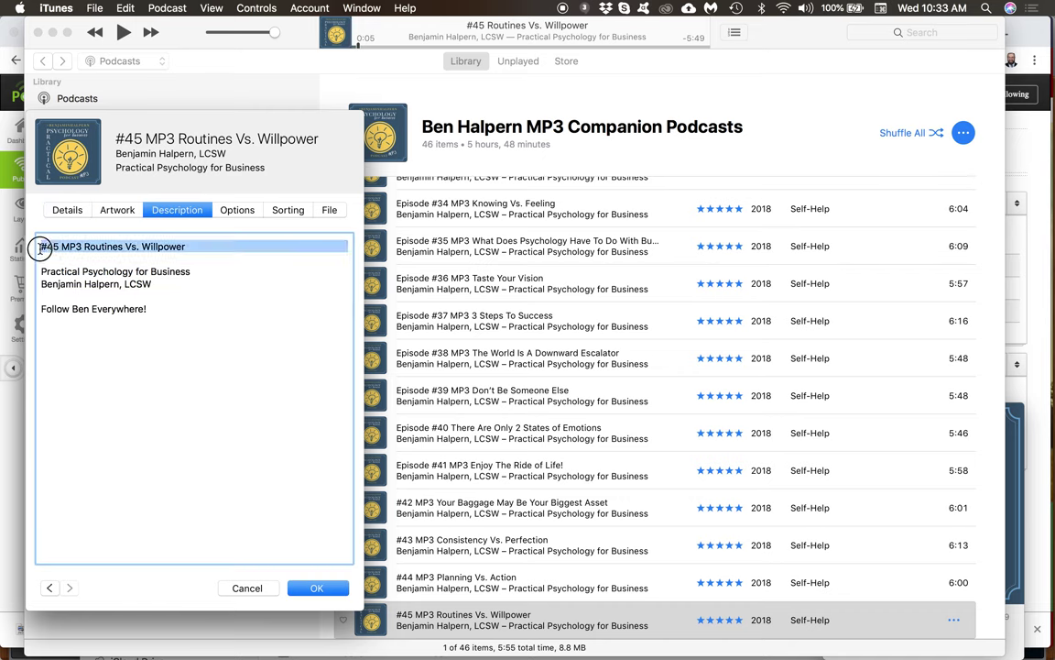
key(super+c)
click(261, 587)
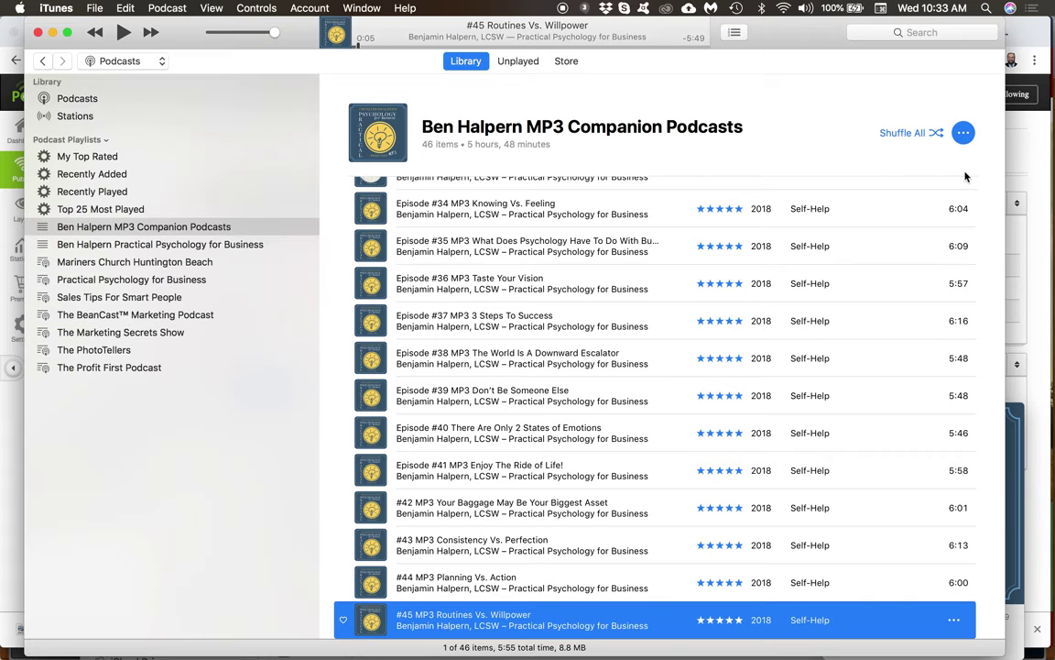
- Back in PodBean, paste the copied title into the new episode's title and prefix it with "Episode"
click(1031, 167)
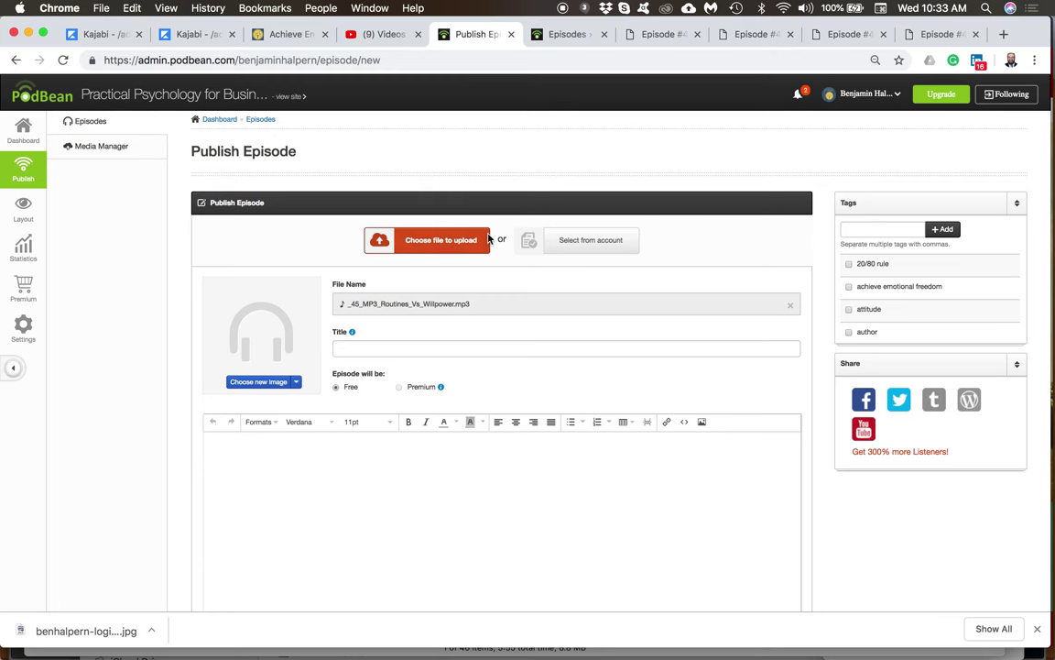
click(369, 346)
key(cmd+v)
click(336, 348)
text(ep)
key(BackSpace)
key(BackSpace)
text(Episode)
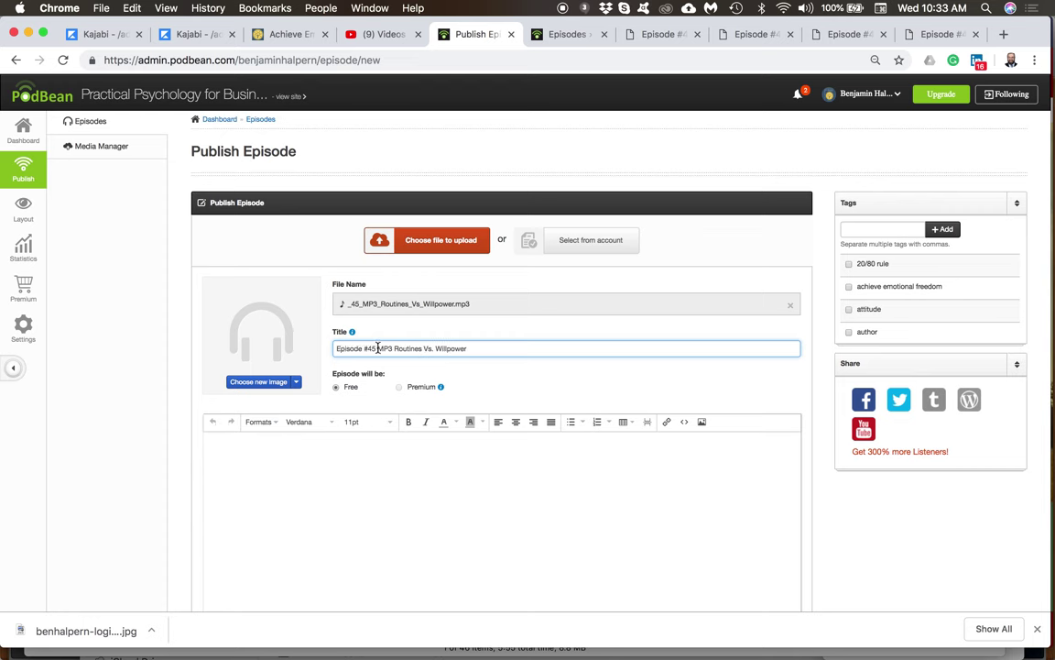
- Replace "MP3" with a hyphen so the episode title reads "Episode #45 - Routines Vs. Willpower"
click(378, 348)
text(-)
key(Delete)
key(Delete)
key(Delete)
key(Delete)
- Copy the full episode title into the episode's description as its first line
key(super+a)
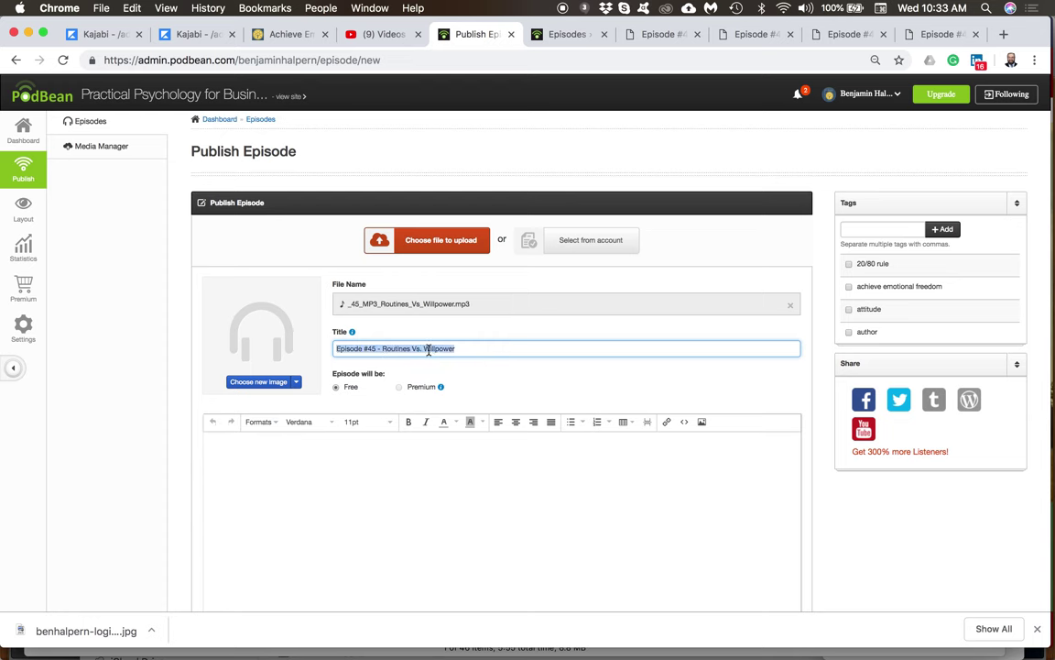
click(313, 450)
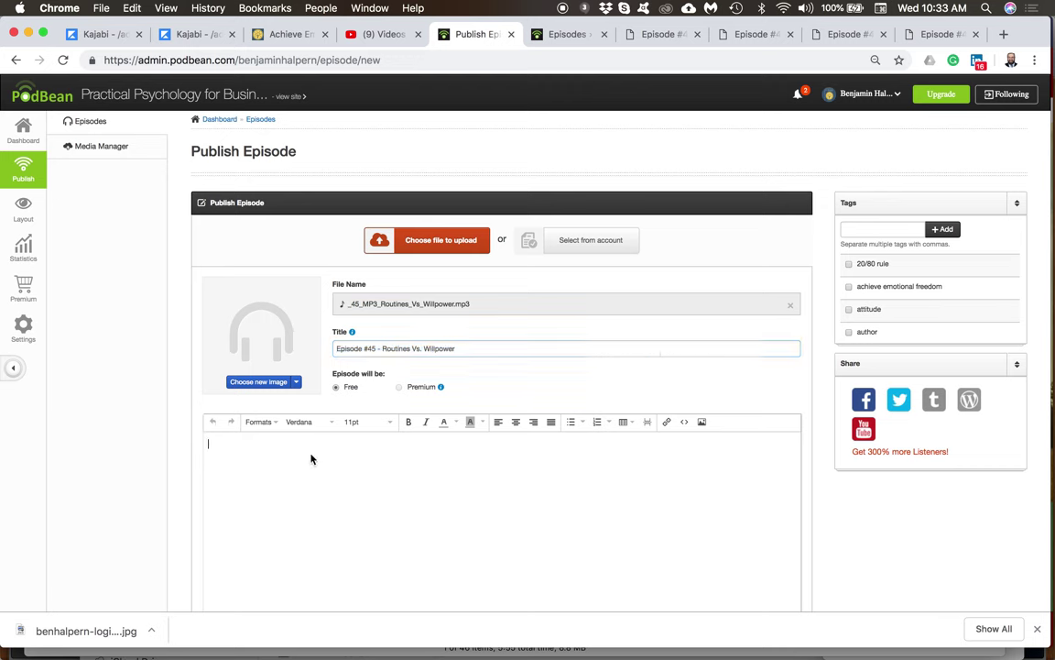
key(super+v)
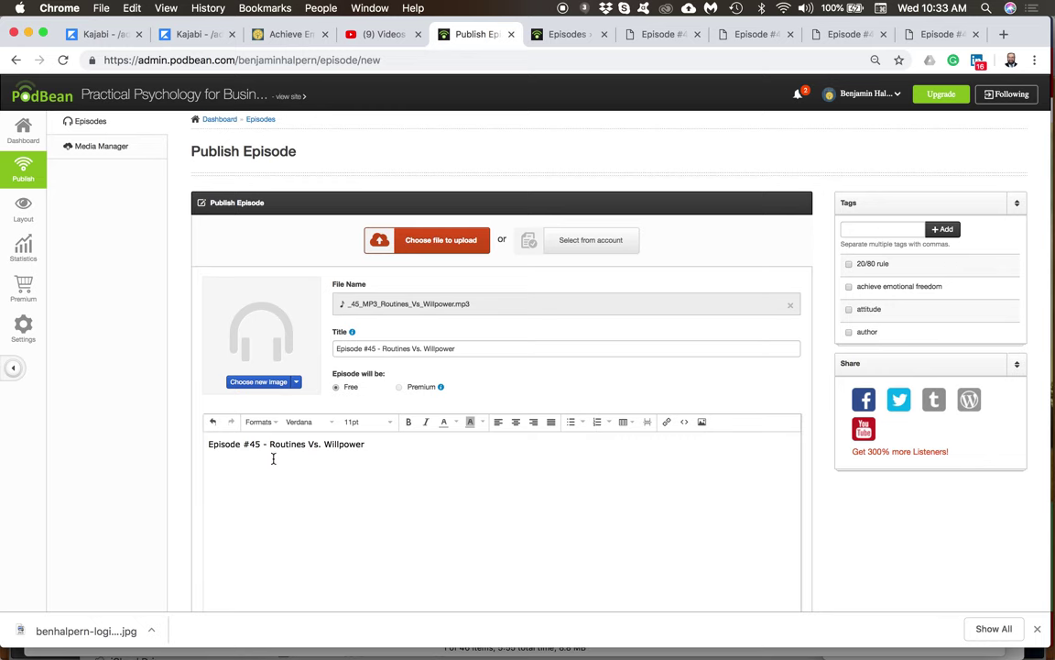
- Look over the published Episode #44 page, and start a new line under the title line in the Episode #45 description
click(661, 36)
scroll(596, 375, down, 5)
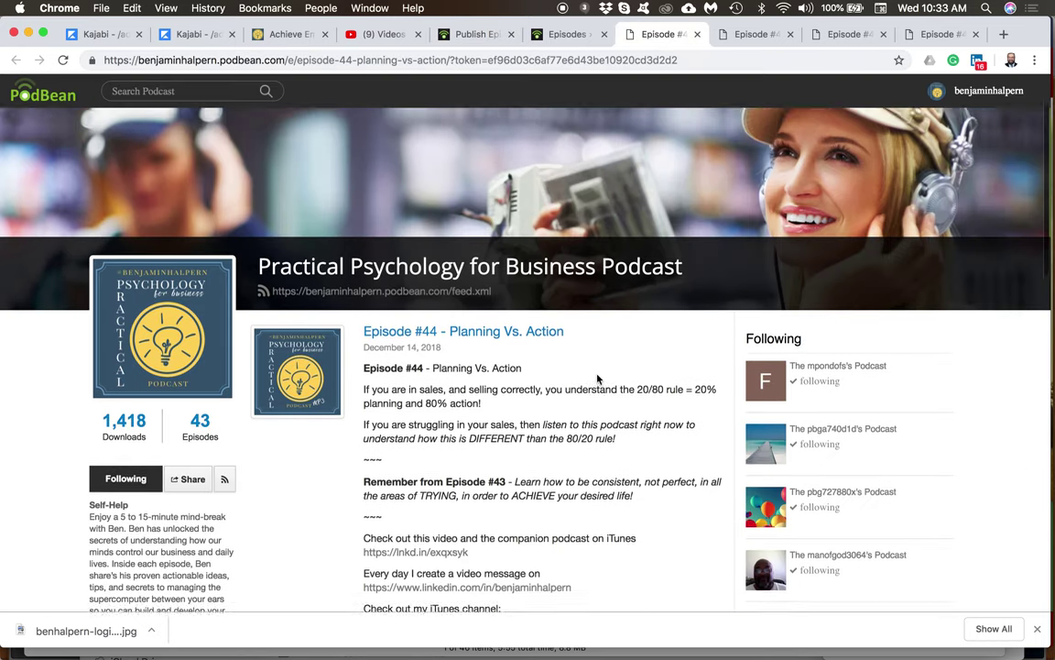
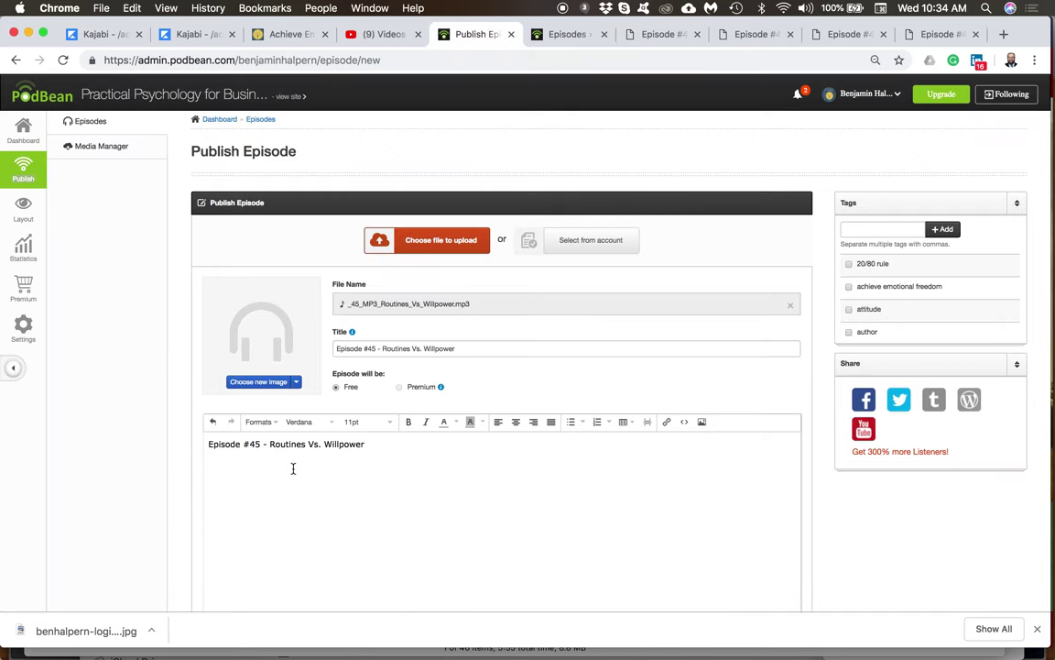
key(Return)
scroll(292, 485, down, 5)
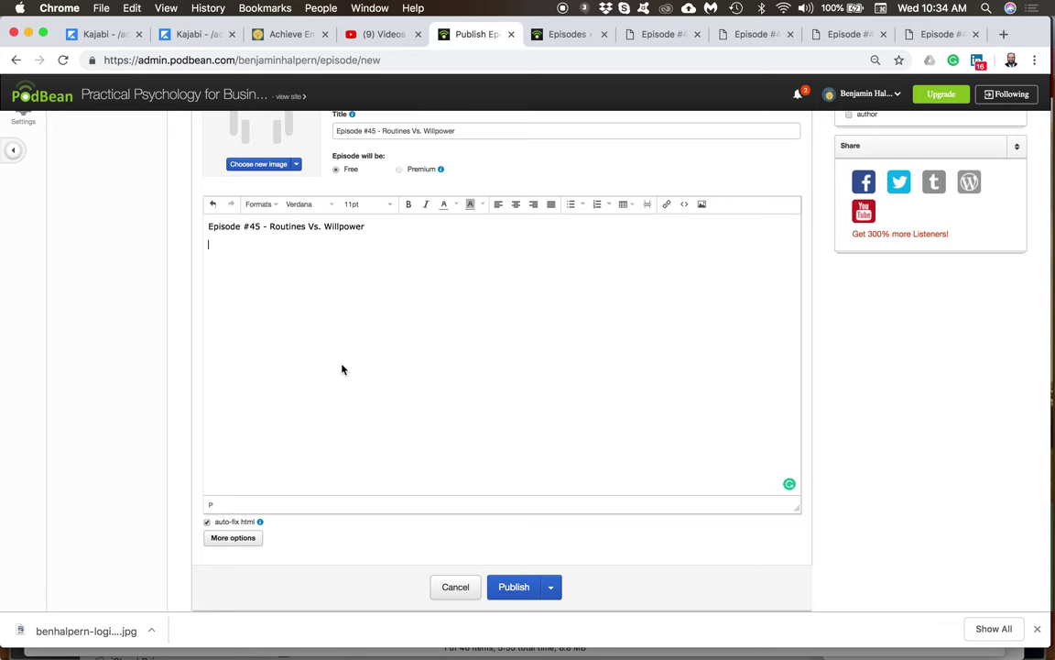
- On the Episode #44 page, copy the description from the first "~~~" divider through its closing line
click(674, 34)
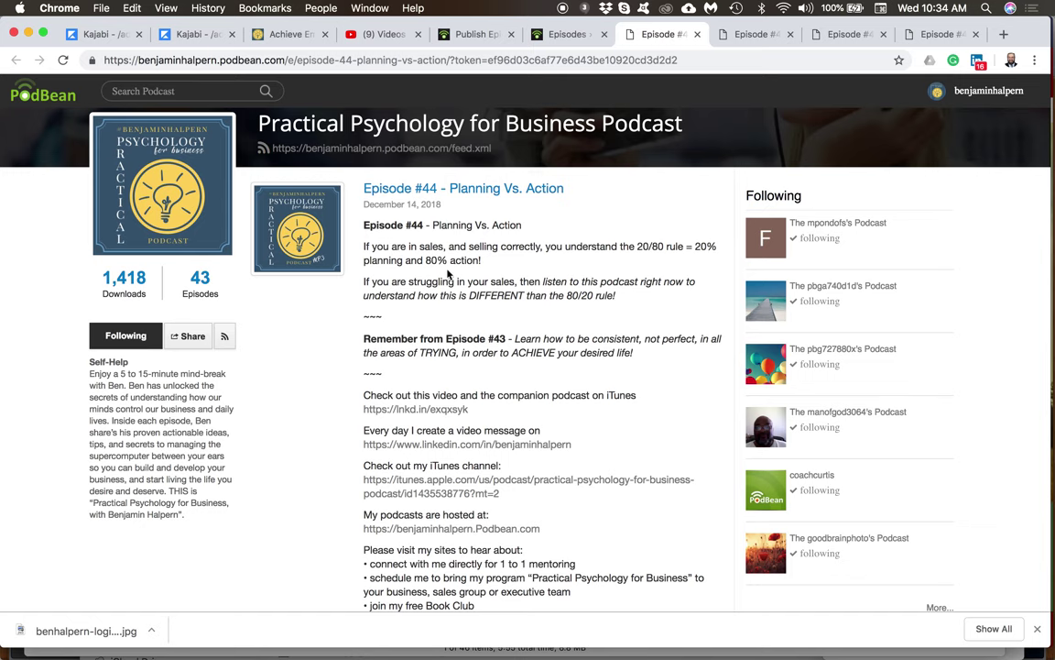
scroll(404, 238, down, 1)
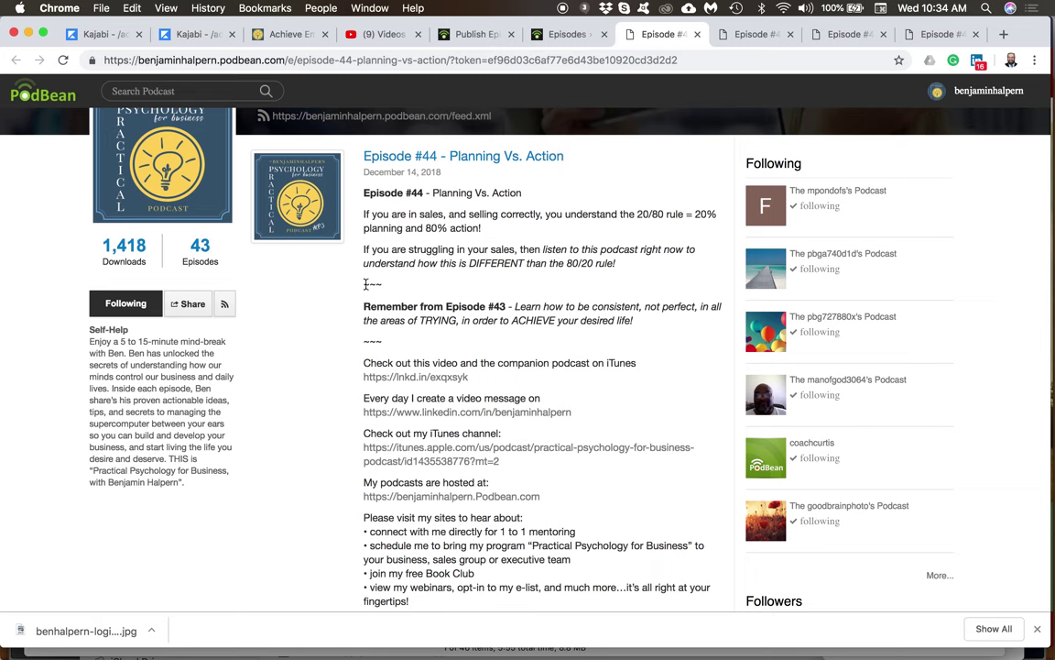
drag(364, 285, 391, 285)
drag(410, 280, 436, 381)
scroll(431, 392, down, 1)
scroll(431, 392, down, 2)
scroll(436, 379, up, 3)
click(385, 199)
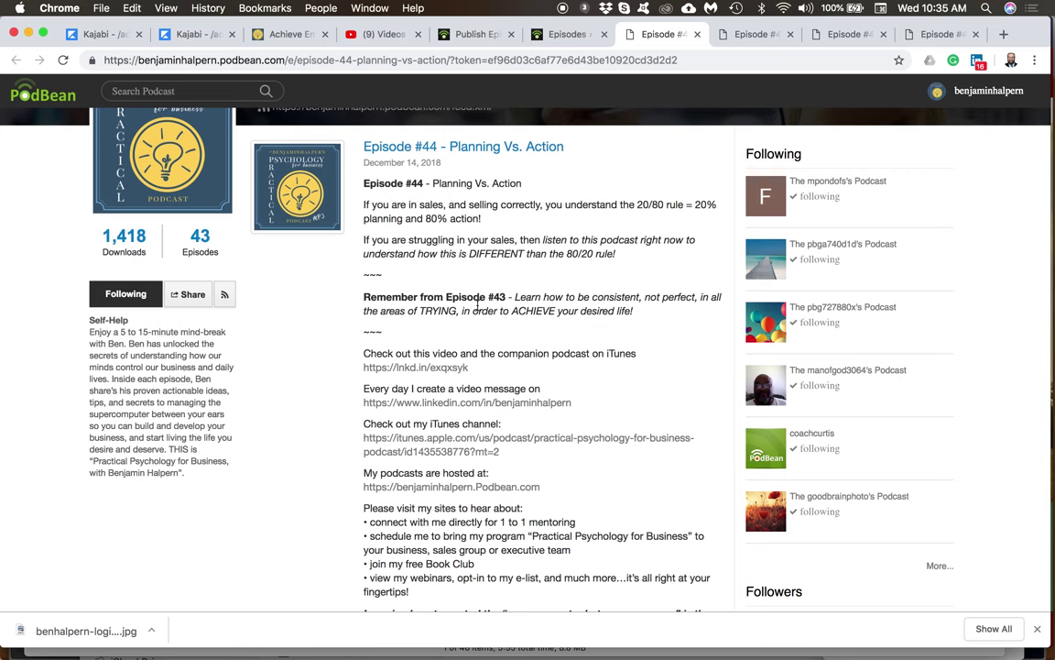
triple_click(365, 294)
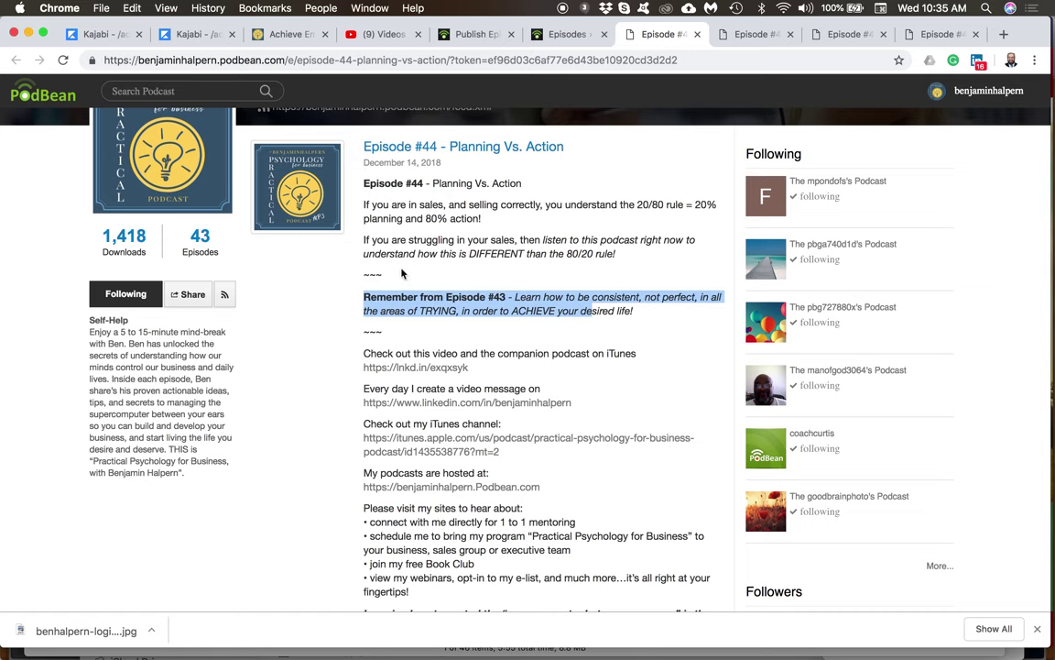
click(368, 275)
drag(365, 276, 601, 531)
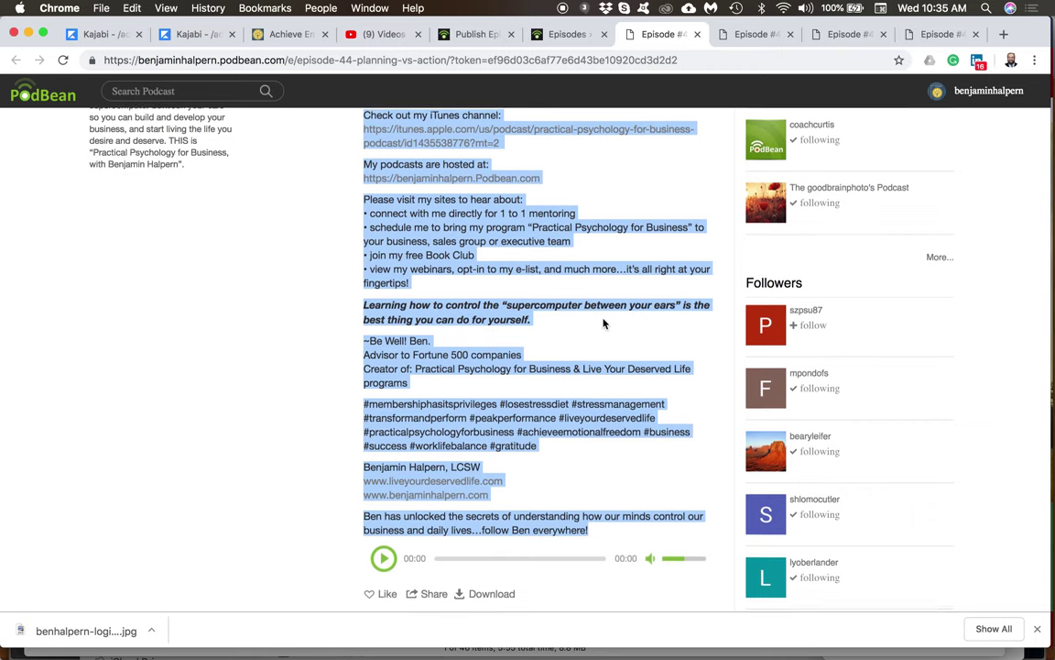
scroll(602, 321, up, 5)
- Paste the copied text below the title line of the Episode #45 description and insert a blank line above the first "~~~" divider
click(466, 34)
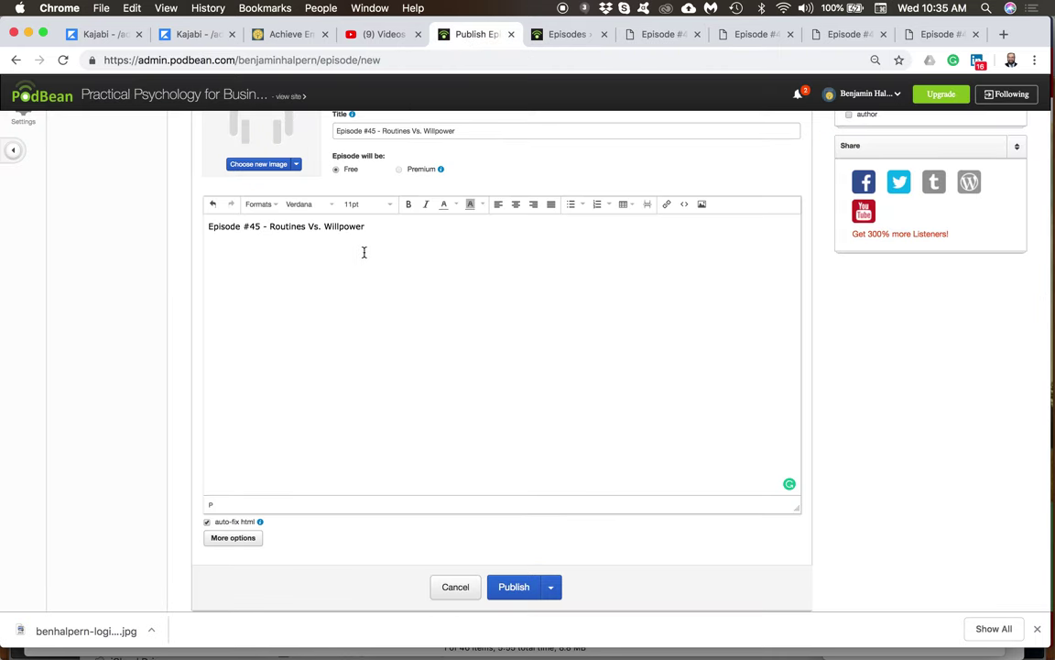
key(super+v)
scroll(269, 288, up, 10)
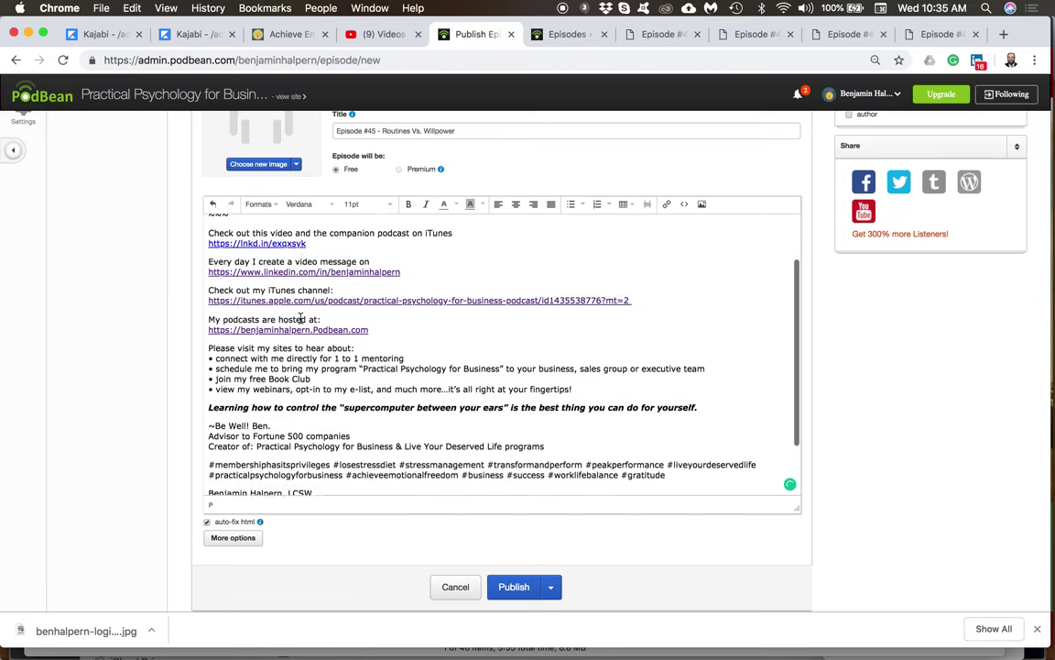
click(209, 245)
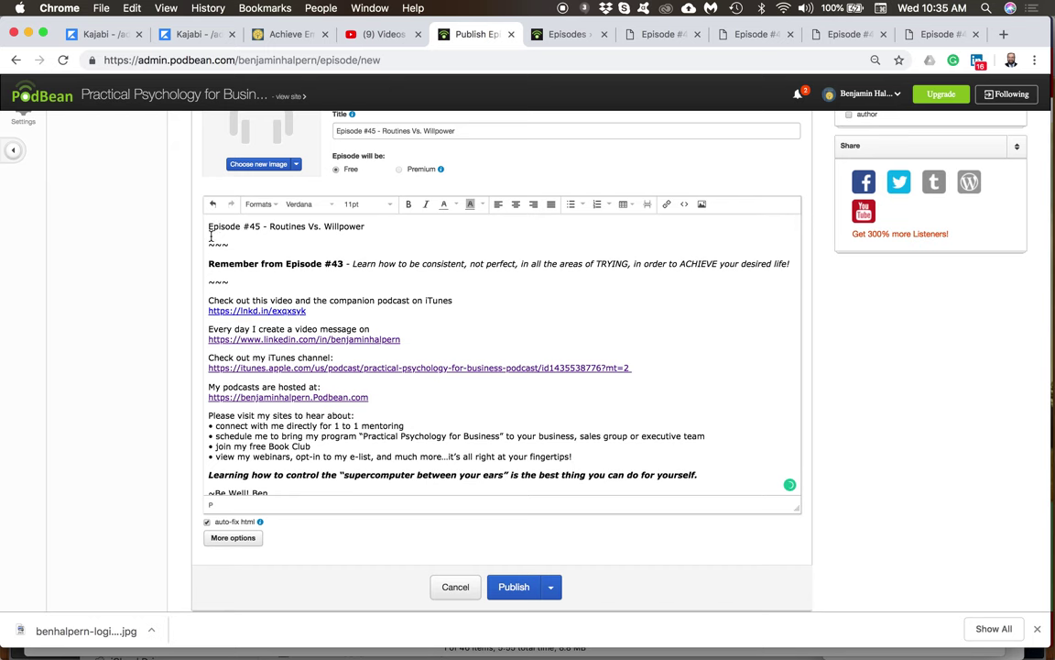
key(Return)
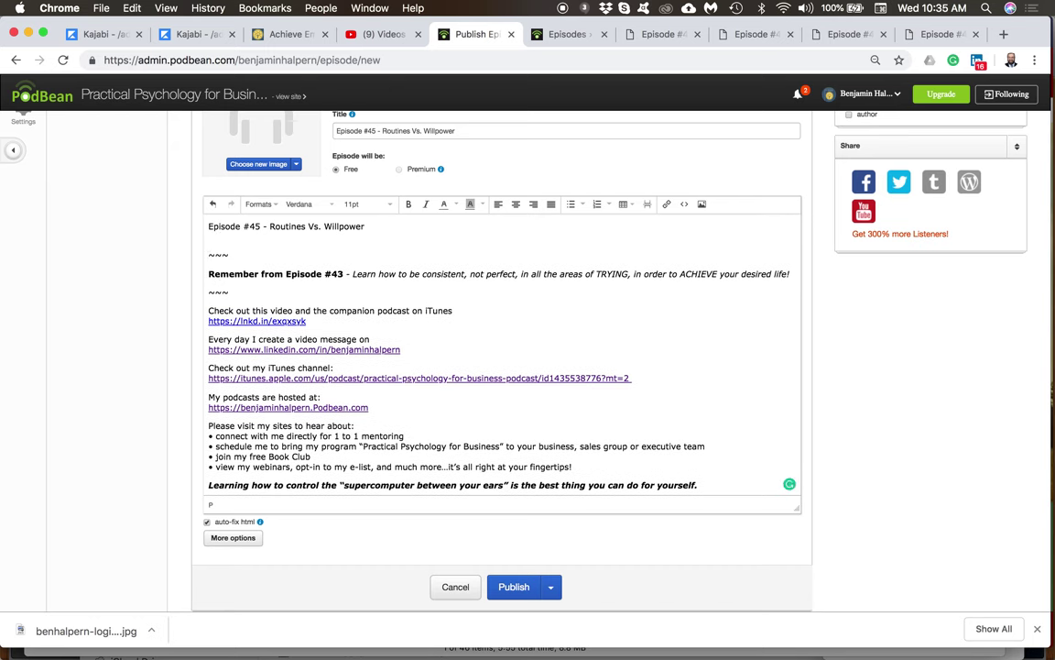
- Make "Episode #45" bold in the description's first line and change the "Remember from Episode" number to #44
drag(207, 226, 261, 230)
click(408, 203)
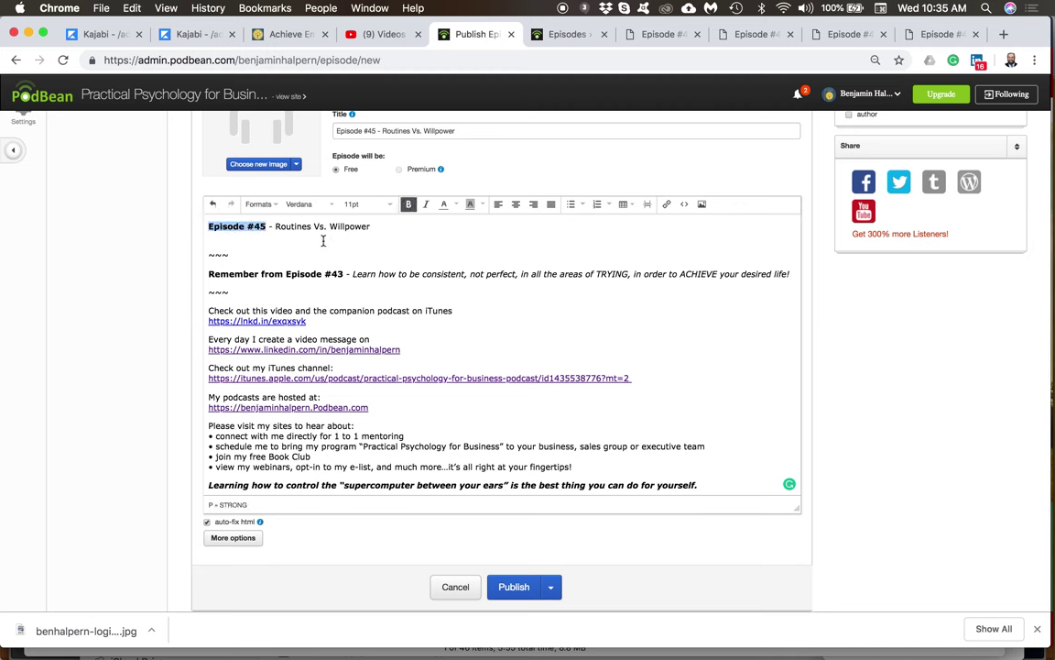
click(248, 241)
click(342, 273)
key(BackSpace)
text(4)
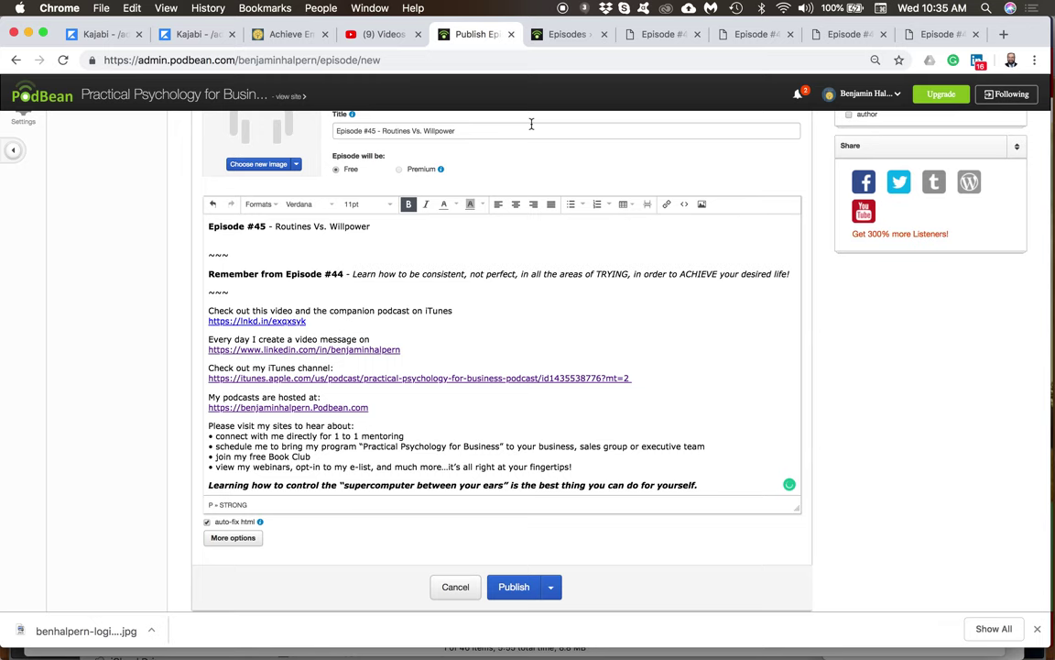
- From the Episode #44 page, copy "Planning Vs. Action" together with the sentence about the 20/80 rule below it
click(652, 35)
click(435, 259)
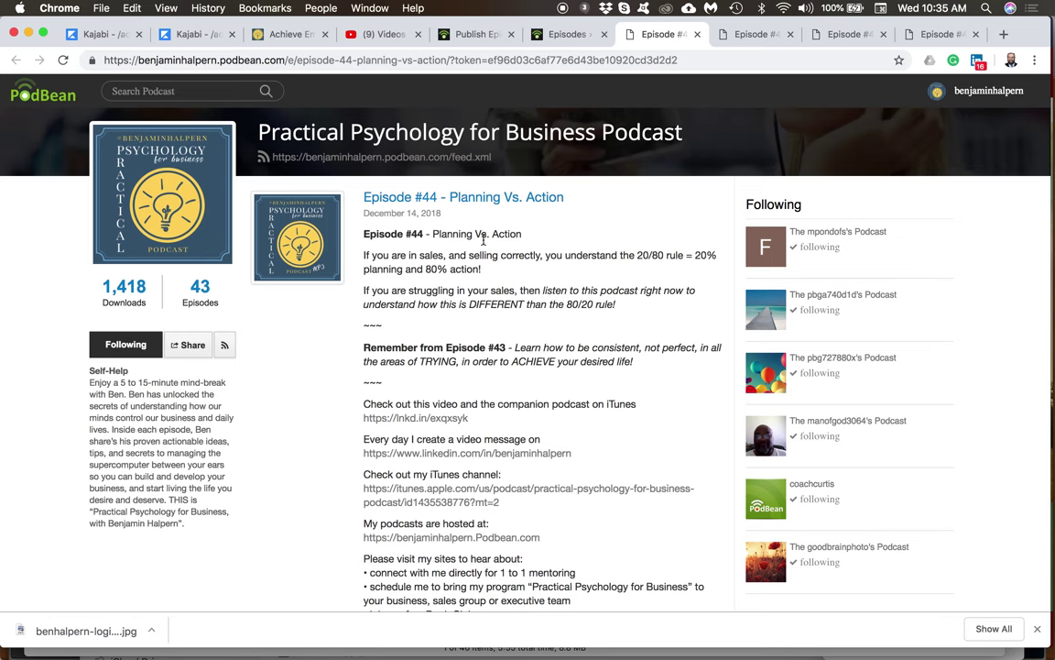
click(364, 291)
drag(364, 290, 623, 313)
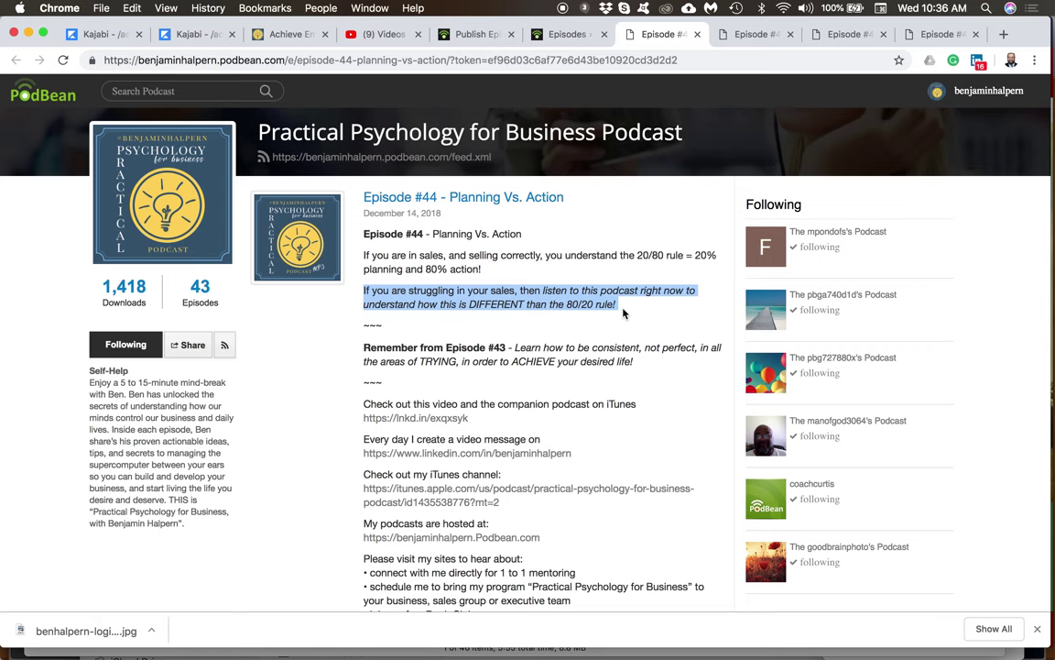
click(367, 290)
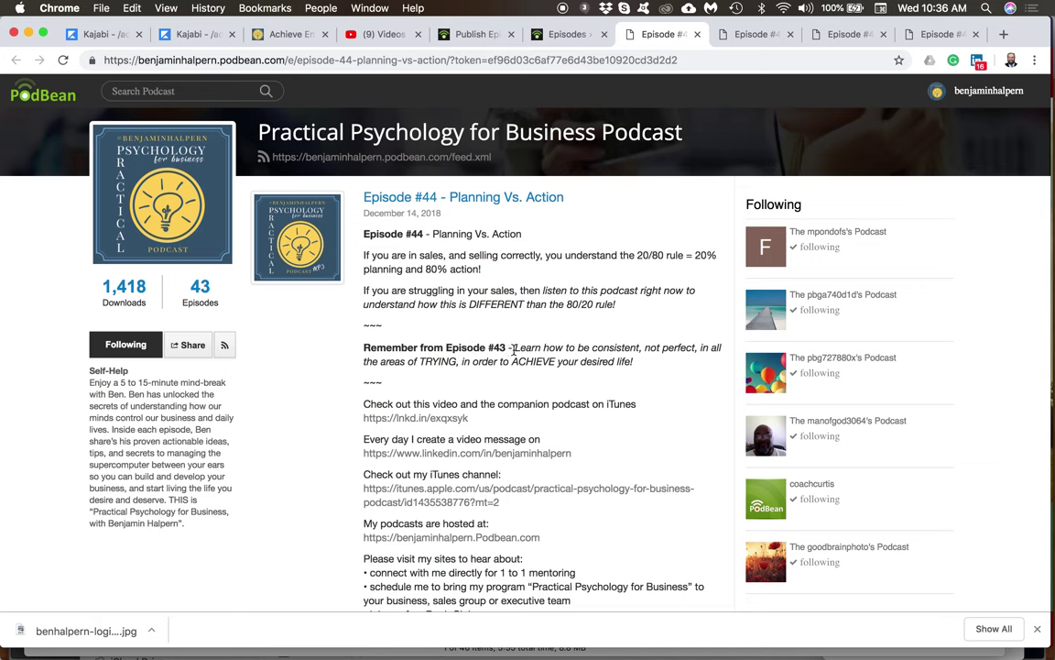
drag(513, 349, 639, 363)
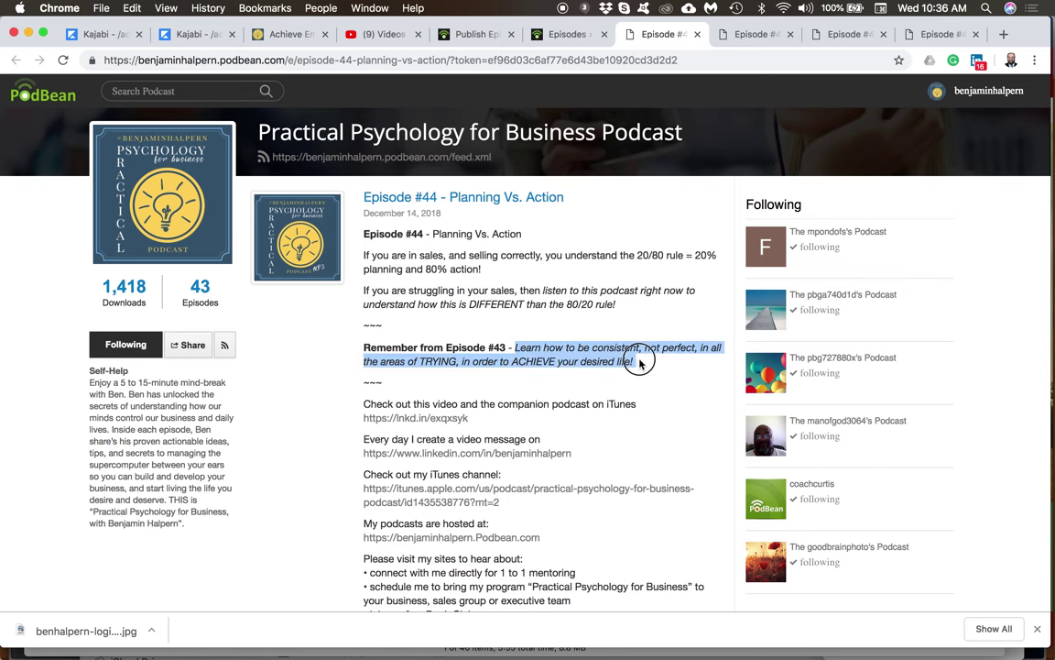
drag(364, 292, 650, 309)
click(363, 258)
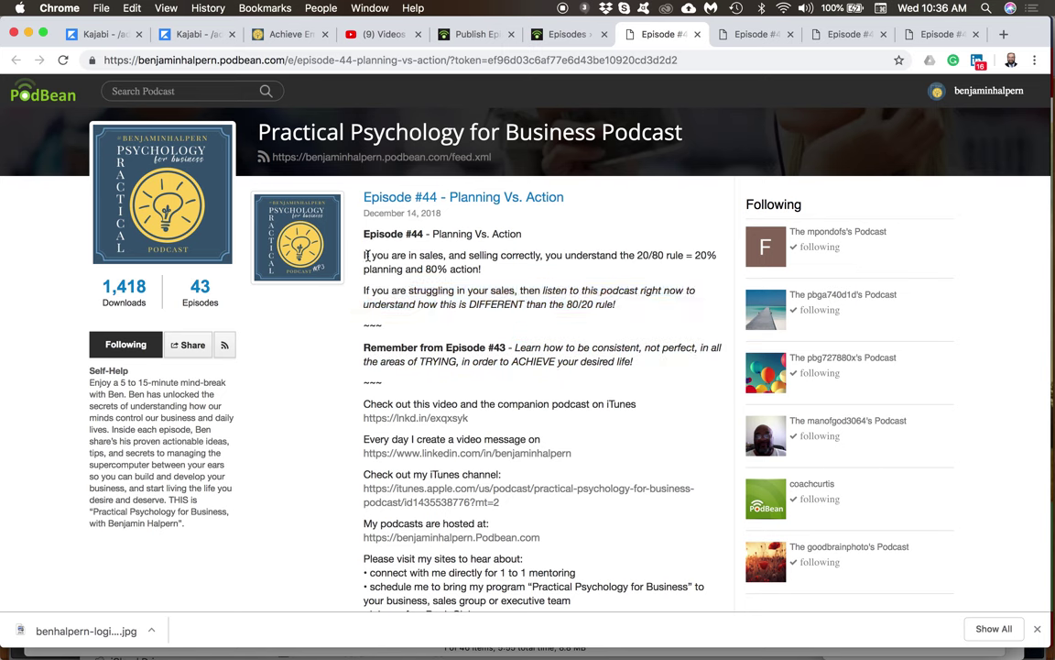
drag(361, 260, 488, 272)
click(363, 260)
click(432, 234)
drag(432, 234, 485, 268)
key(super+c)
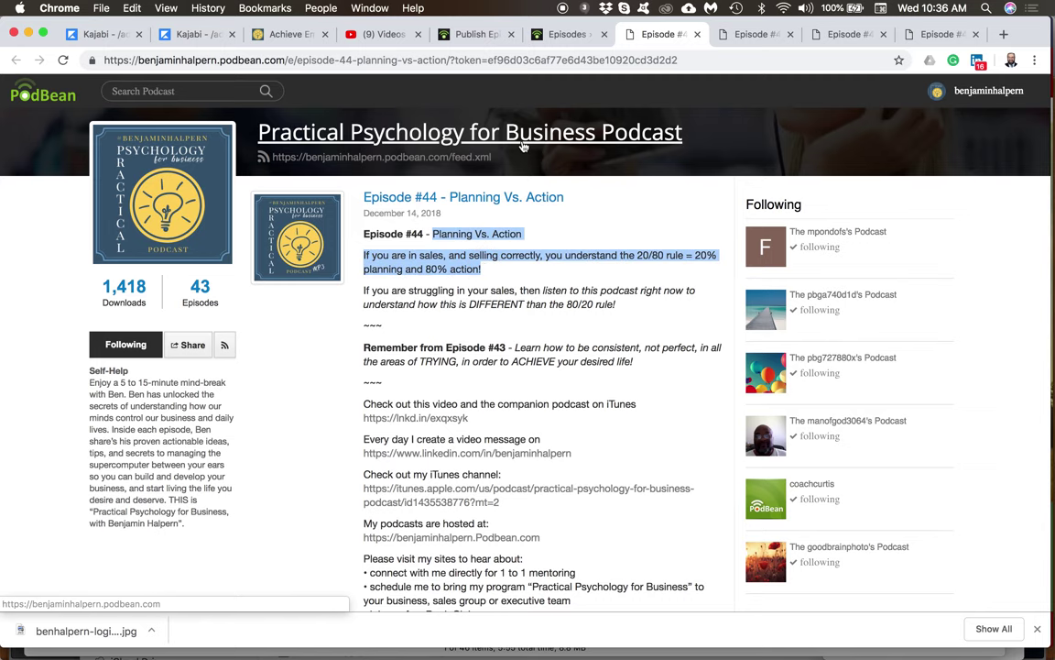
- In the Episode #45 description, replace the italic "Learn how to be consistent" reminder sentence with the copied Episode #44 text
click(473, 35)
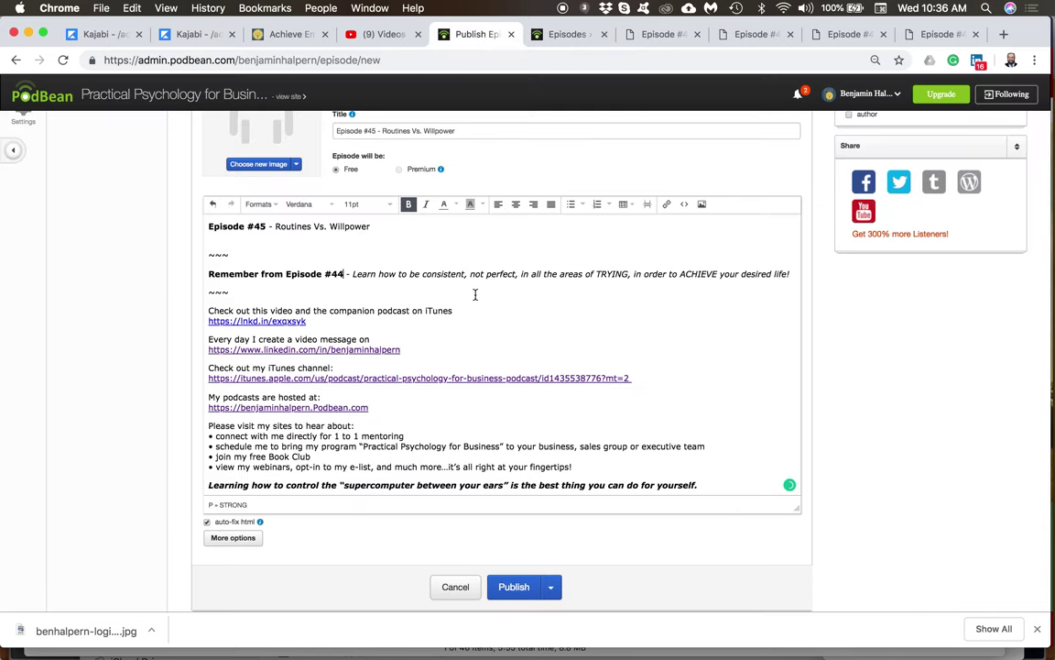
drag(353, 275, 793, 273)
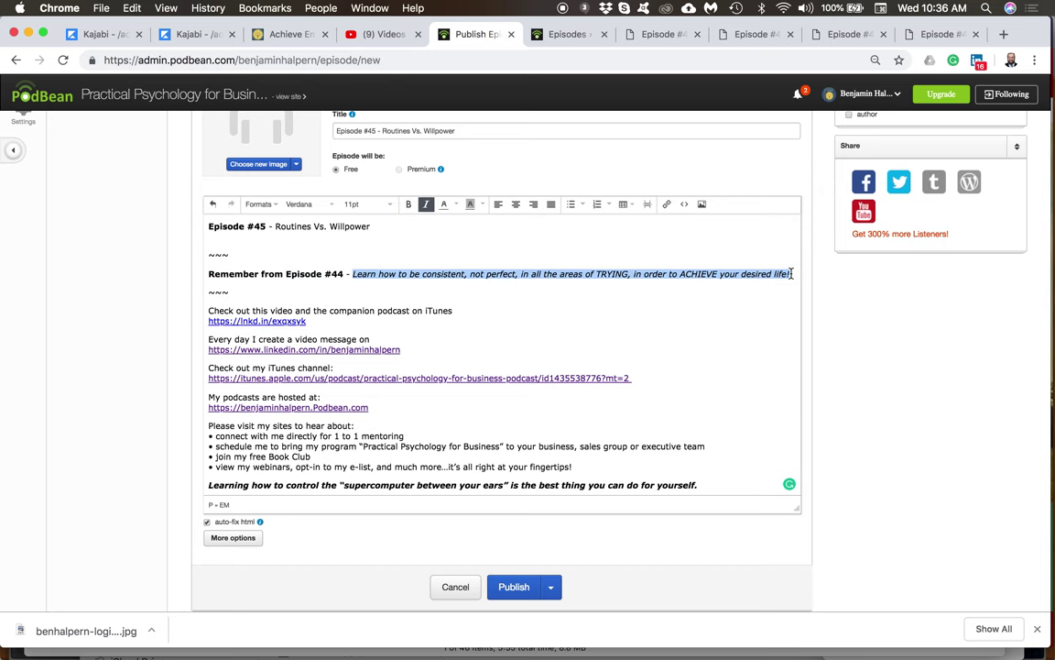
key(super+v)
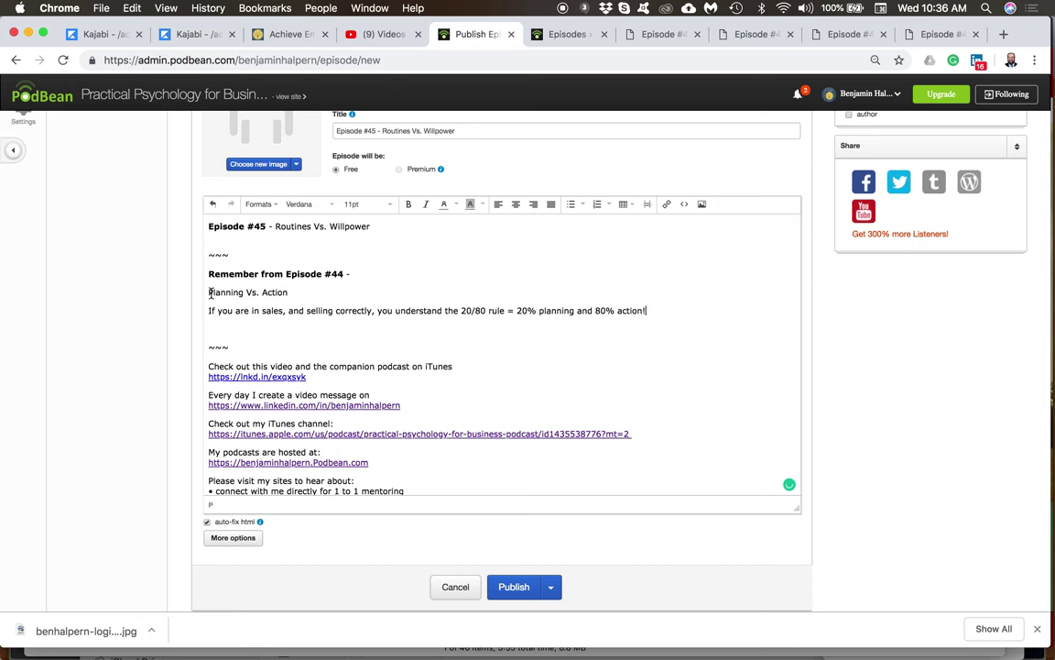
key(super+z)
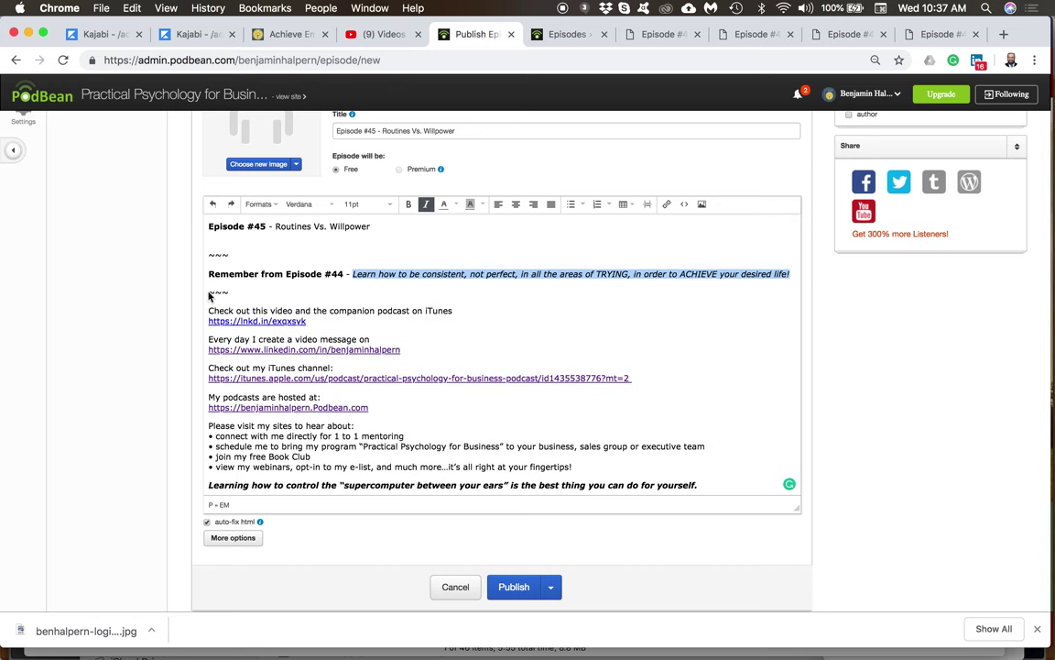
key(super+v)
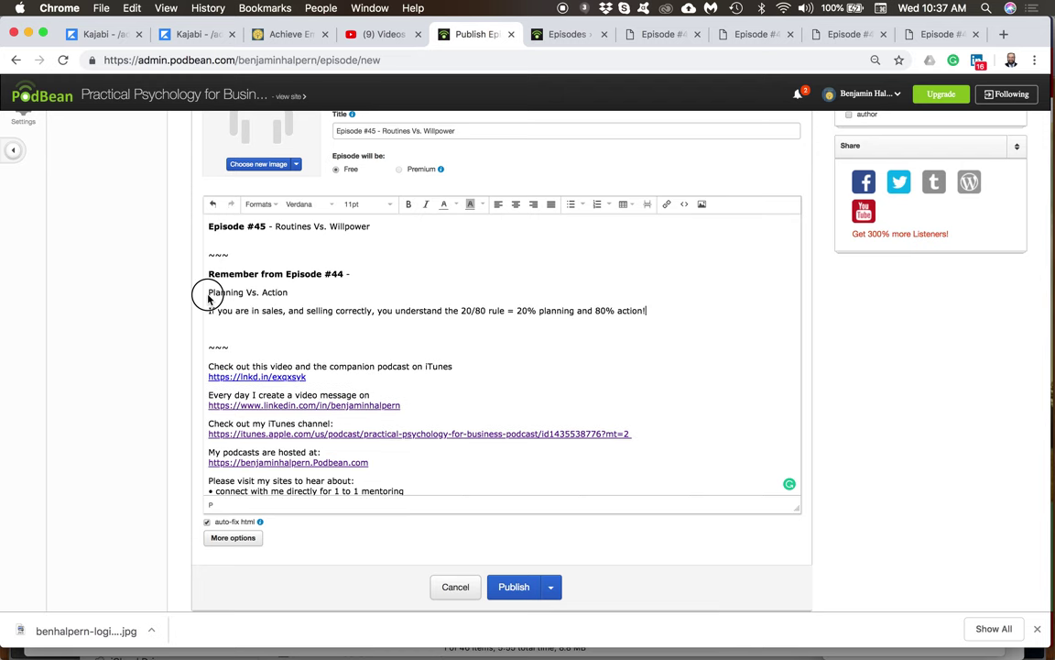
- Join the pasted lines onto the "Remember from Episode #44" line, separating "Planning Vs. Action" from the 20/80 sentence with a hyphen
click(208, 293)
key(BackSpace)
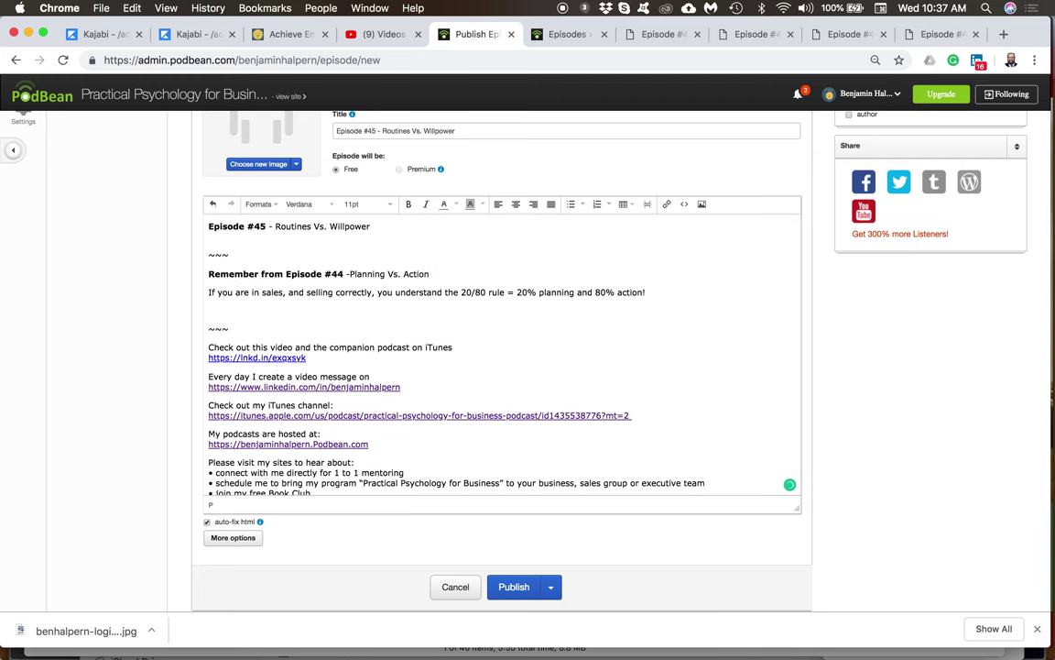
click(208, 292)
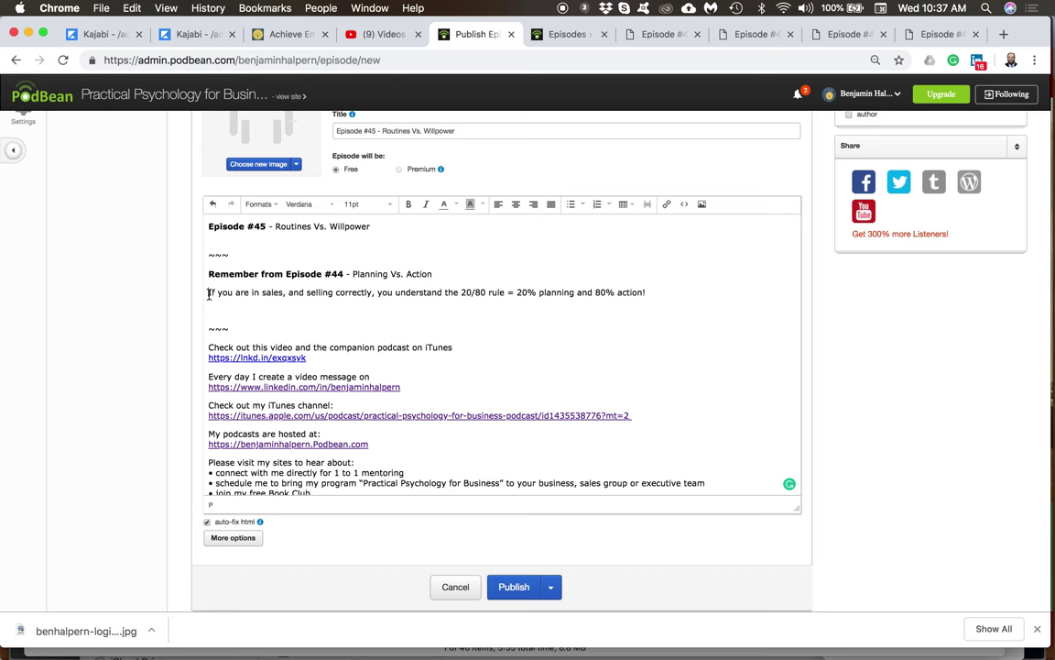
key(BackSpace)
text(-)
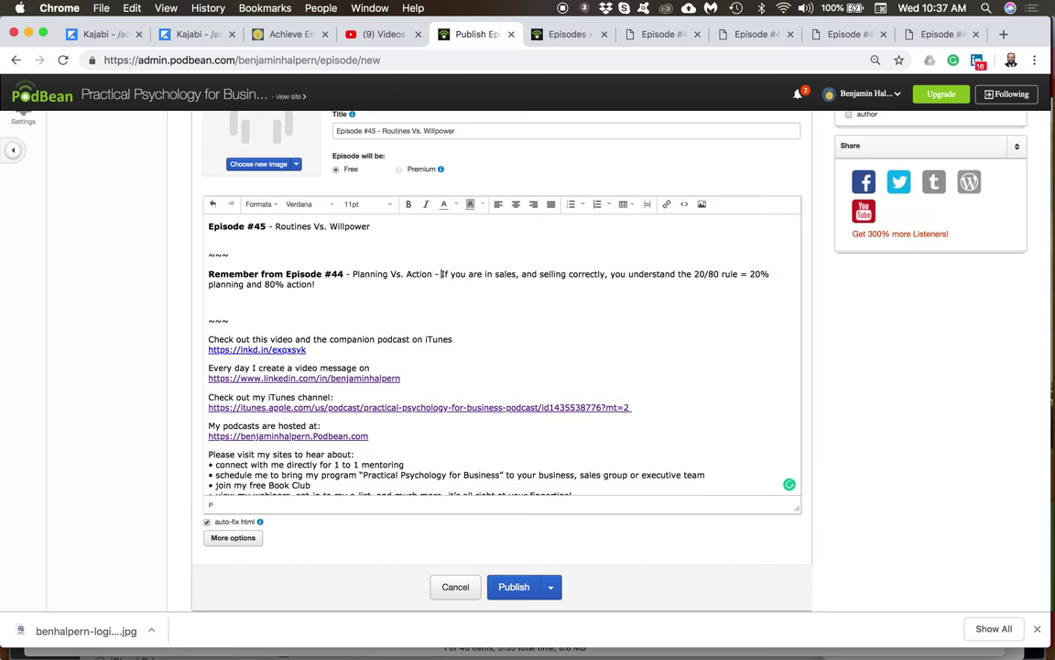
- Italicize the reminder text after "Remember from Episode #44 -" and delete the blank line above the following "~~~" divider
click(354, 275)
key(shift+alt+Down)
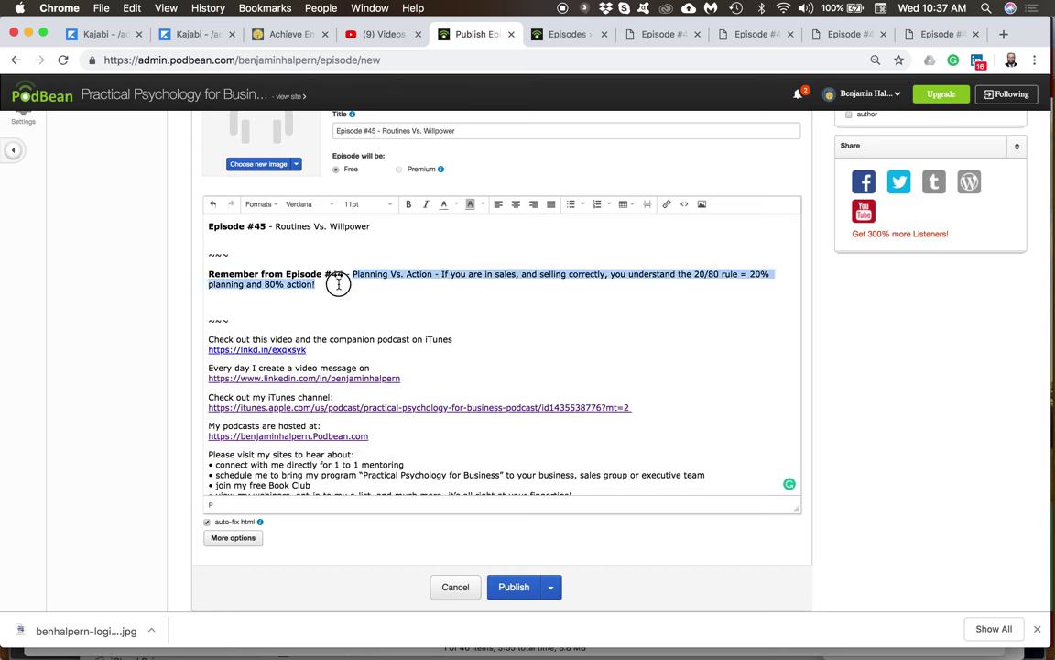
click(426, 204)
click(406, 275)
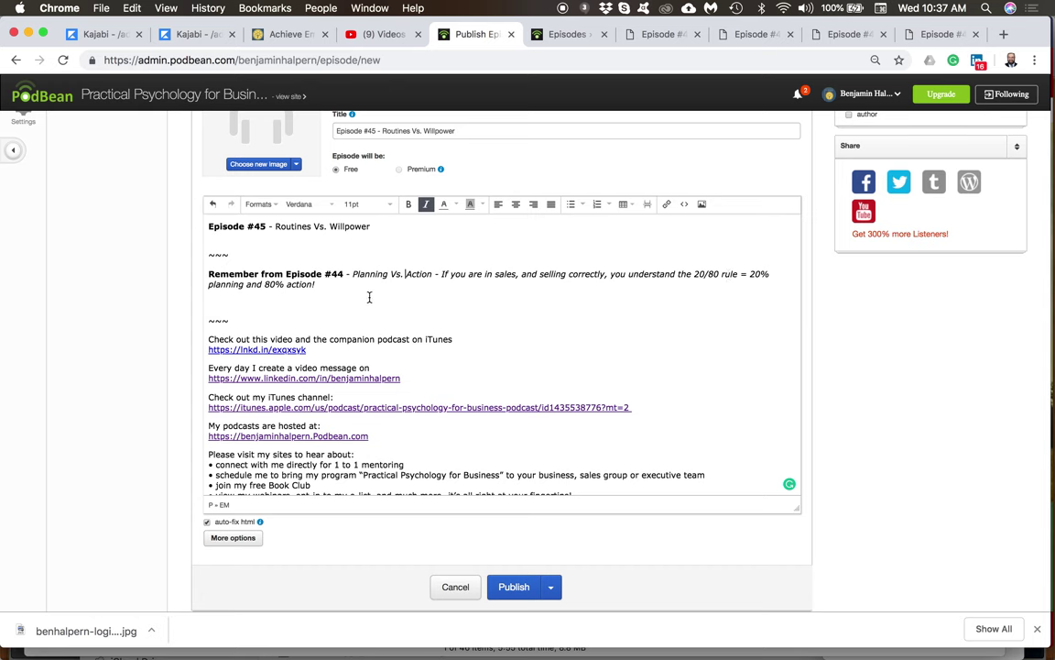
click(222, 299)
key(BackSpace)
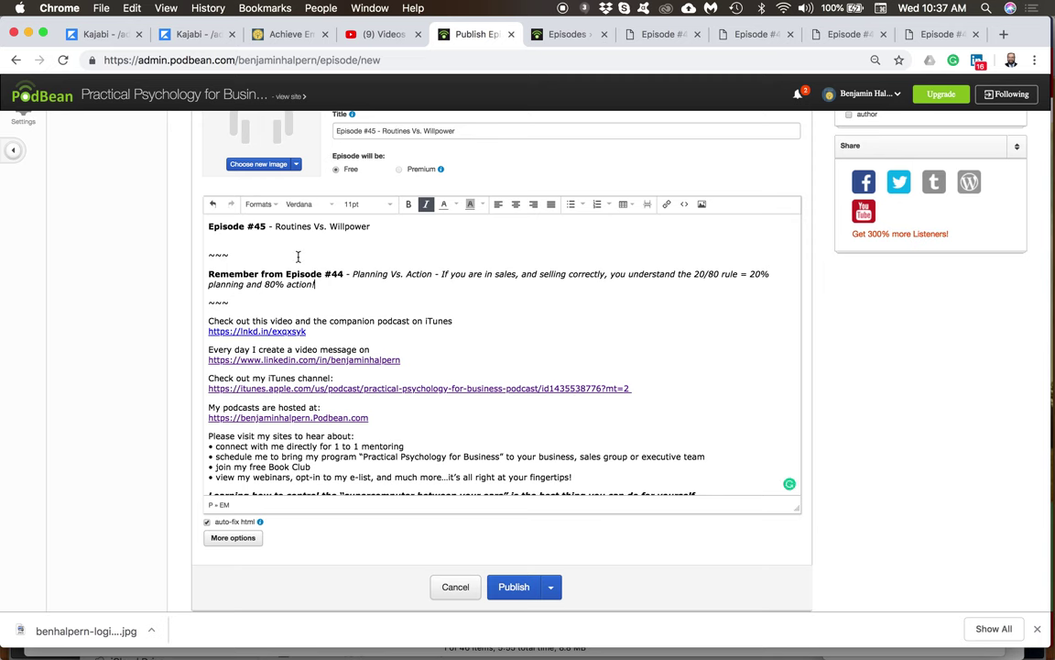
- Add the line "...listen now!" beneath the Episode #45 title line, followed by a new line, and review the full description
click(234, 237)
text(...listen now!)
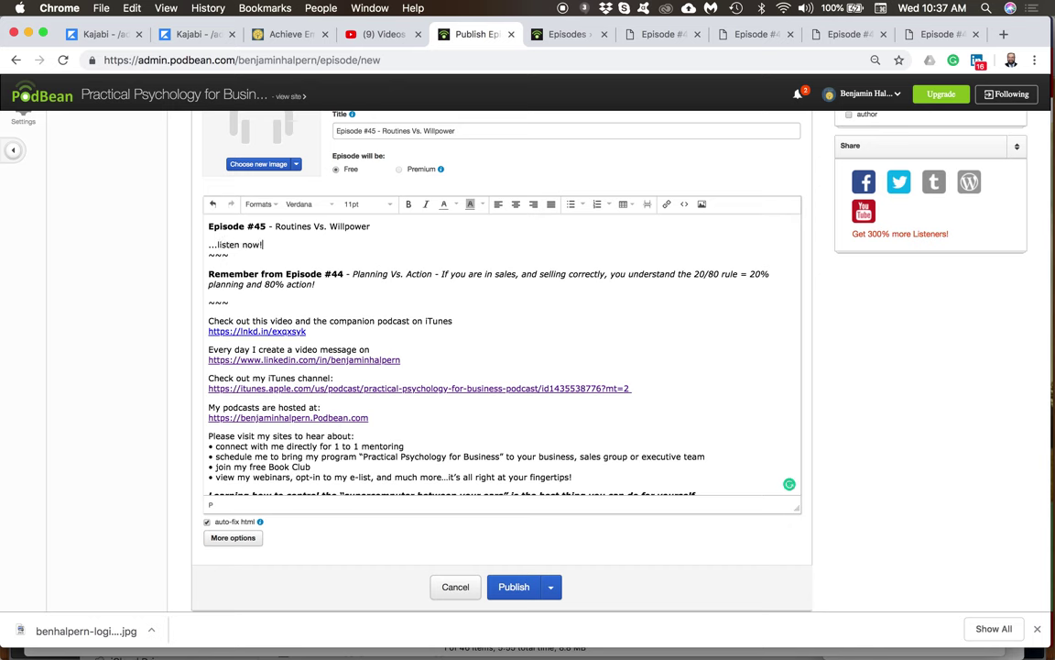
key(Return)
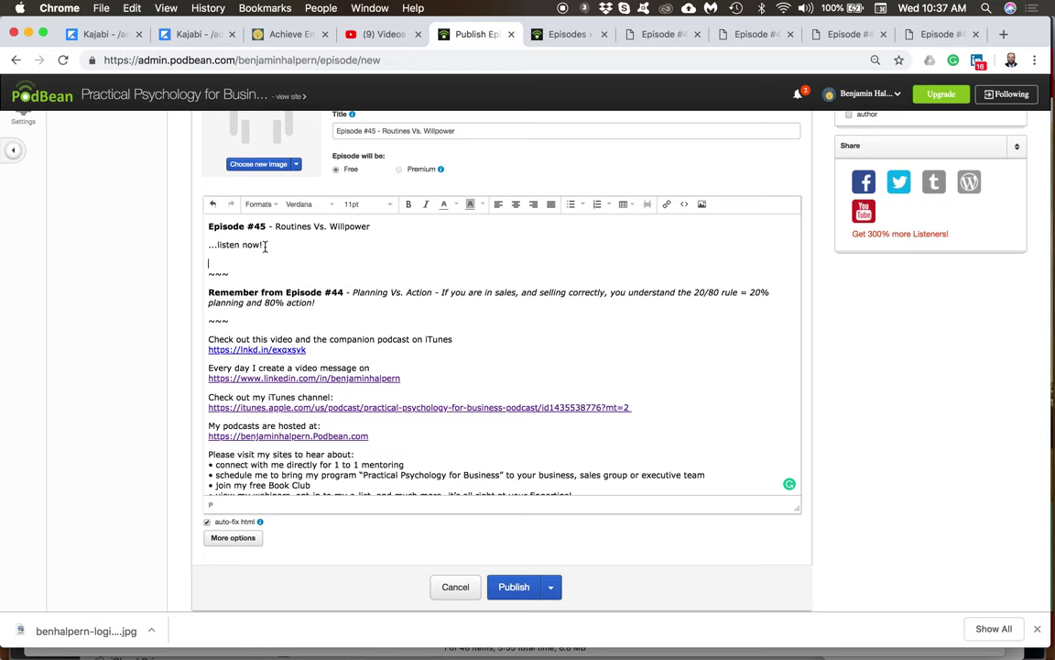
scroll(325, 448, down, 5)
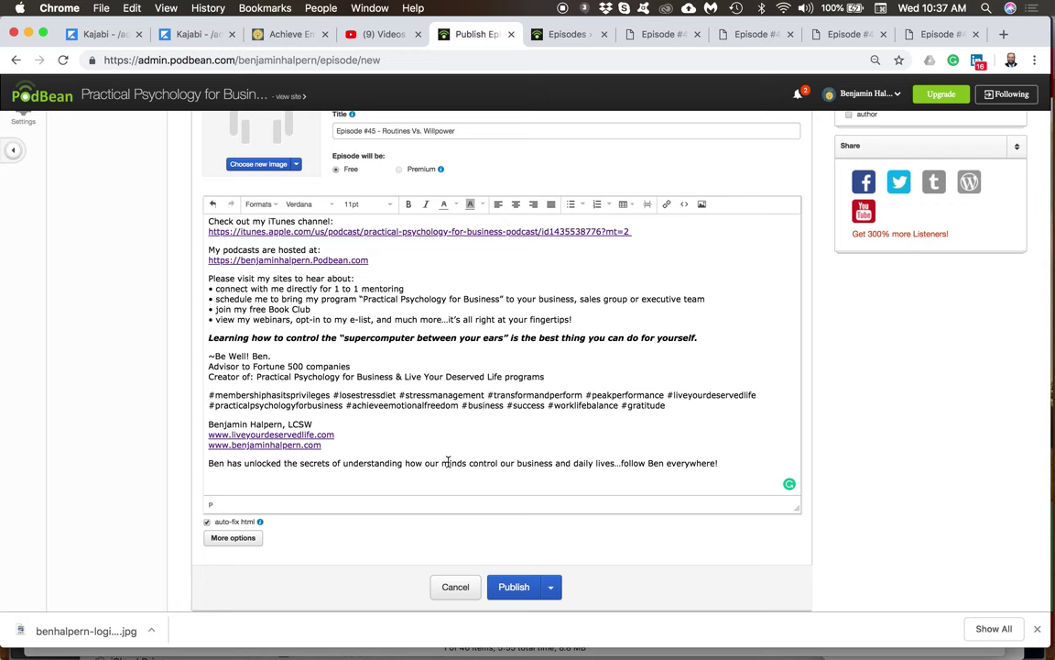
scroll(447, 461, up, 5)
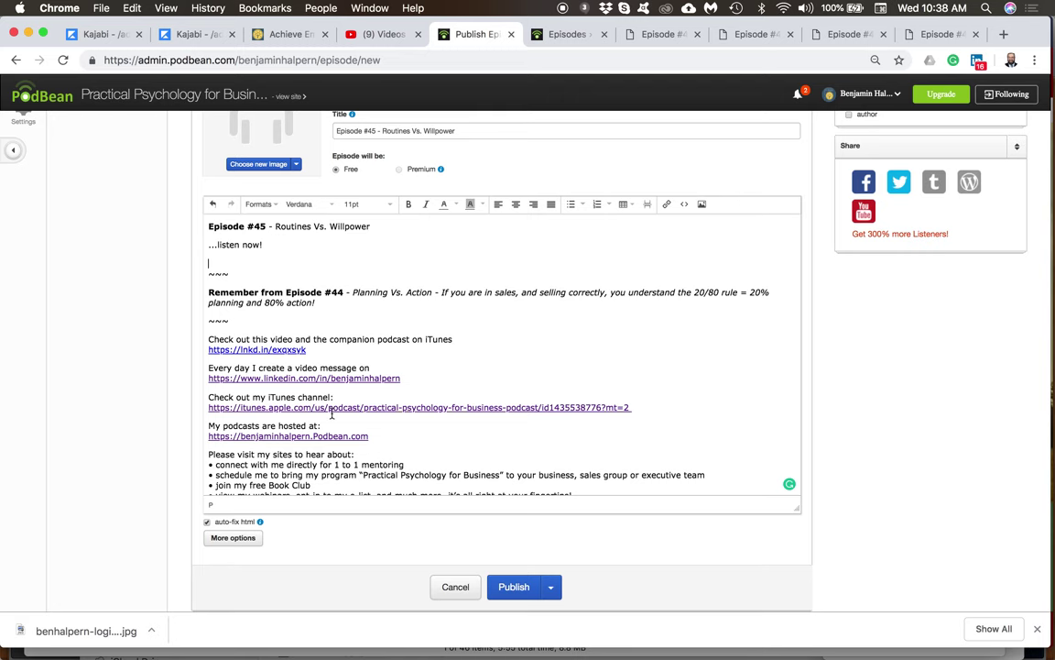
- Set the episode image to the PracticalPsychologyForBusiness MP3 podcast logo and compare it with the image on the Episode #44 page
scroll(332, 414, down, 3)
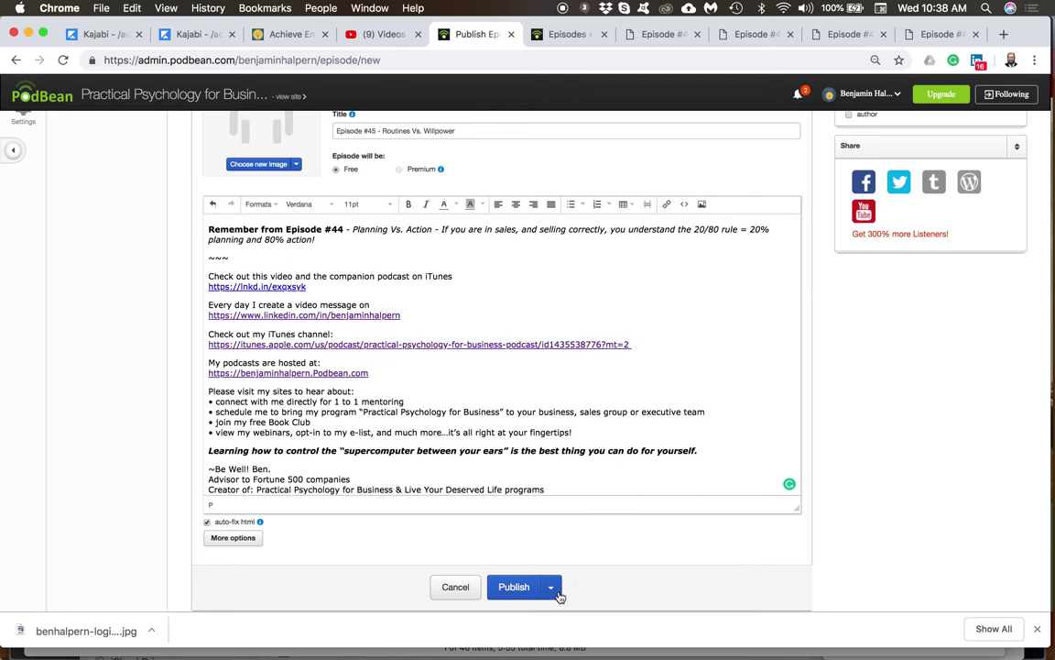
scroll(523, 388, up, 3)
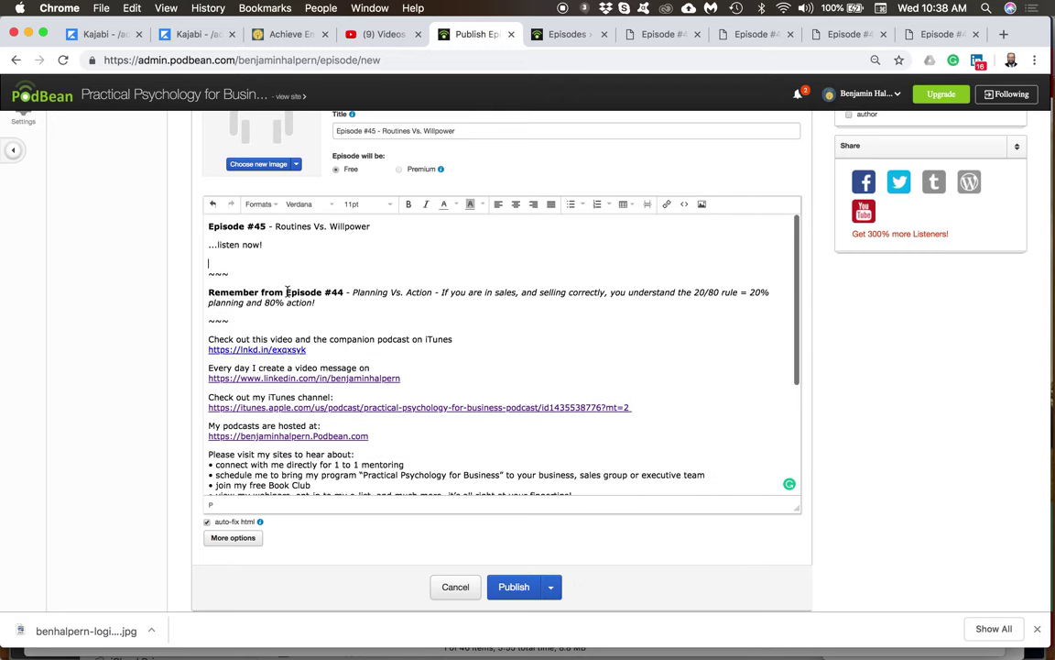
click(296, 164)
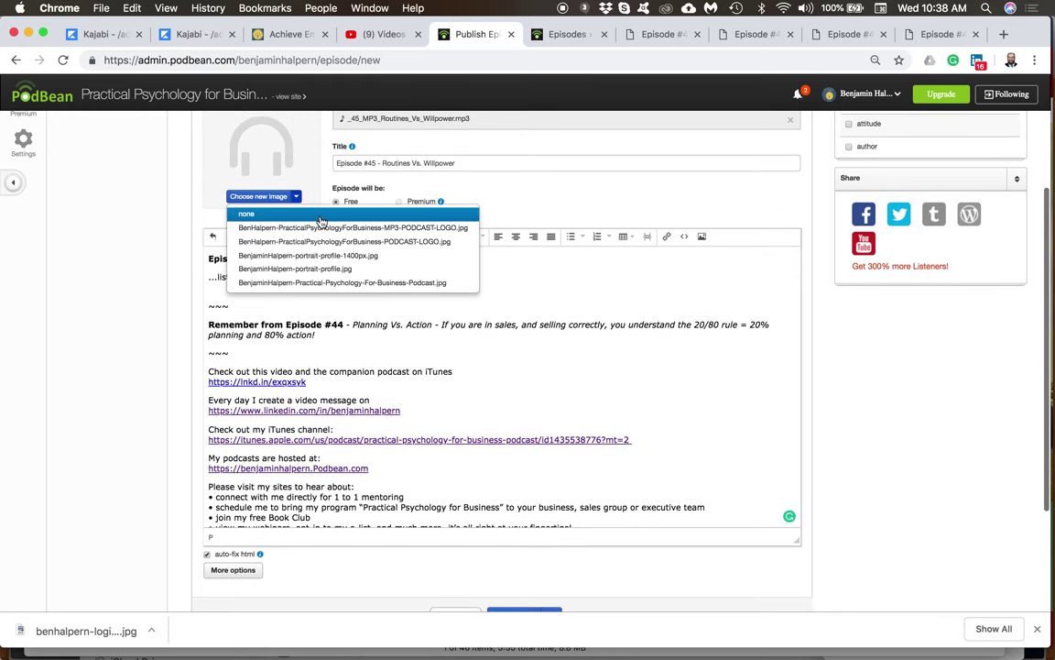
click(348, 227)
scroll(591, 274, up, 3)
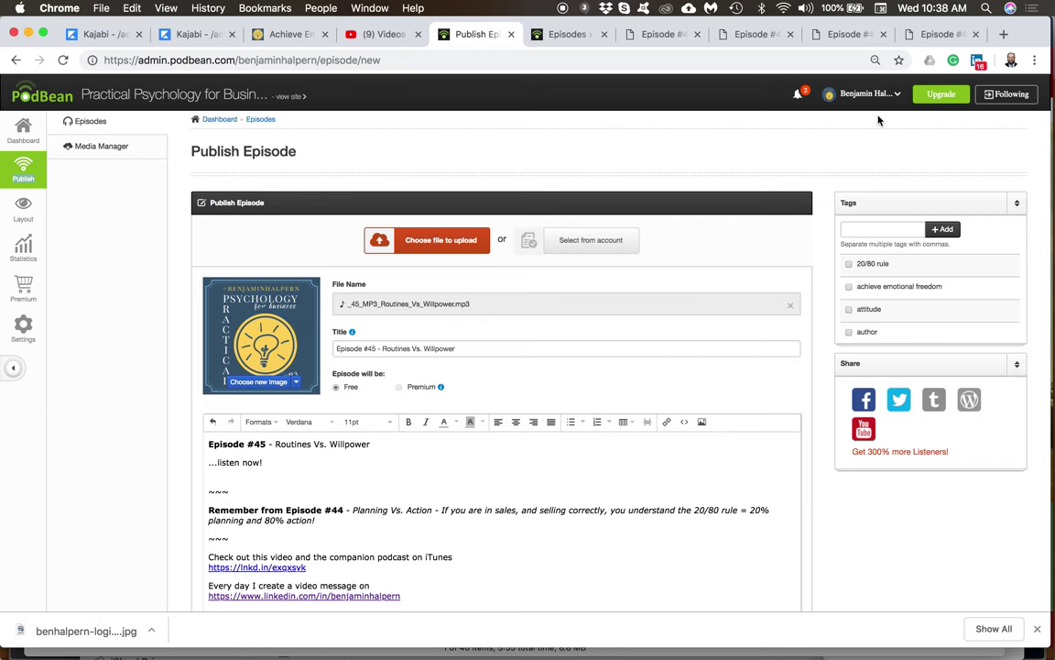
click(561, 35)
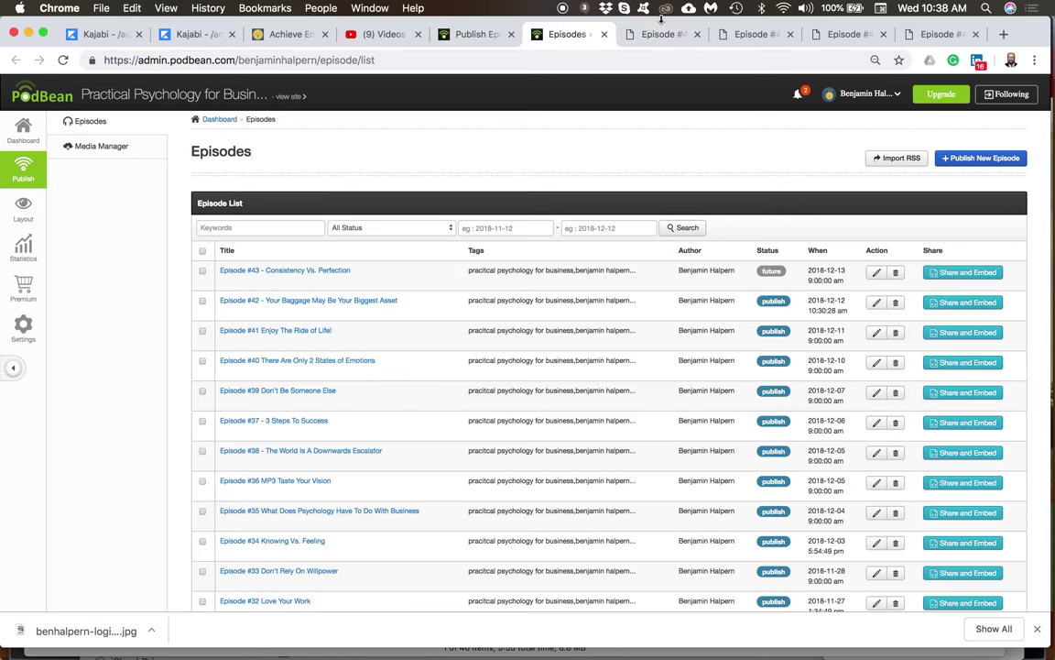
click(661, 35)
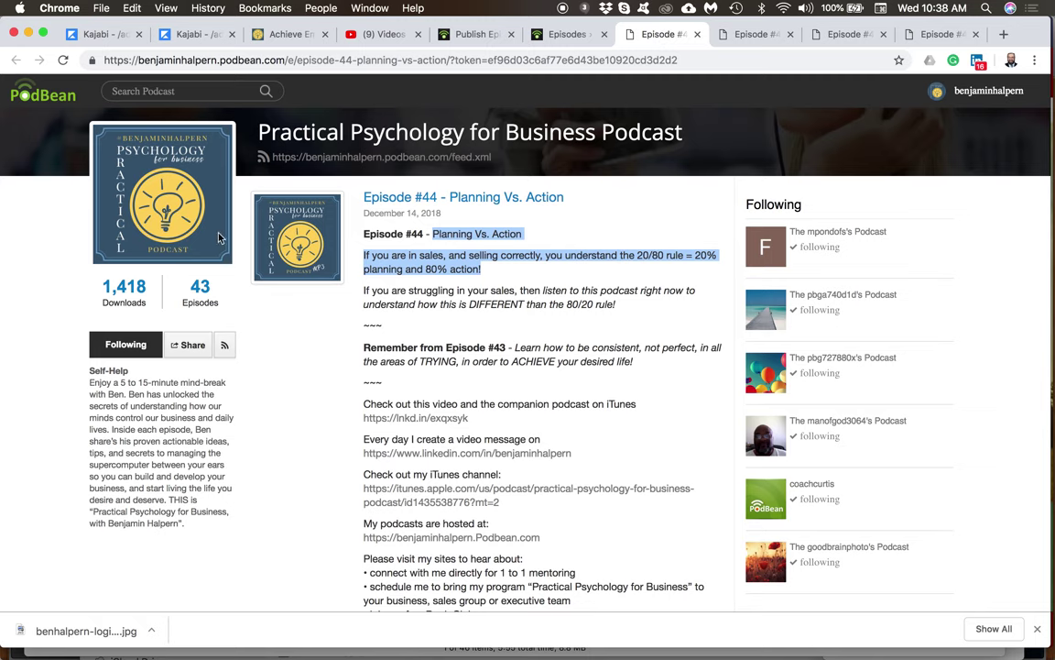
click(476, 35)
scroll(426, 443, down, 3)
scroll(426, 443, up, 3)
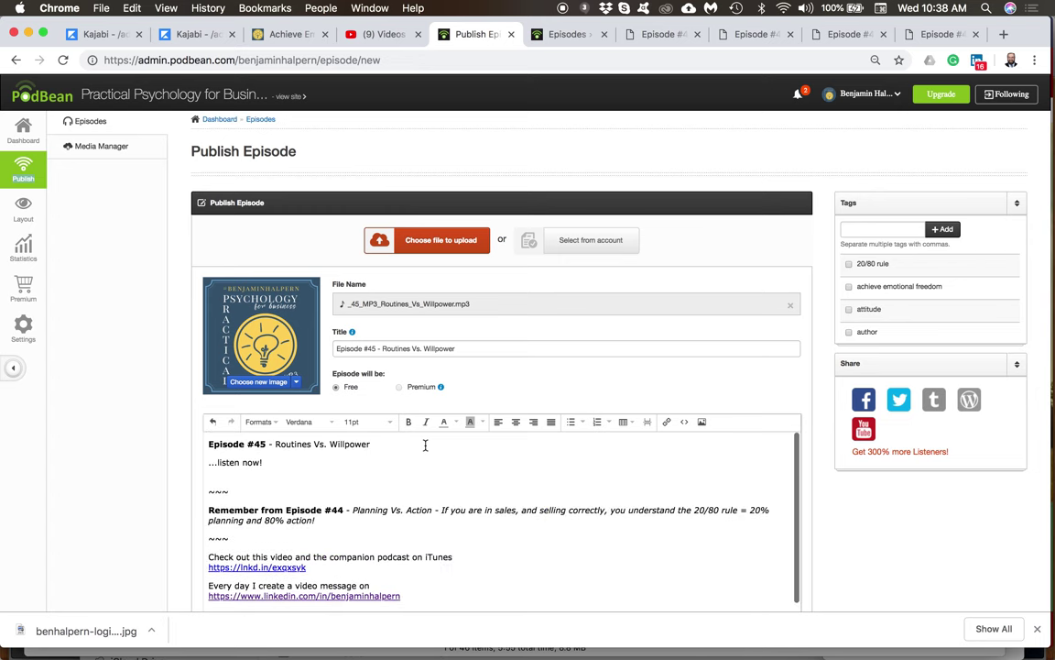
- Switch the Episode #45 publishing option from immediate publishing to publishing on a set date
scroll(79, 424, down, 5)
scroll(79, 423, down, 1)
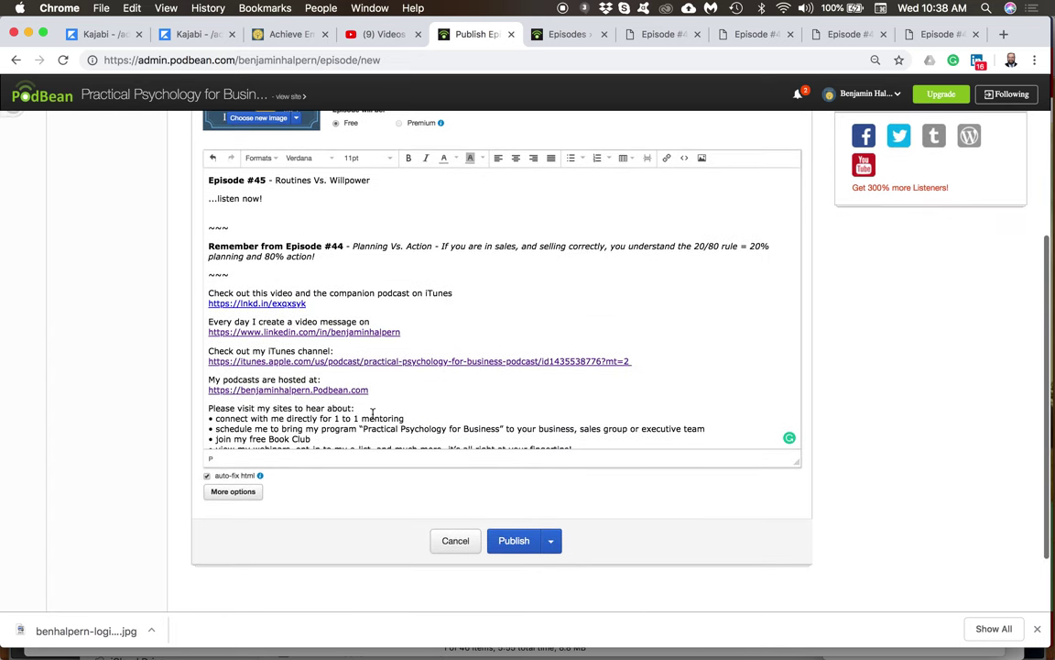
click(552, 547)
scroll(554, 554, down, 2)
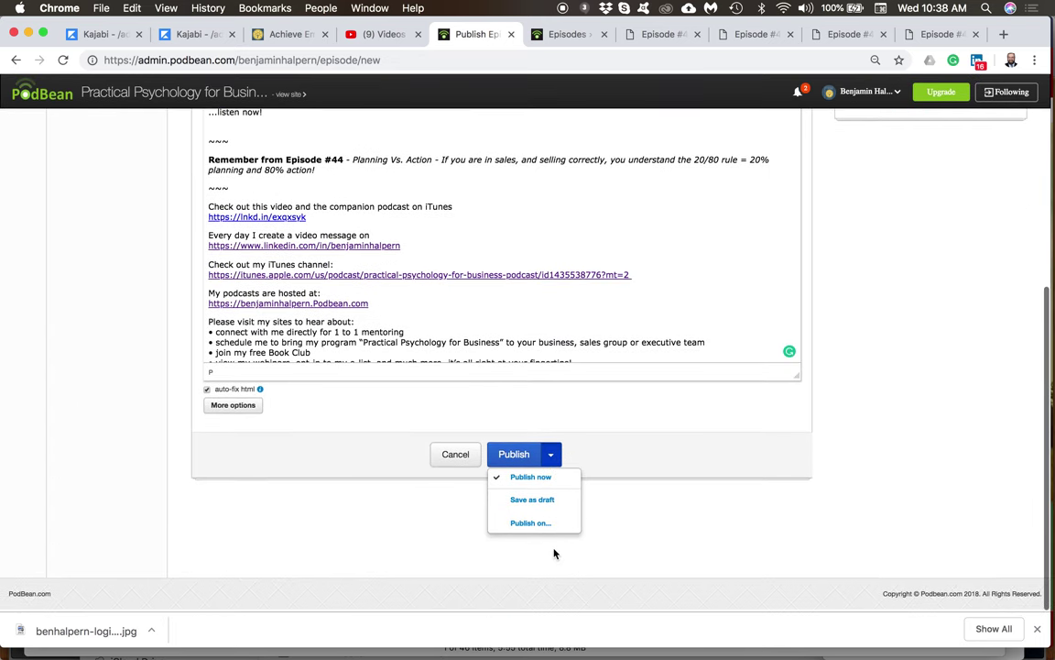
click(544, 527)
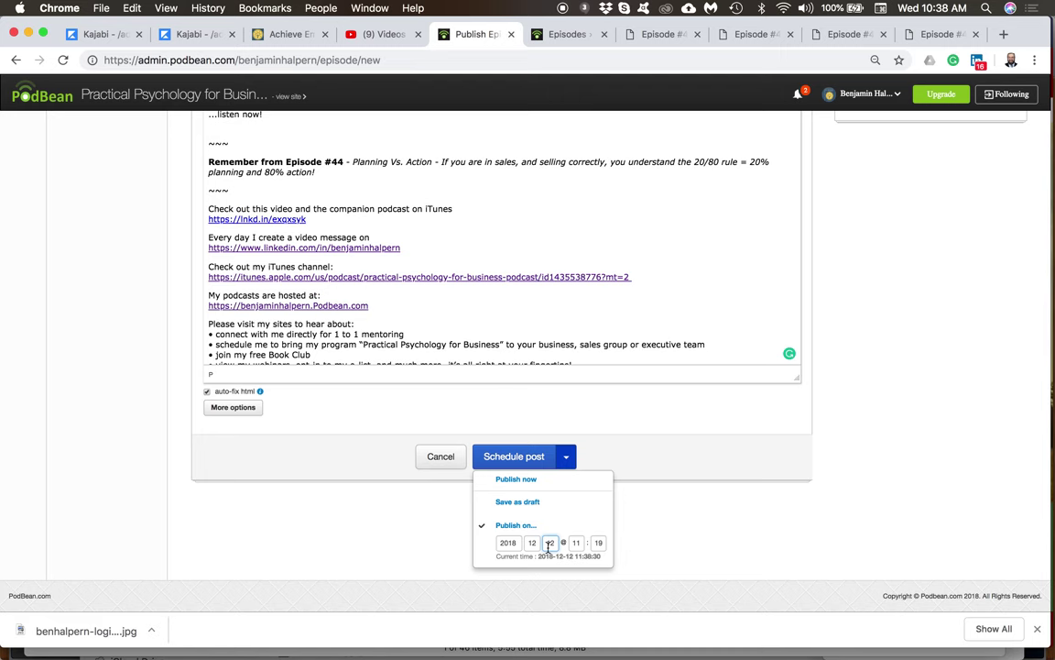
scroll(550, 546, up, 1)
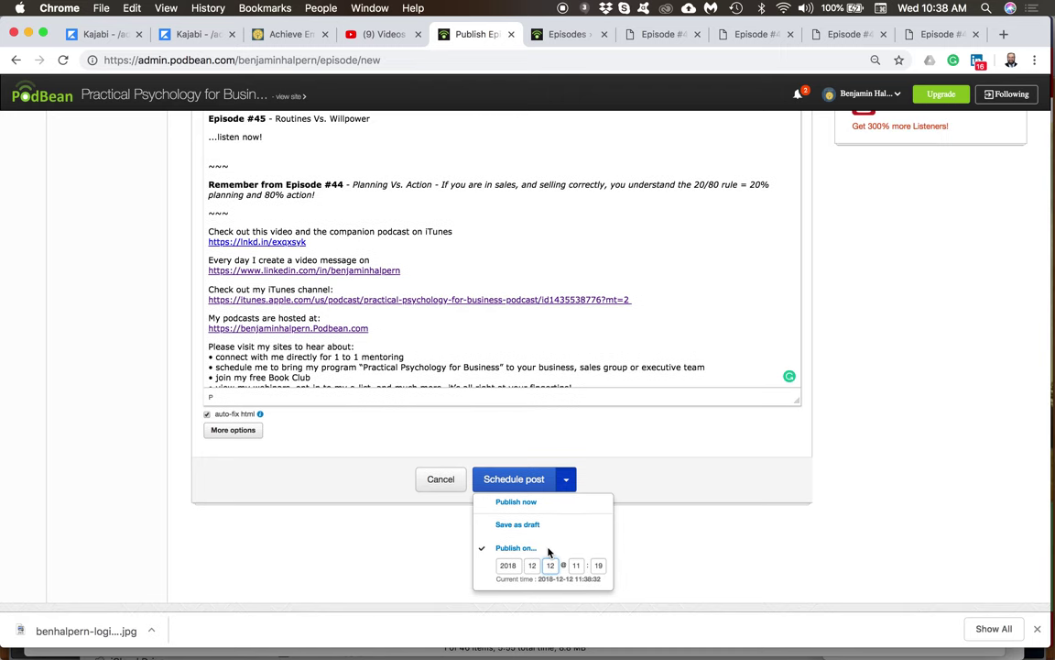
- Set the scheduled publishing date to 2018-12-17 at 9:00
click(581, 567)
key(BackSpace)
click(552, 566)
key(BackSpace)
click(576, 566)
text(9)
click(597, 565)
click(601, 471)
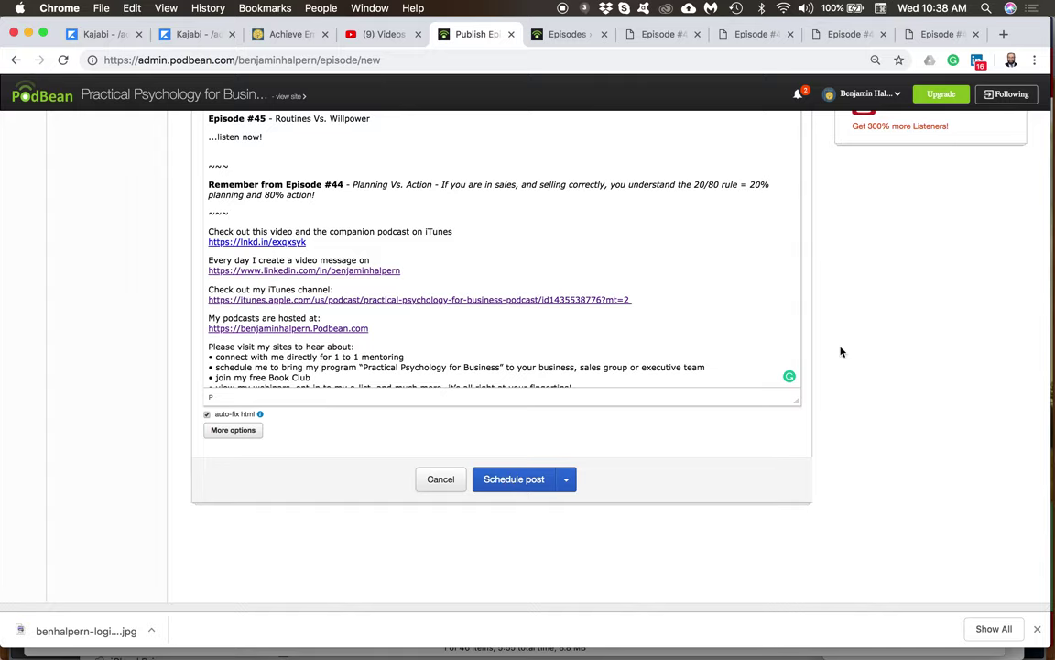
- Review the episode form and tag the episode with the host's name and "business success"
scroll(841, 351, up, 5)
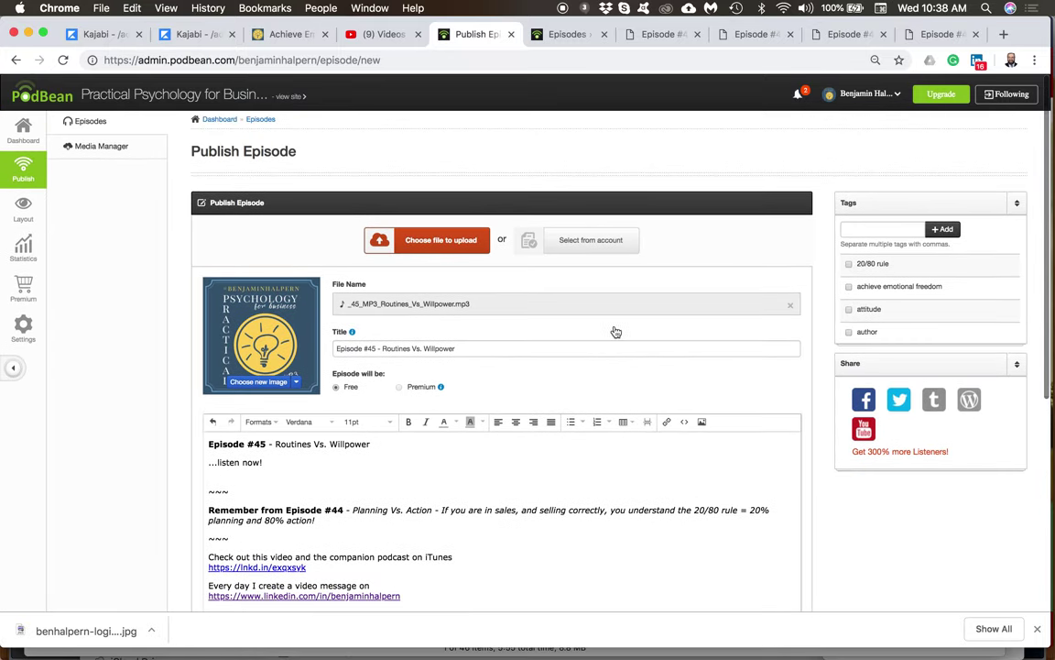
scroll(591, 516, down, 5)
scroll(591, 517, down, 3)
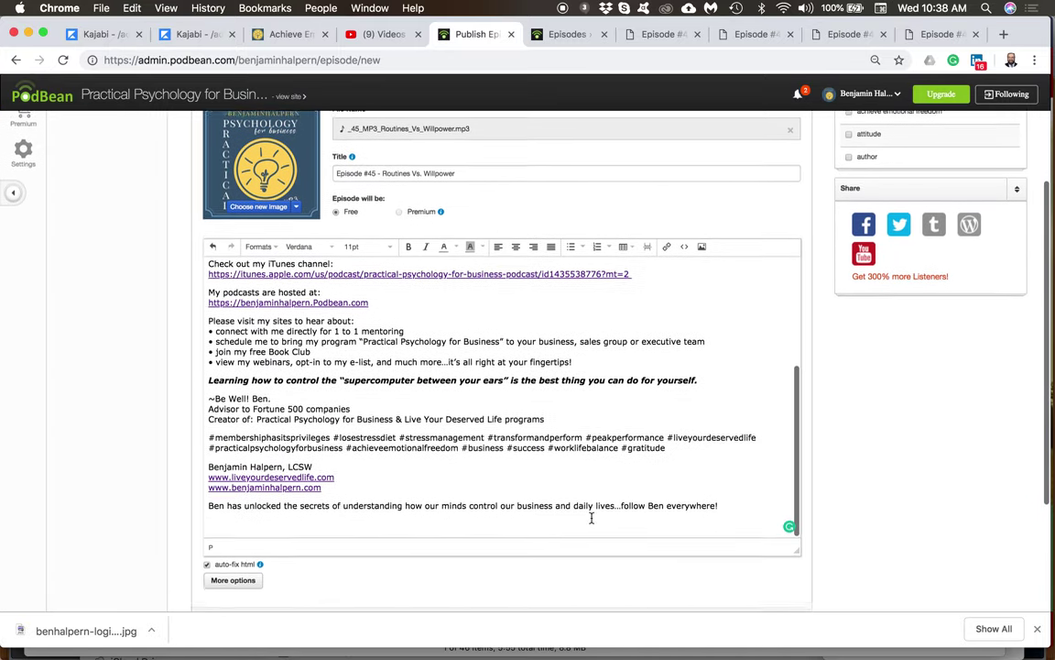
scroll(591, 459, up, 4)
scroll(855, 366, up, 3)
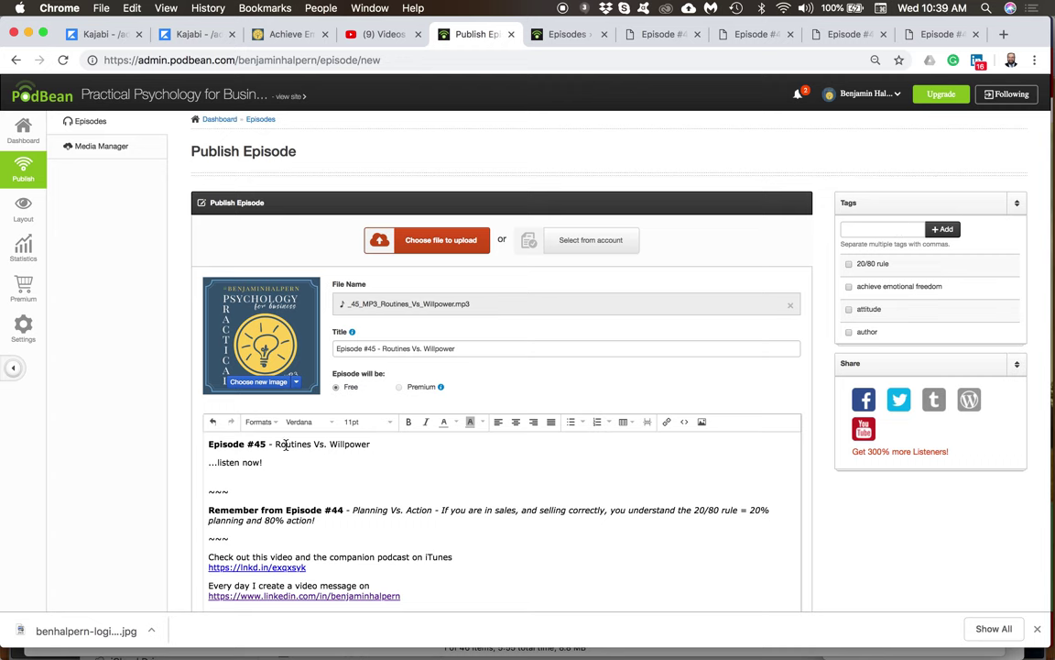
click(870, 309)
scroll(874, 310, down, 1)
scroll(873, 310, up, 1)
click(873, 306)
scroll(873, 306, down, 1)
scroll(884, 305, down, 1)
click(877, 285)
scroll(887, 309, down, 1)
click(888, 298)
scroll(901, 311, down, 1)
scroll(901, 311, down, 2)
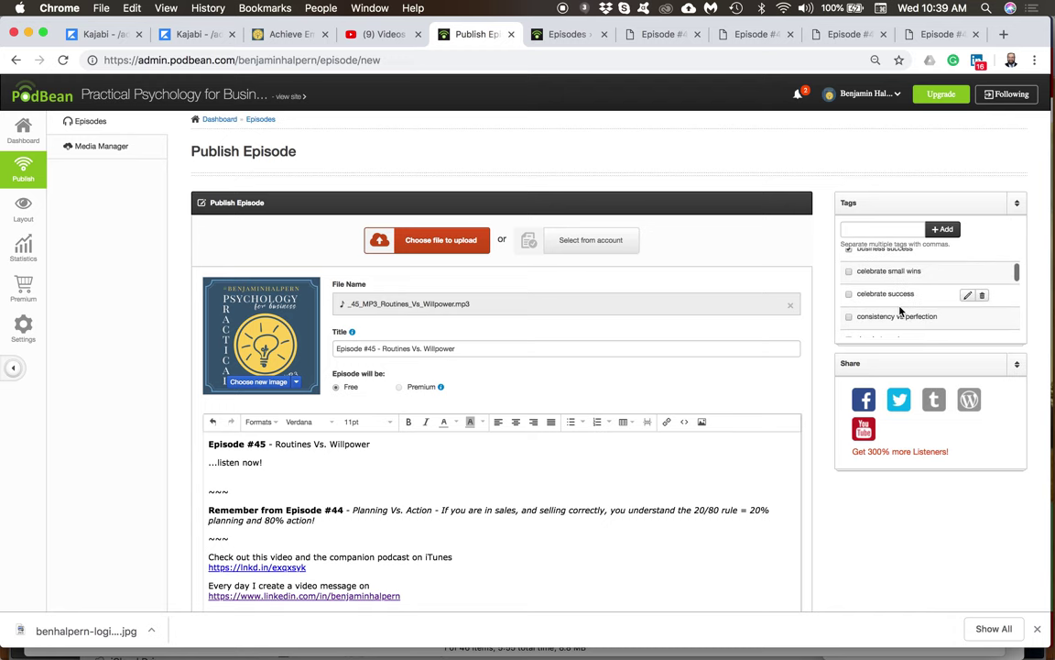
scroll(911, 312, down, 1)
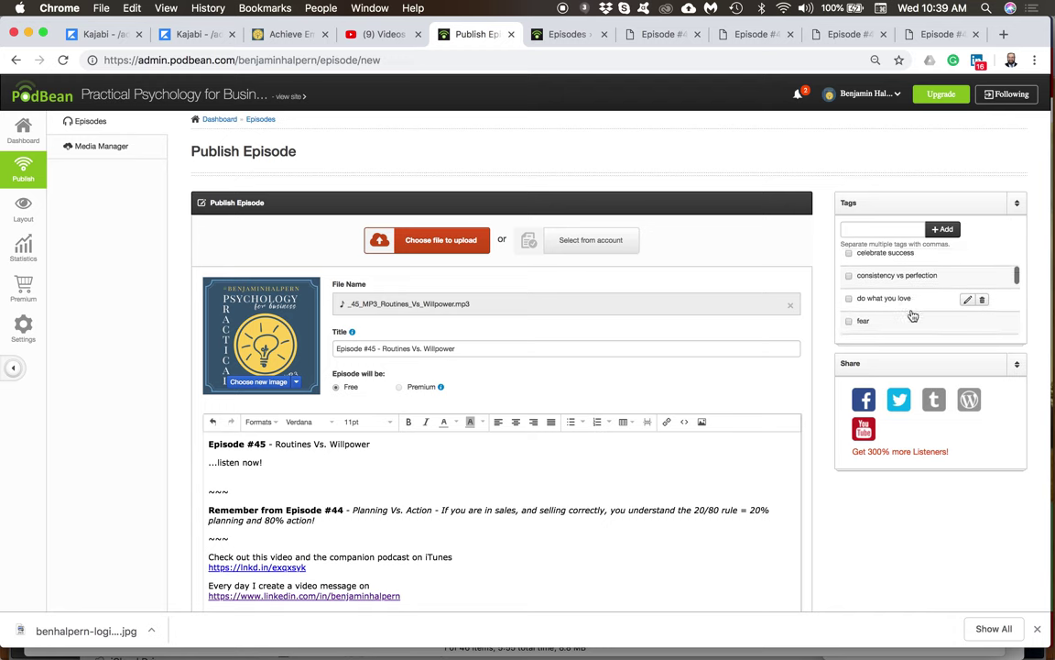
- Add the existing tags "gratitude", "keys to success", "live your deserved life" and "membership has its privileges" to the episode
scroll(911, 314, up, 2)
scroll(912, 316, down, 1)
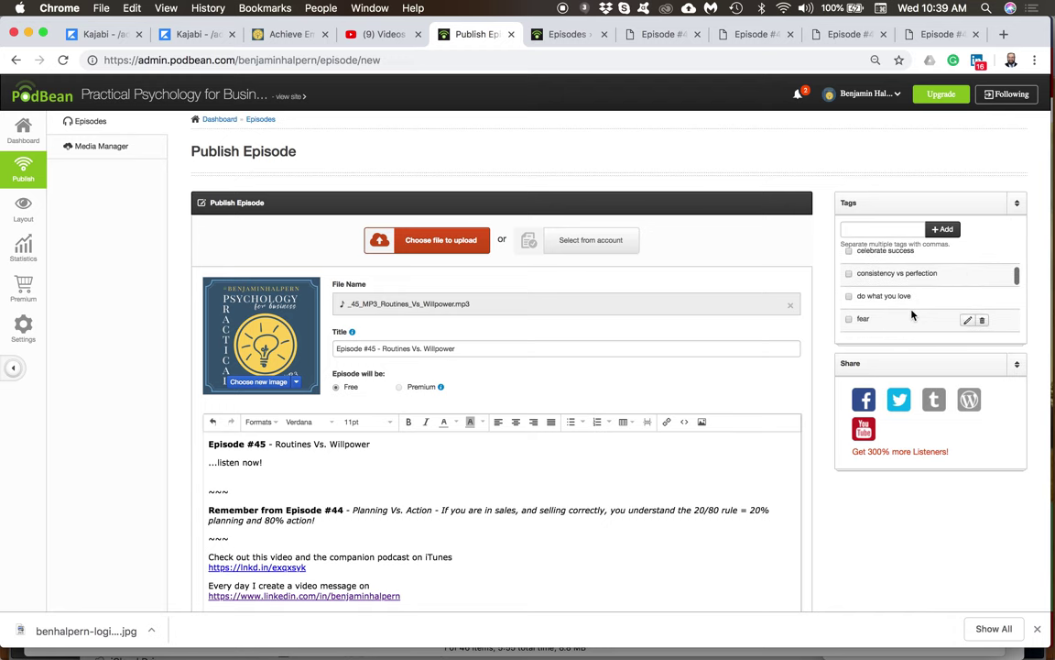
scroll(879, 311, down, 2)
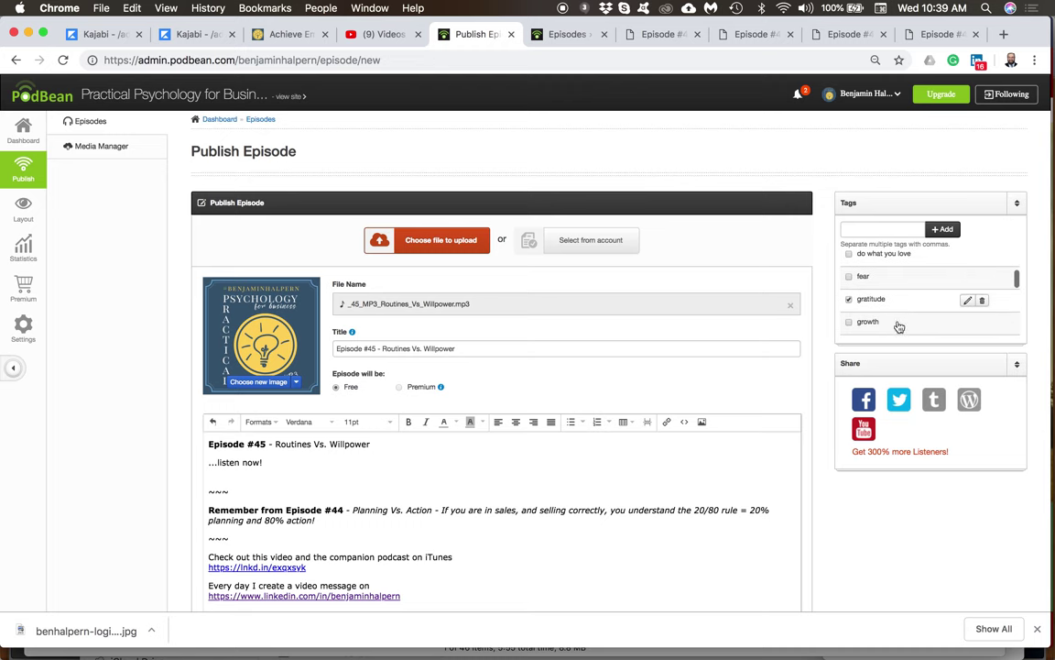
scroll(900, 327, down, 2)
scroll(901, 325, down, 2)
scroll(900, 319, down, 2)
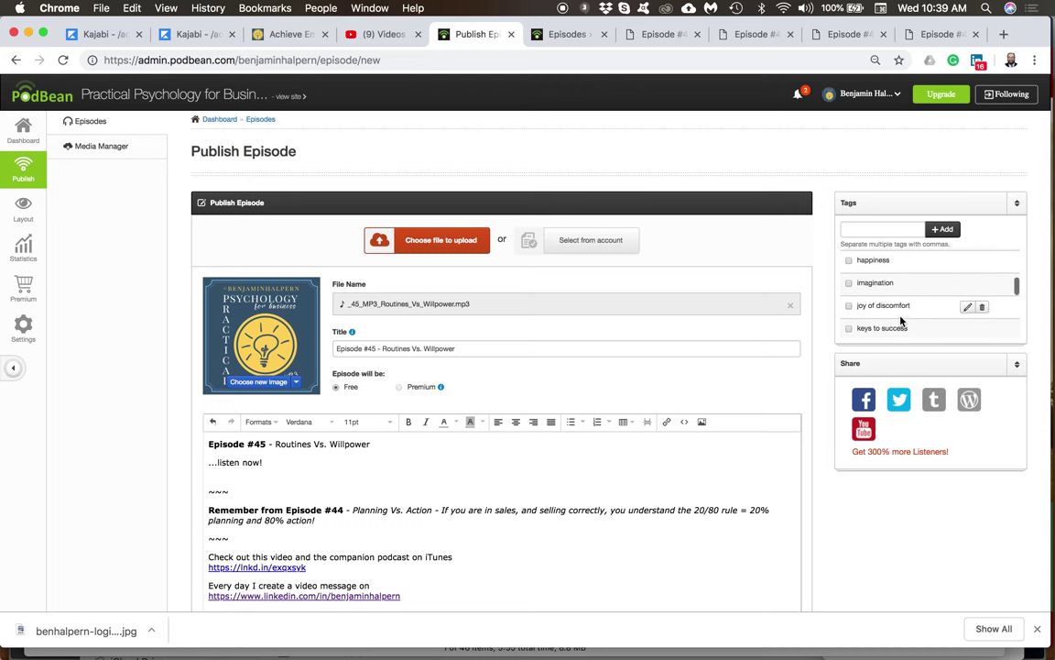
click(898, 294)
scroll(897, 296, down, 2)
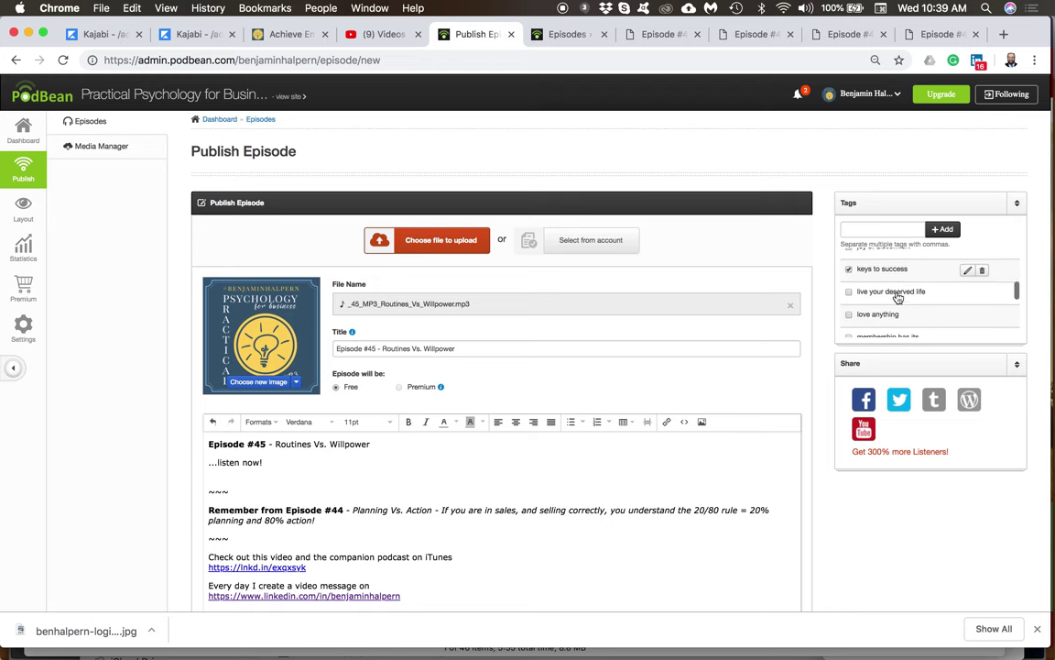
click(903, 284)
scroll(933, 316, down, 1)
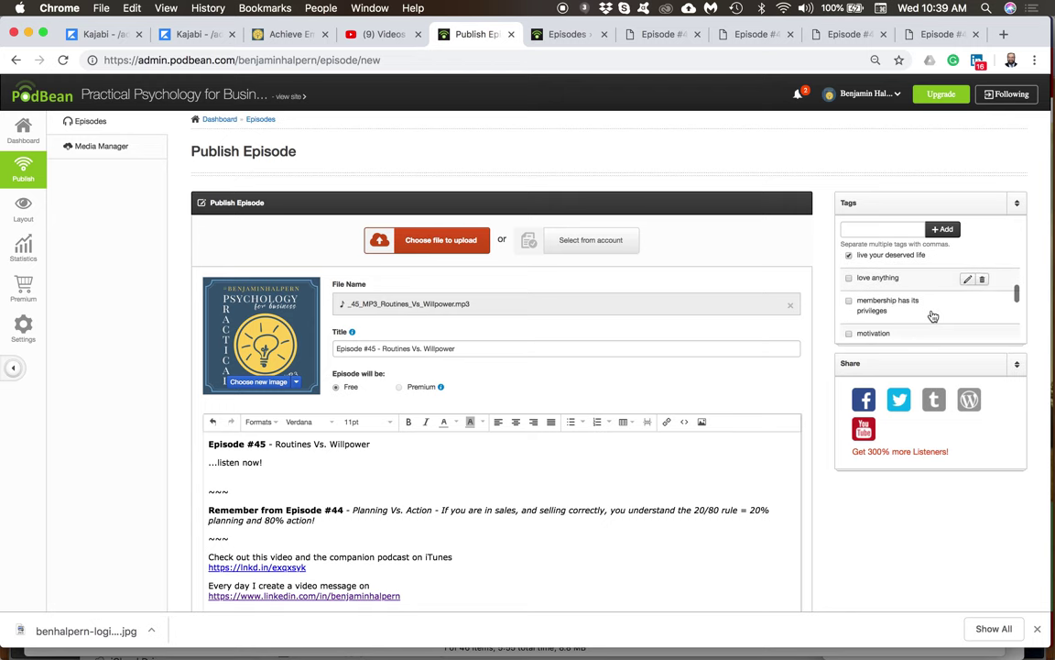
scroll(884, 284, down, 2)
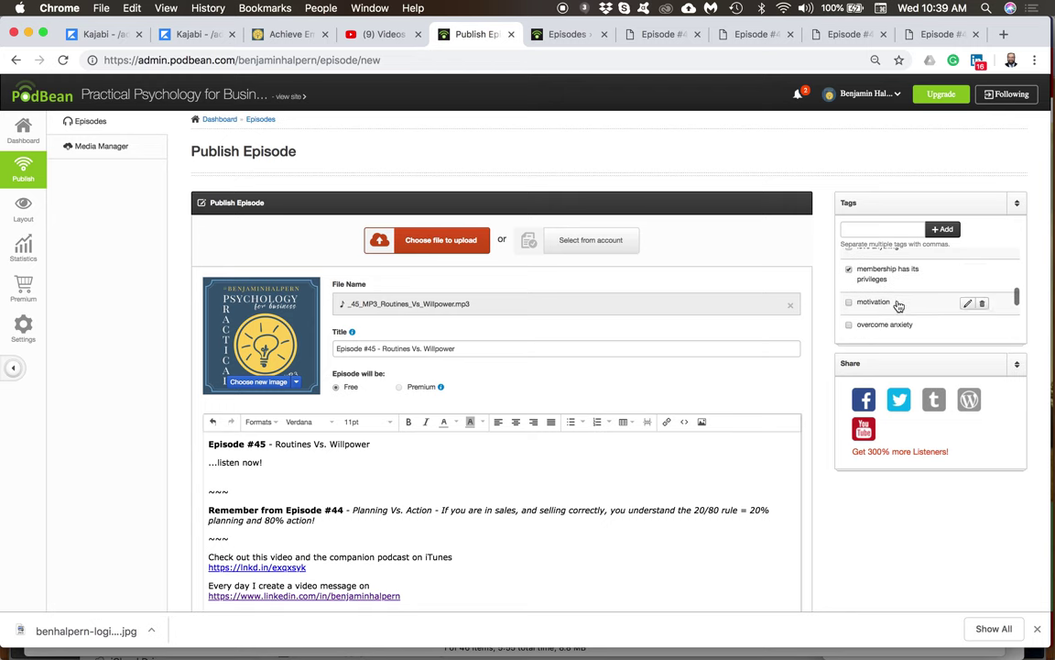
- Add the existing tags "personal success training" and "pracitcal psychology for business" to the episode
scroll(880, 281, down, 1)
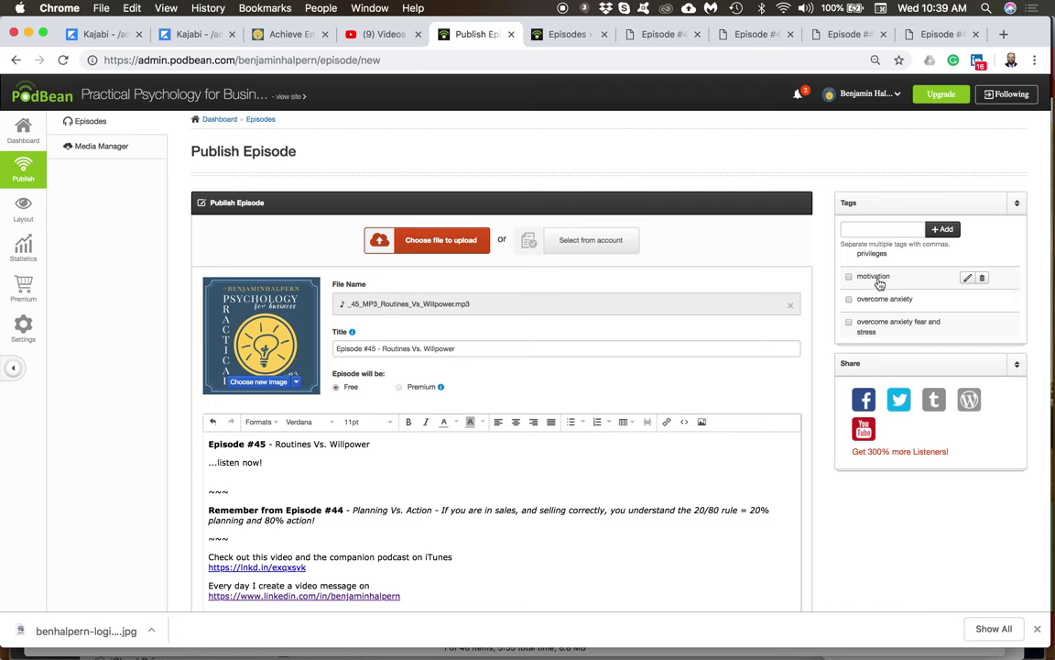
scroll(893, 327, down, 3)
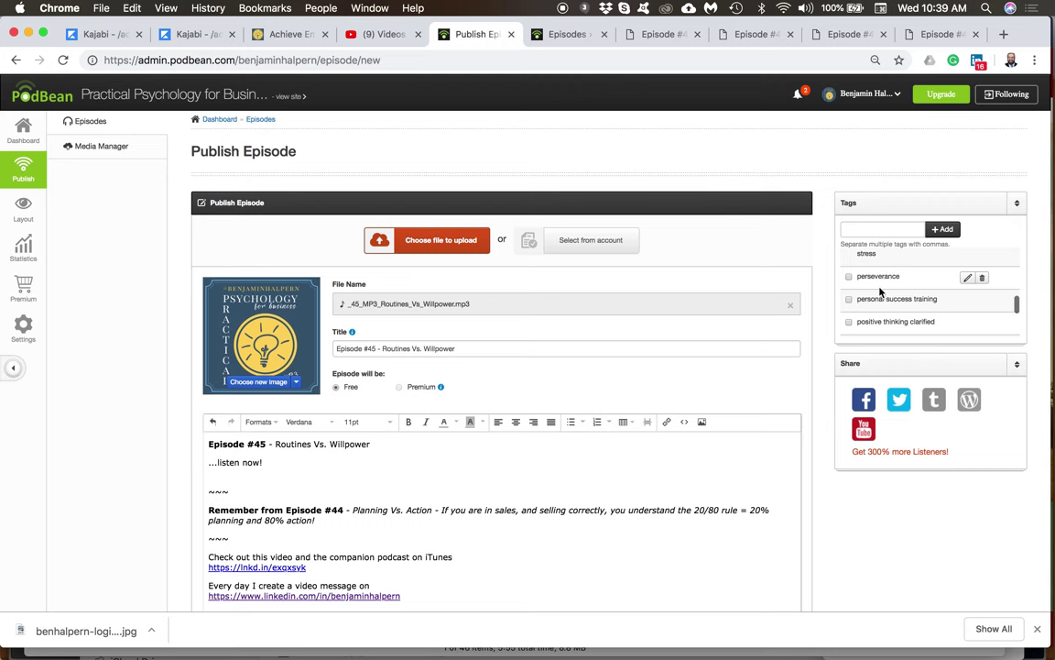
click(892, 304)
scroll(895, 312, down, 2)
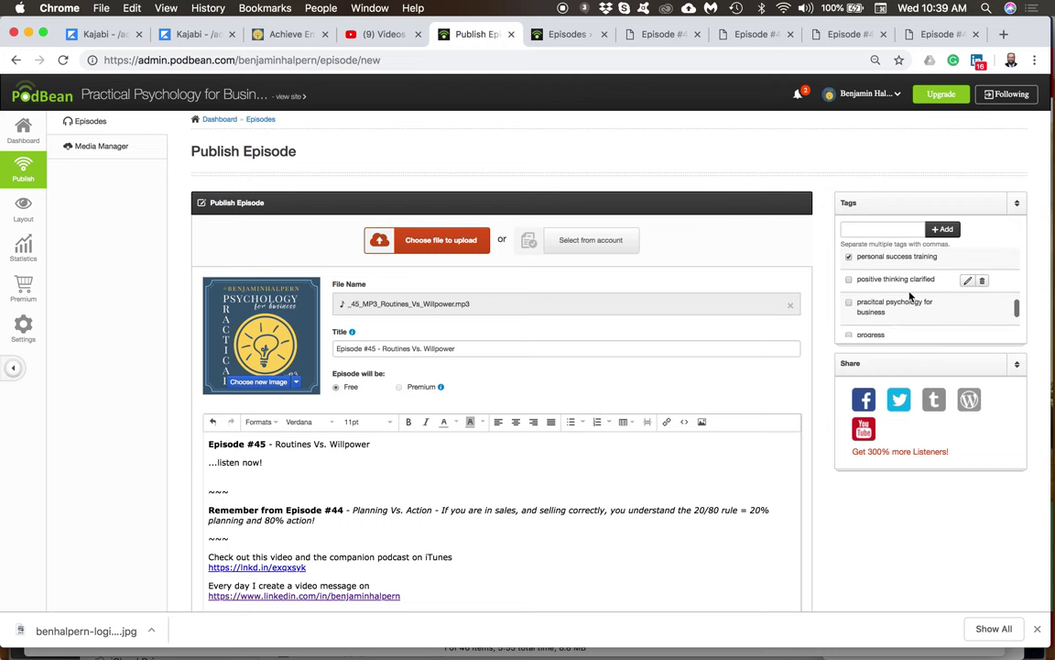
scroll(880, 280, down, 2)
click(879, 296)
scroll(879, 295, down, 2)
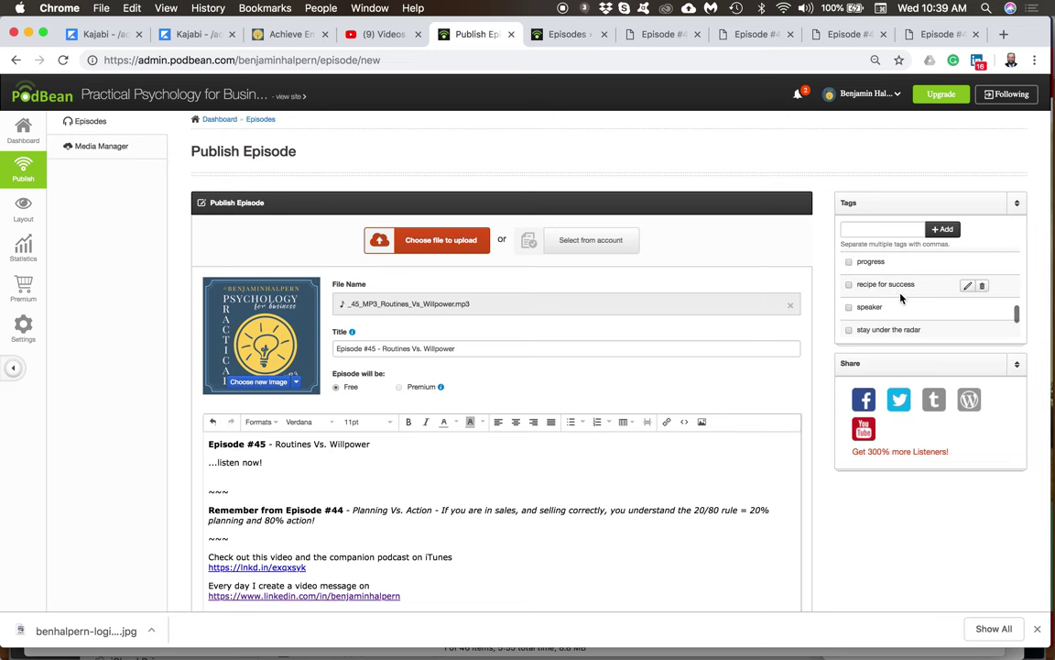
- Continue through the remaining tags and assign "winning" and "work life balance" to the episode
click(923, 308)
scroll(924, 313, down, 2)
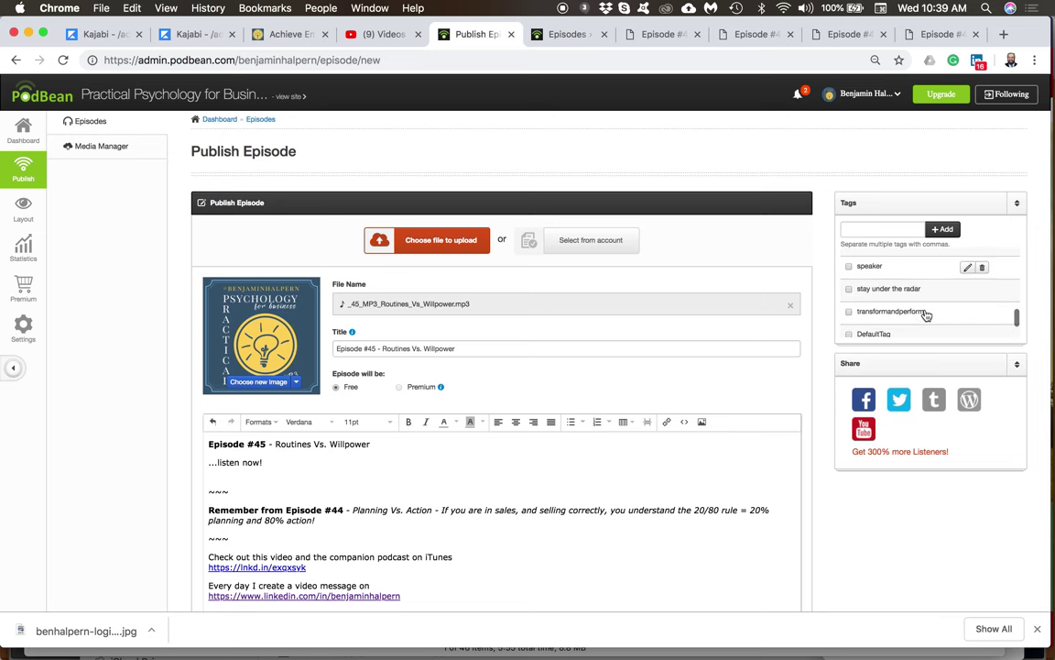
scroll(919, 320, down, 2)
click(907, 281)
scroll(913, 322, down, 3)
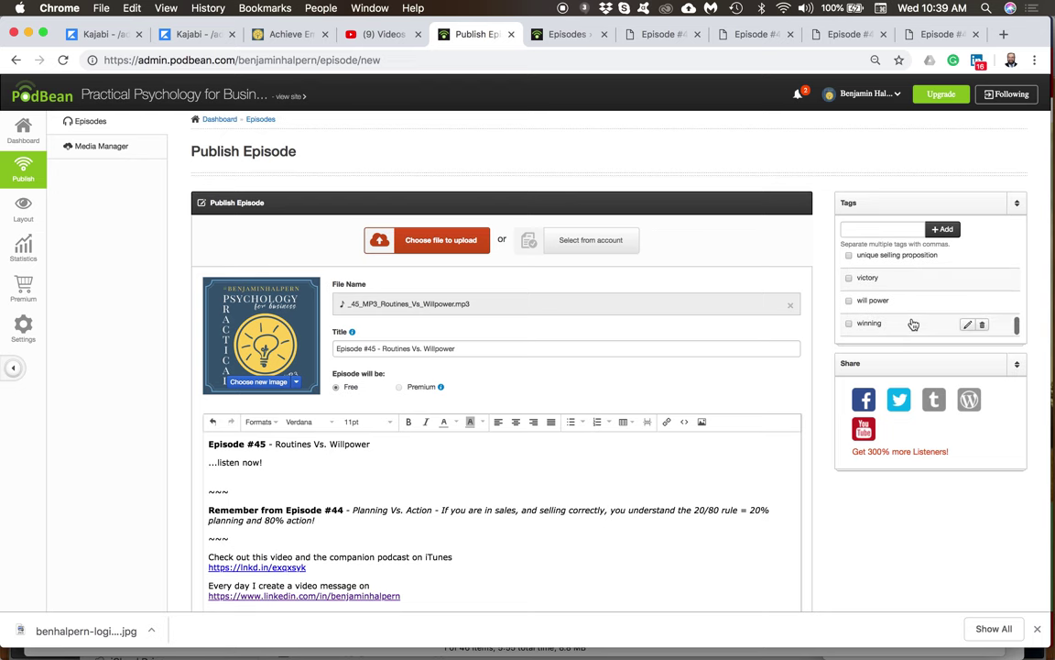
scroll(905, 324, down, 1)
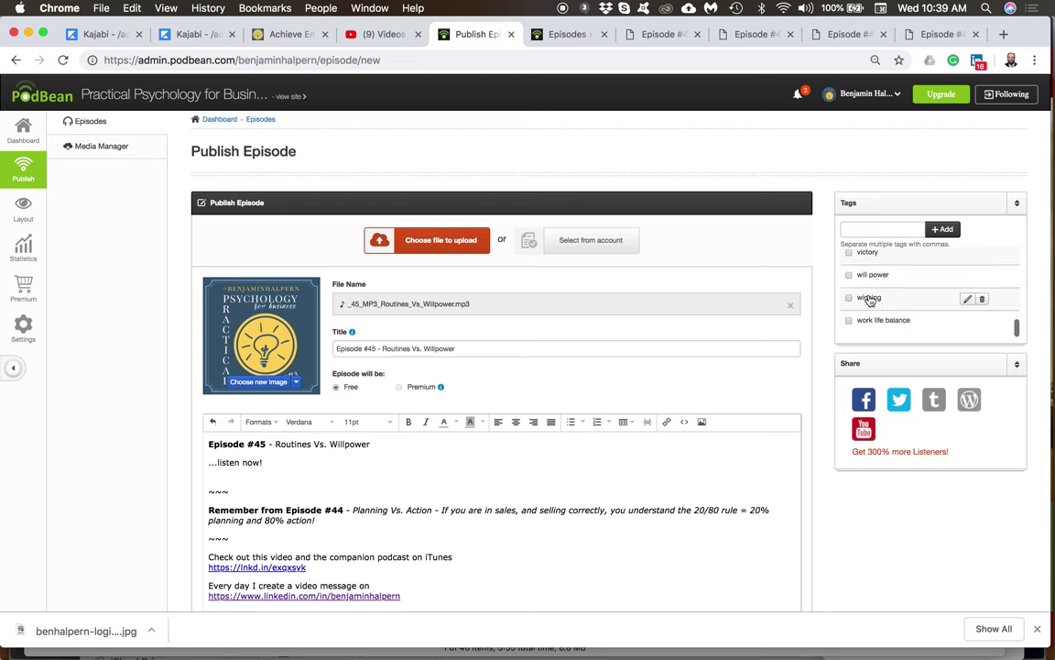
click(876, 298)
click(875, 325)
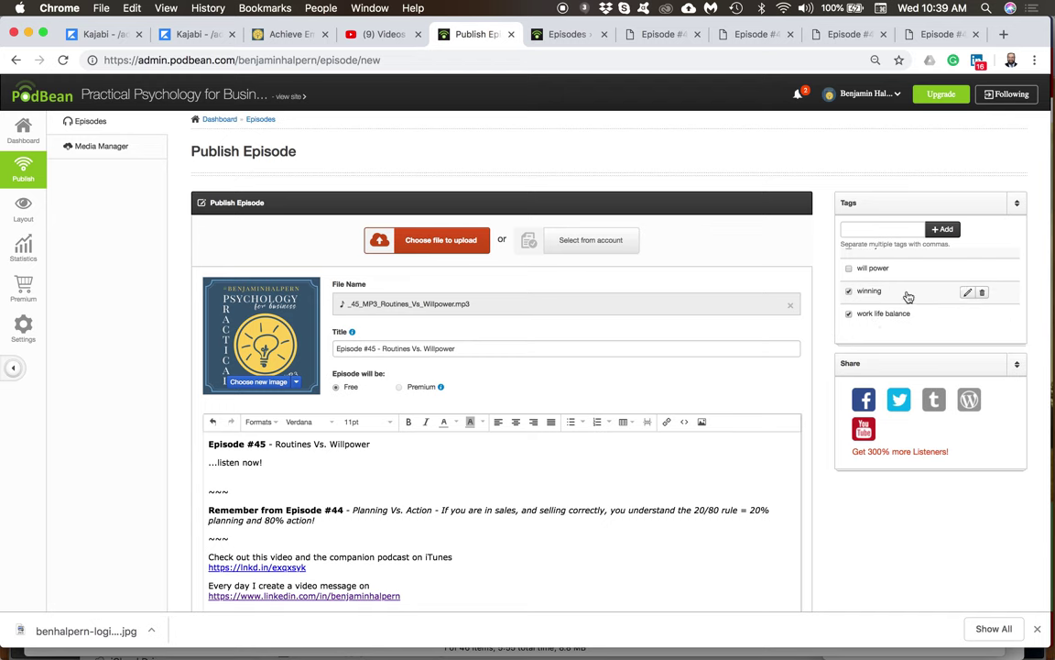
- Check the selected tags, schedule the Episode #45 post and open its episode page from the episode list
scroll(907, 294, up, 5)
scroll(907, 296, up, 5)
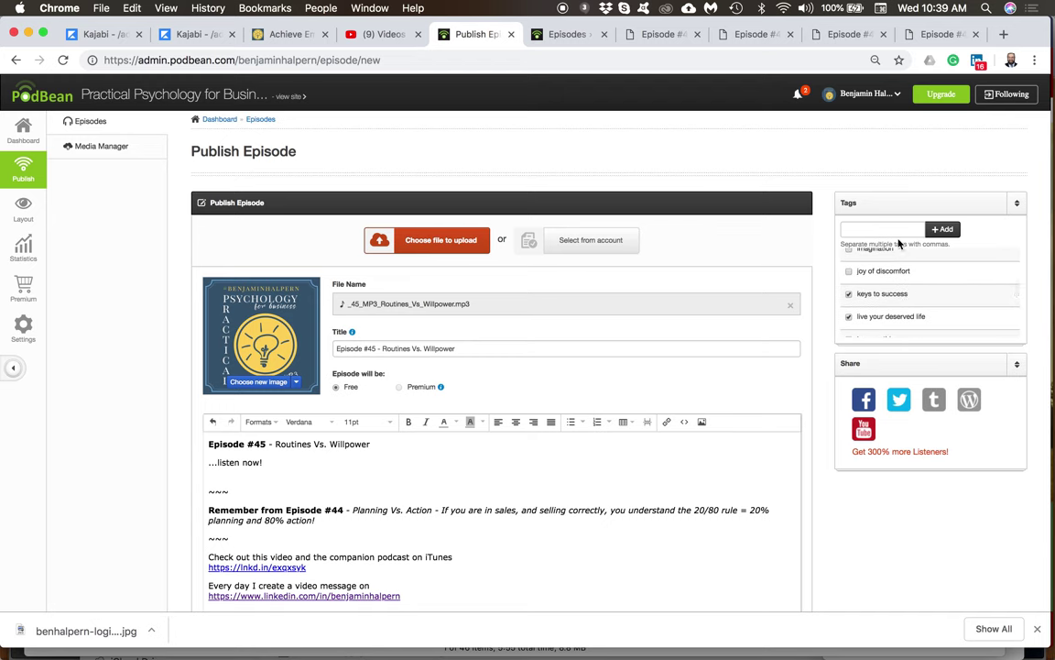
scroll(758, 479, down, 10)
scroll(759, 481, down, 5)
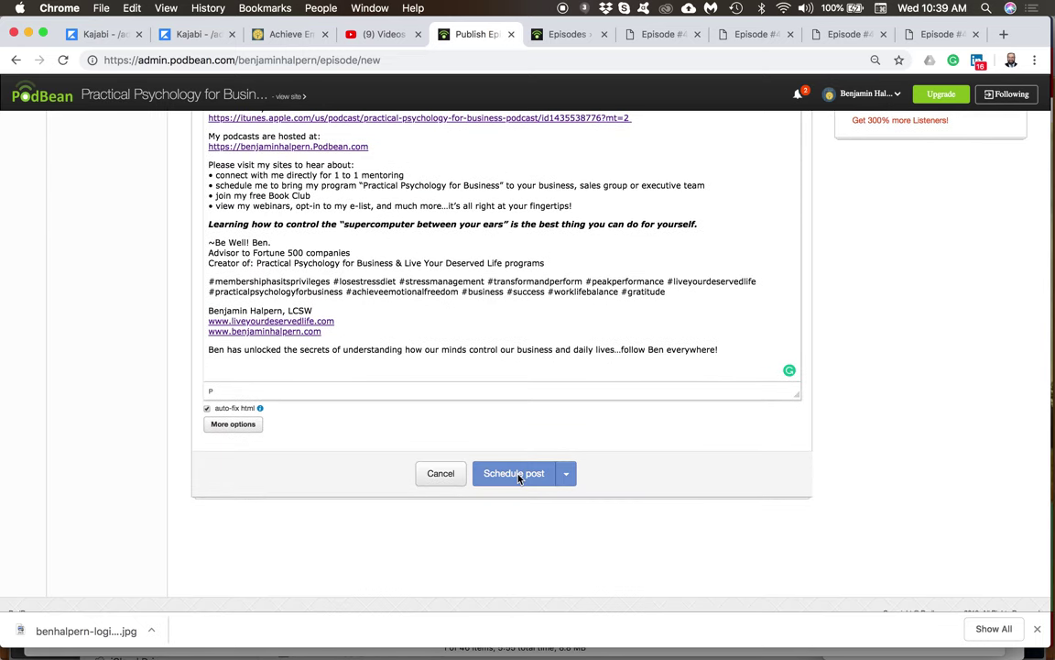
click(514, 473)
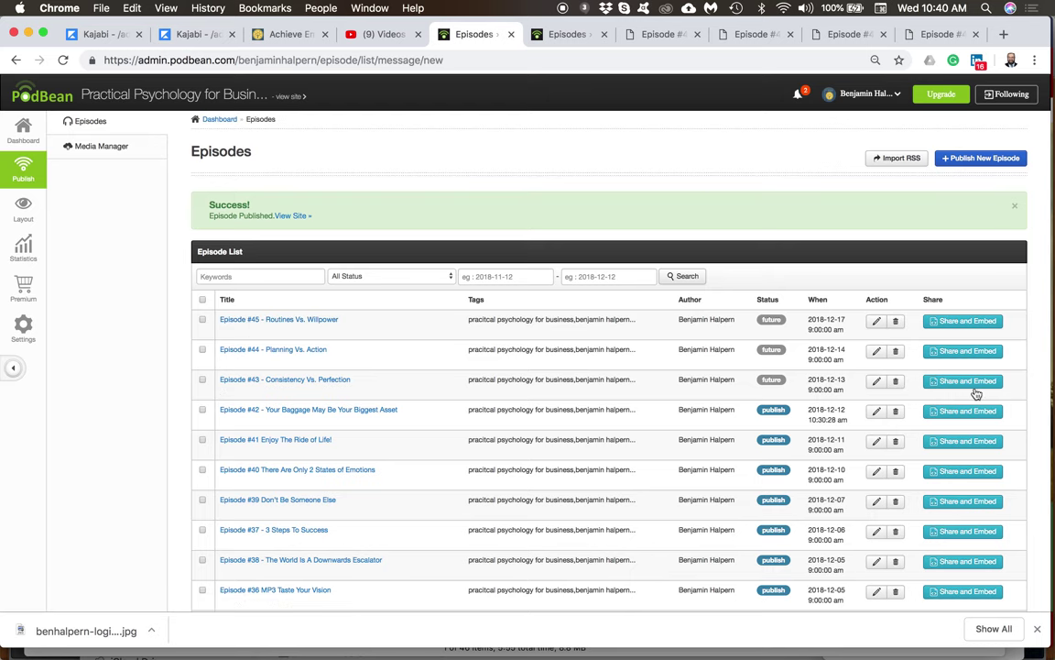
click(326, 320)
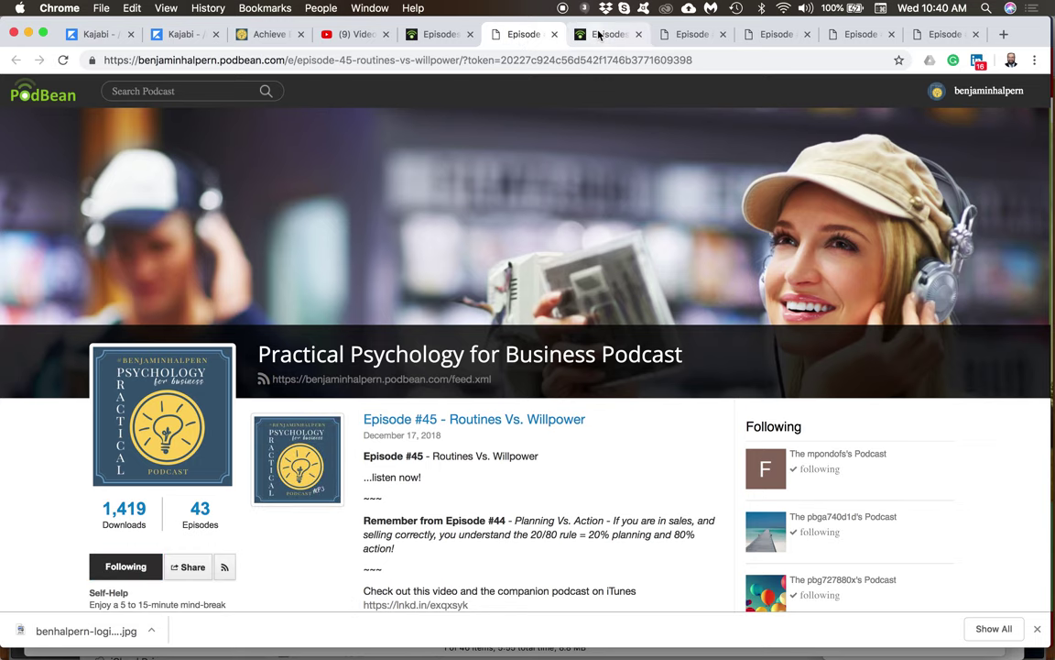
- Close the duplicate episode list and the older episode pages, keep the Episode #45 page open, and return to the Episodes list
click(602, 35)
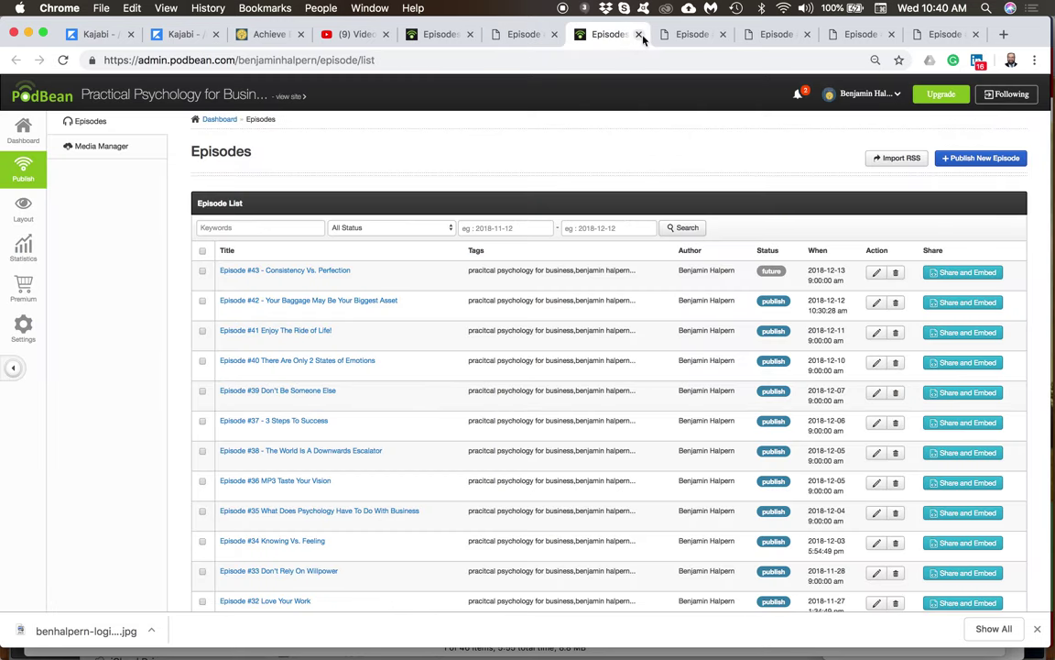
click(638, 35)
click(638, 35)
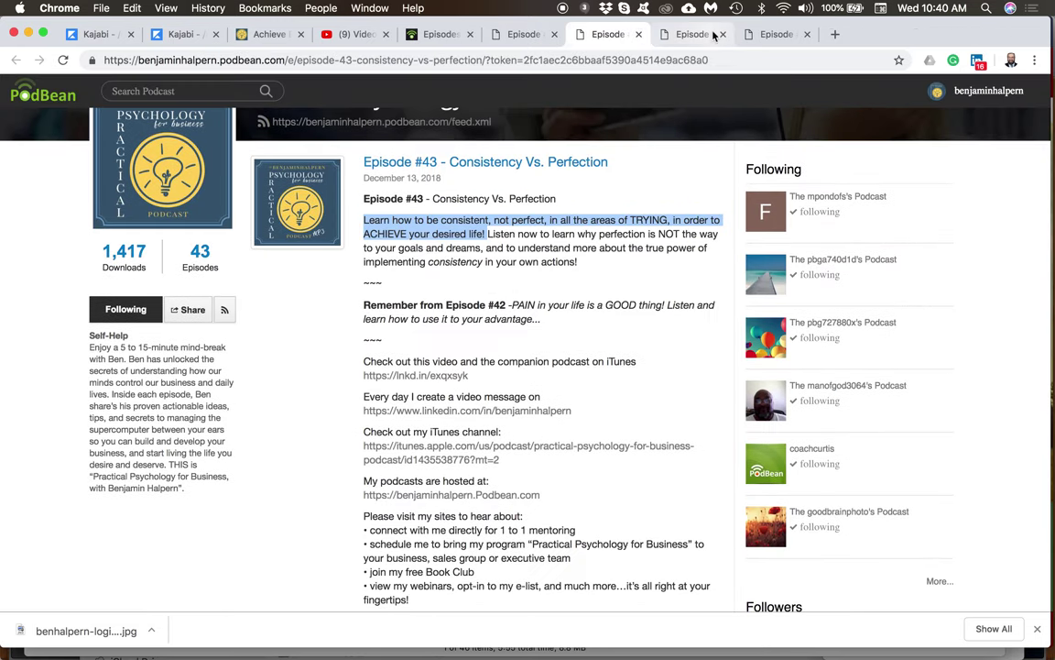
click(639, 35)
click(639, 35)
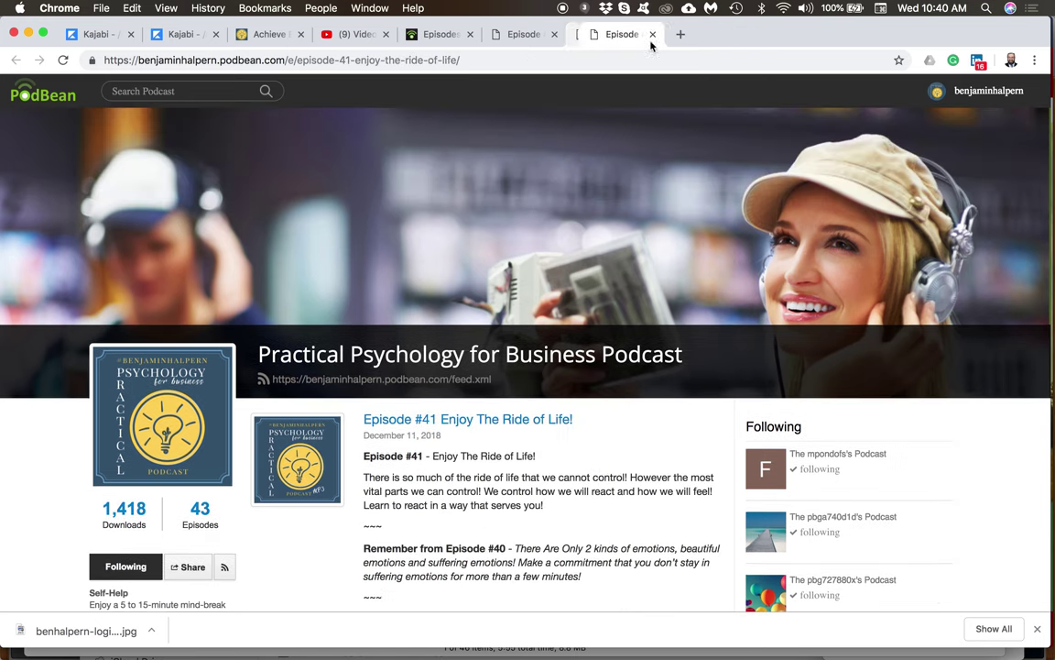
click(638, 35)
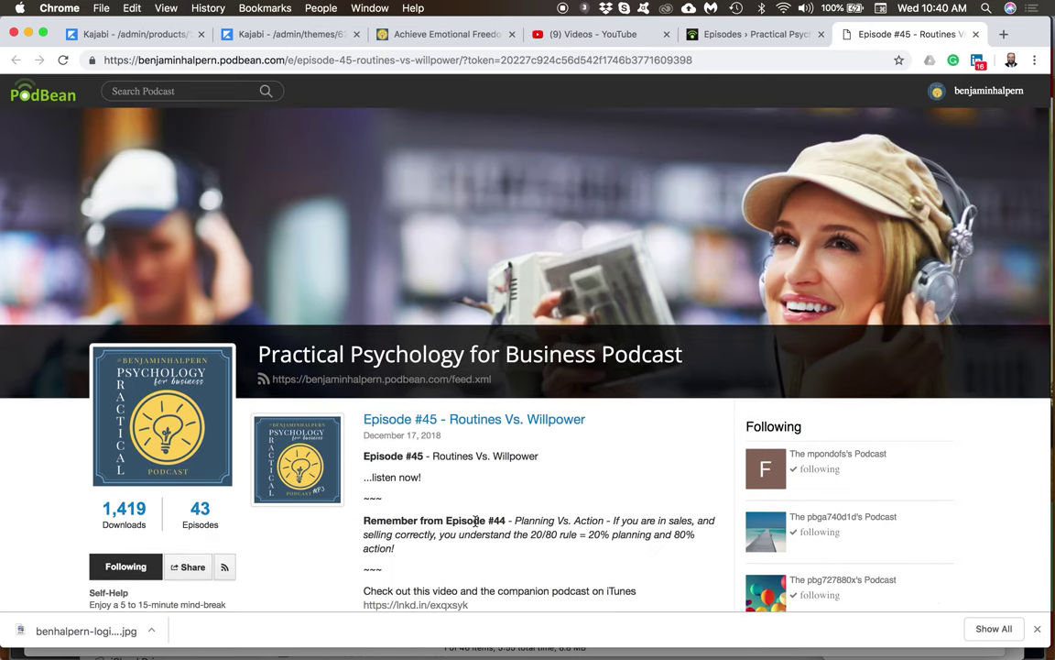
click(767, 35)
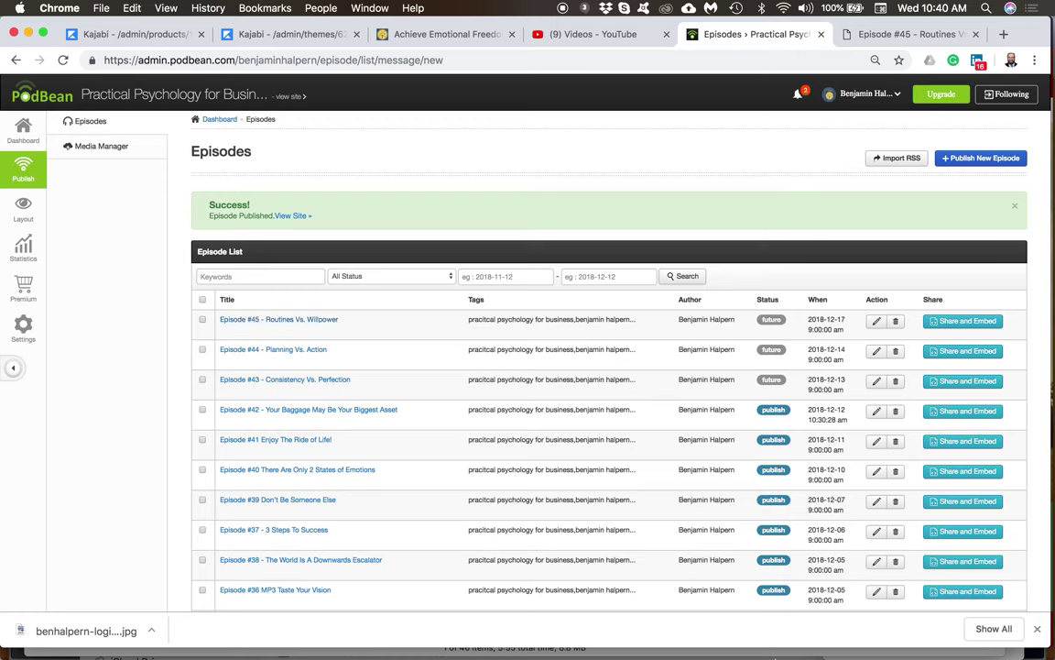
- View the song sharing options of the podcast master file in GarageBand and switch to the podcast library in iTunes
click(616, 631)
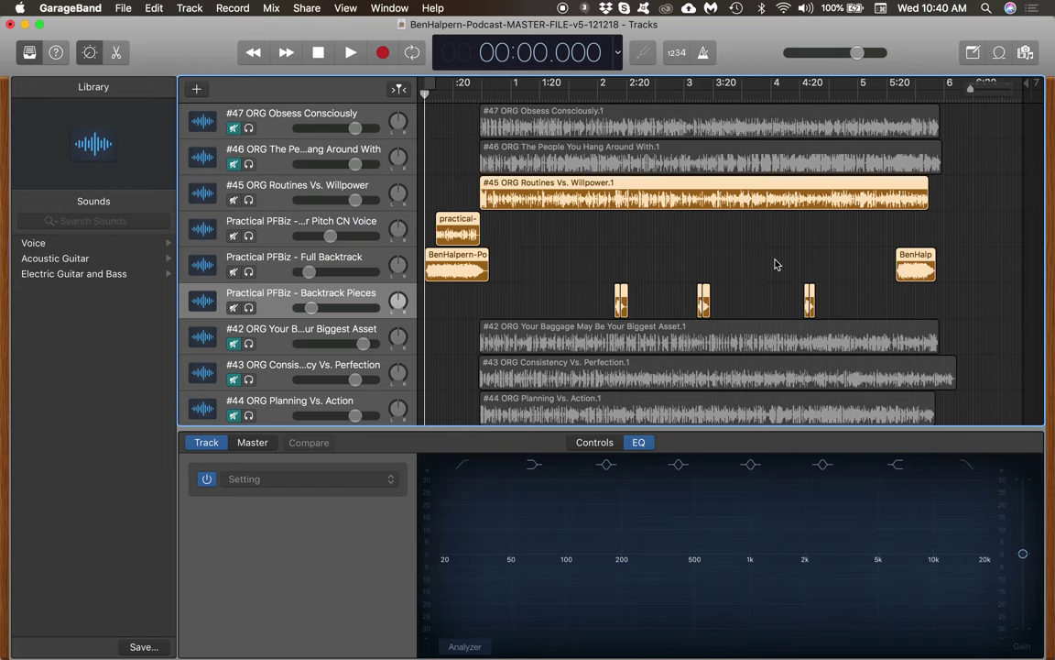
click(306, 9)
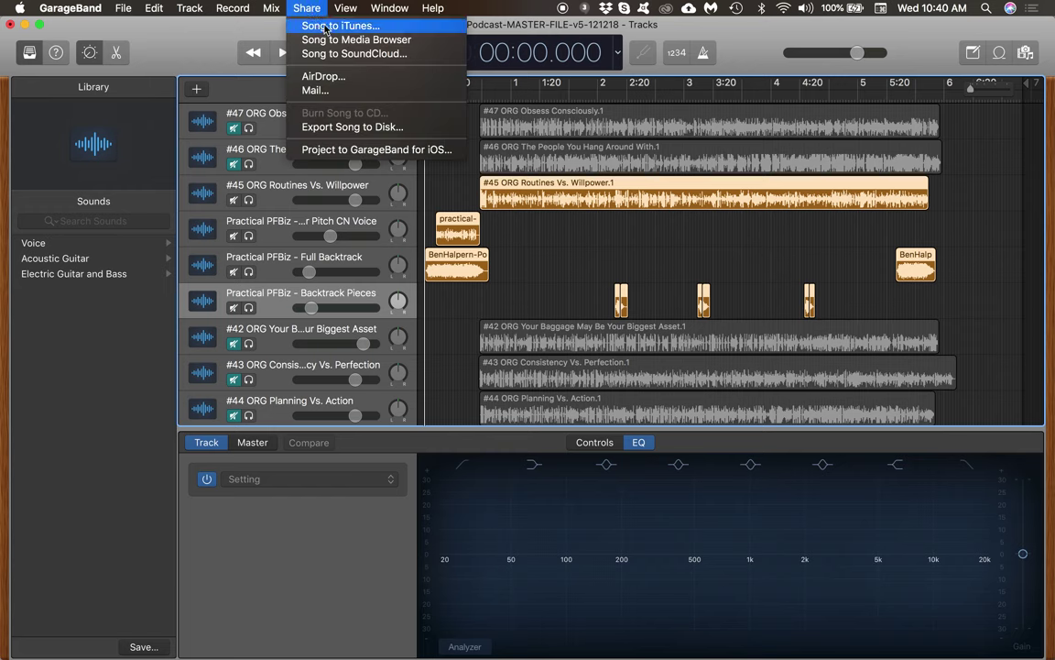
key(Escape)
mouse_move(722, 653)
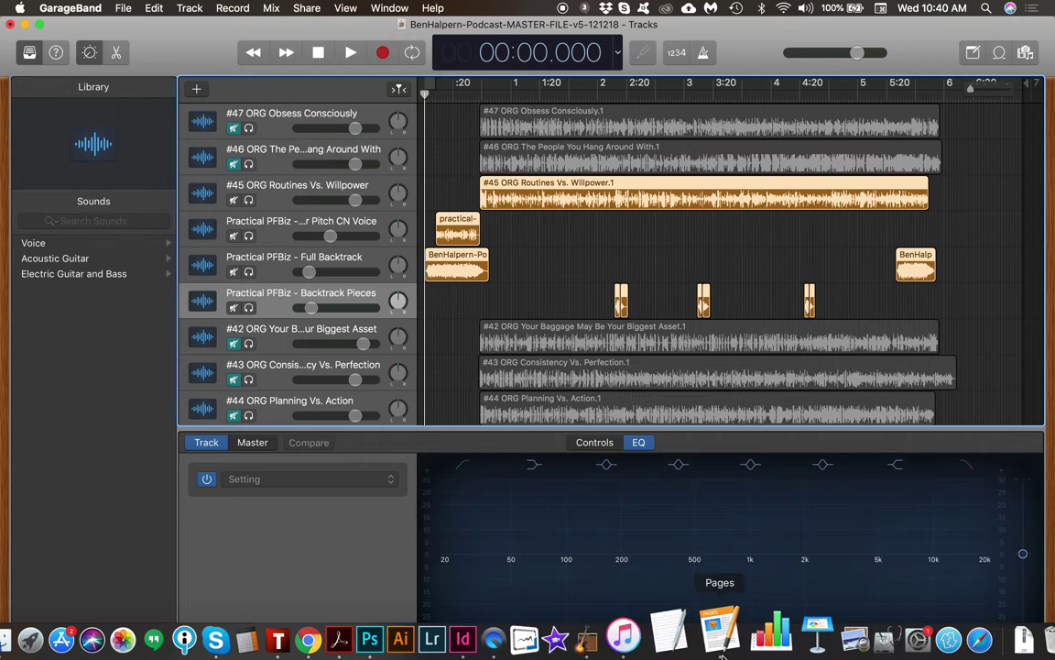
click(661, 630)
scroll(465, 451, down, 2)
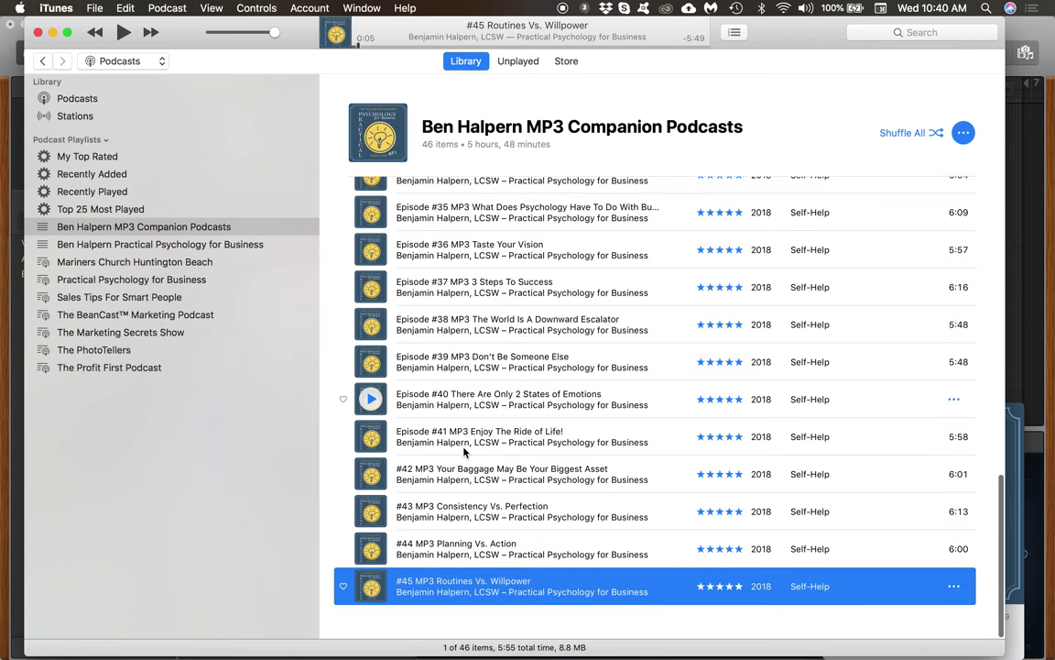
- Open the podcast info of "#45 Routines Vs. Willpower" in the Practical Psychology for Business playlist
click(174, 245)
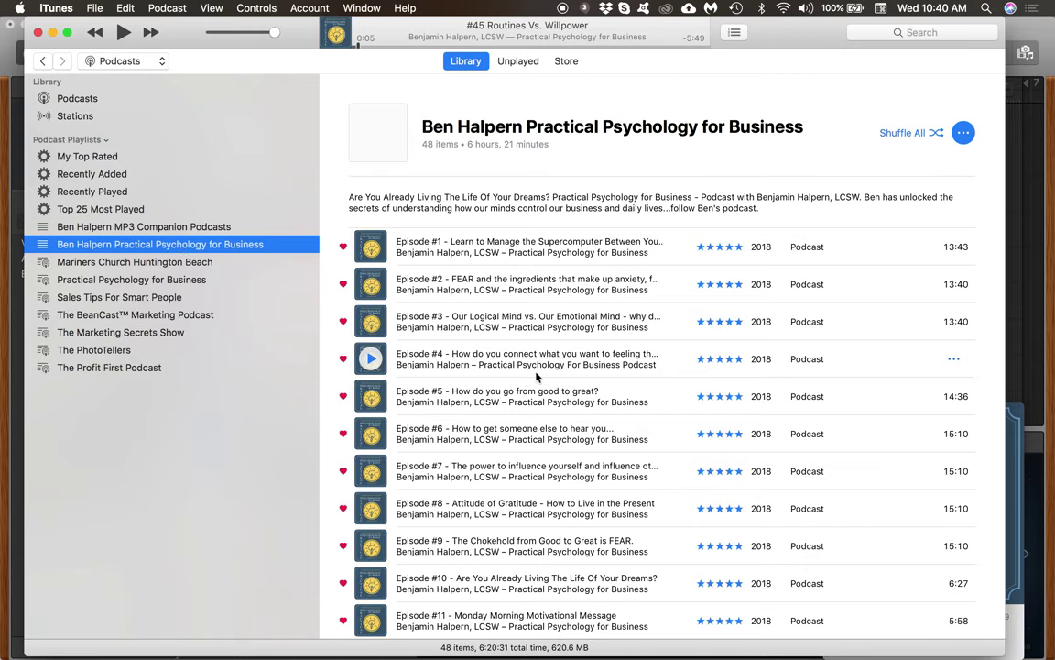
scroll(596, 458, down, 10)
scroll(642, 550, down, 6)
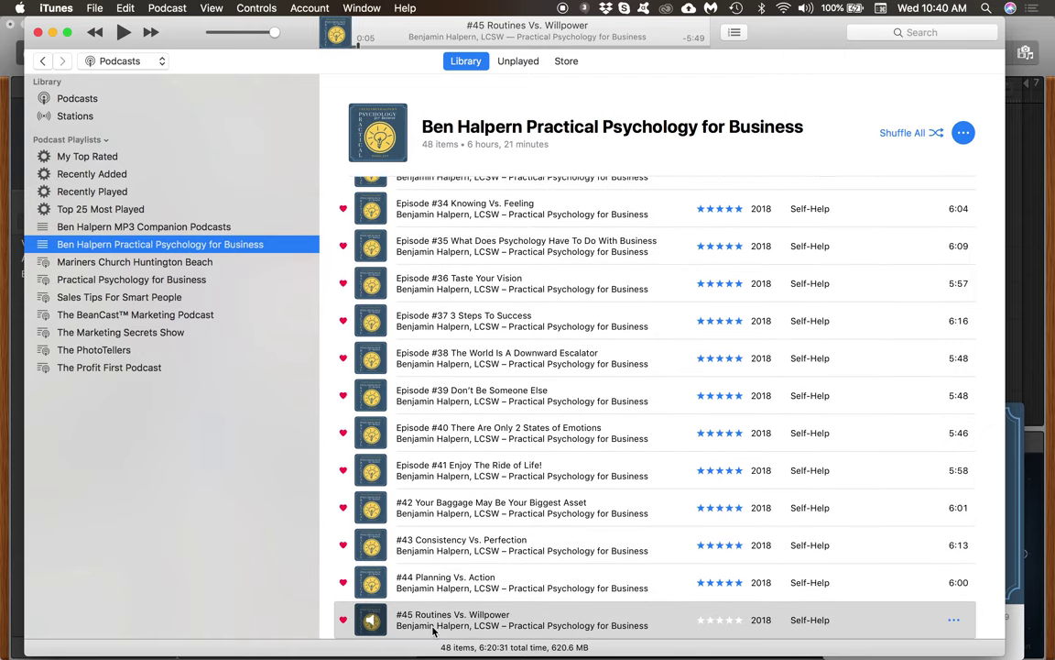
right_click(759, 615)
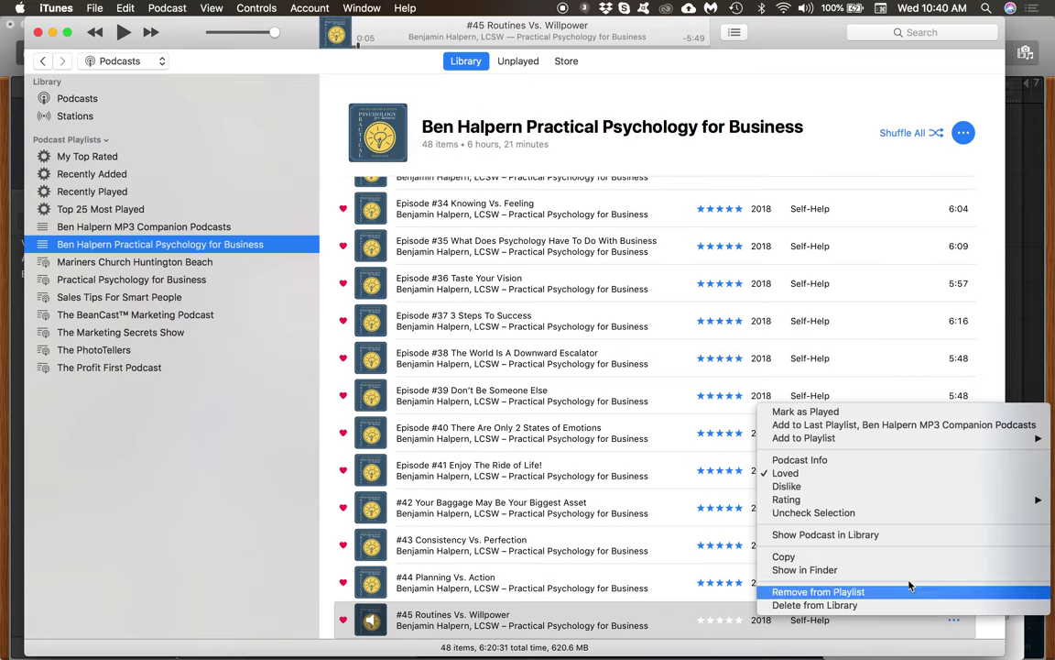
click(866, 459)
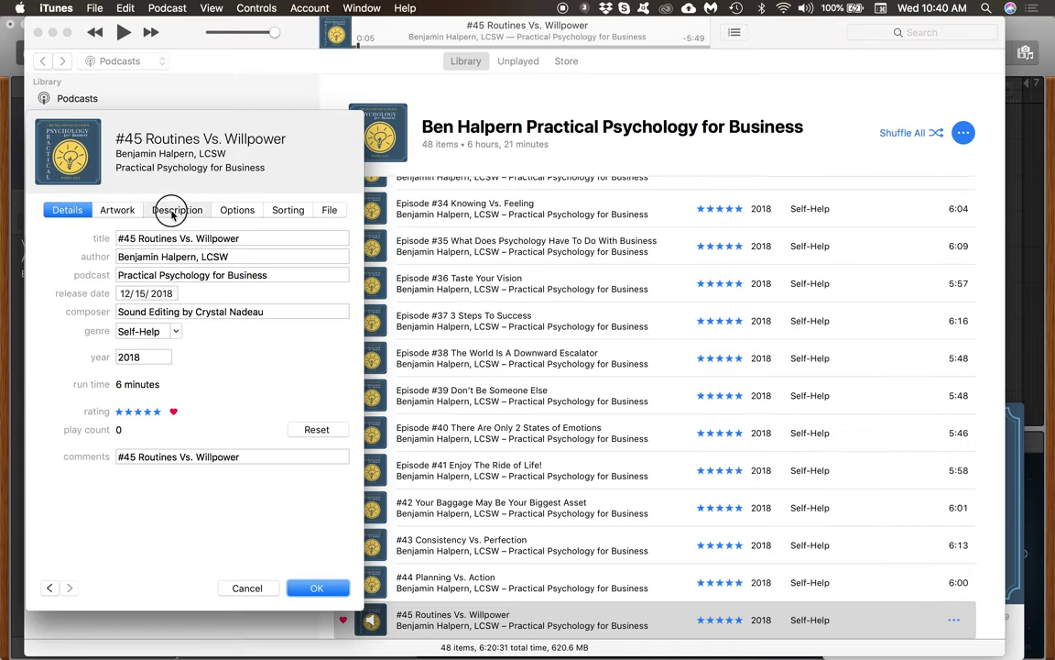
- Review the episode's description, options and artwork, set its release date to 12/17/2018 and save the podcast info
click(174, 210)
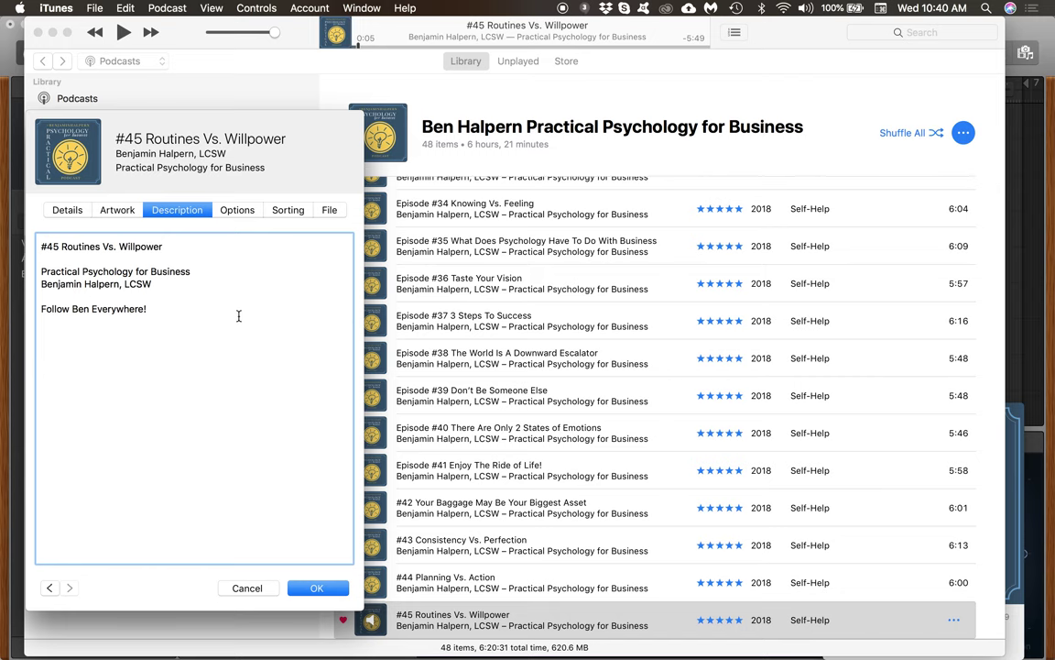
click(216, 209)
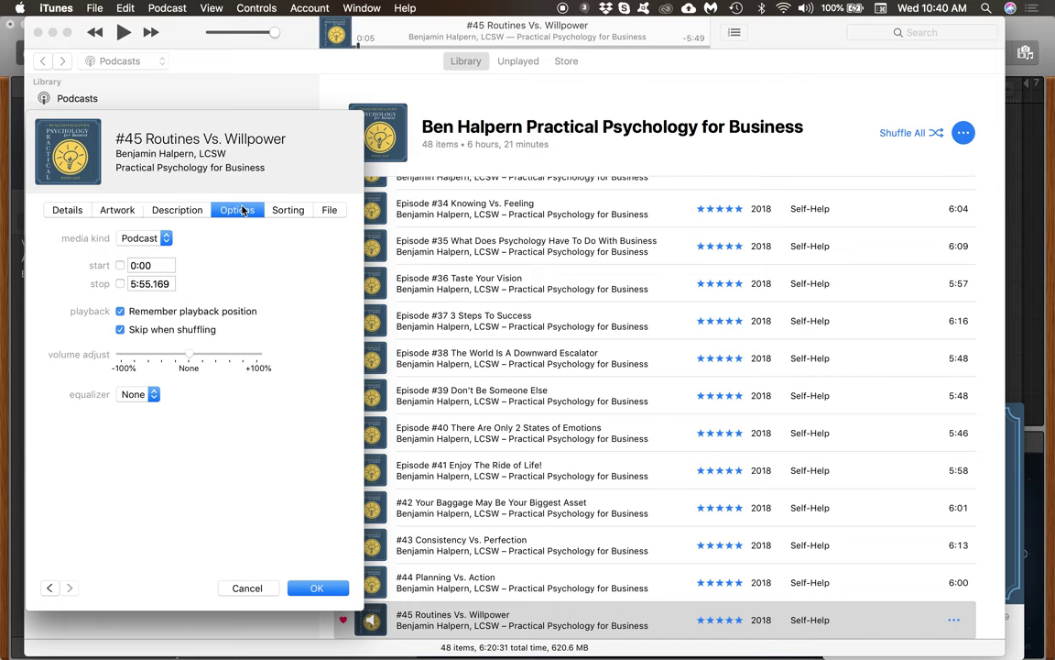
click(117, 209)
click(67, 210)
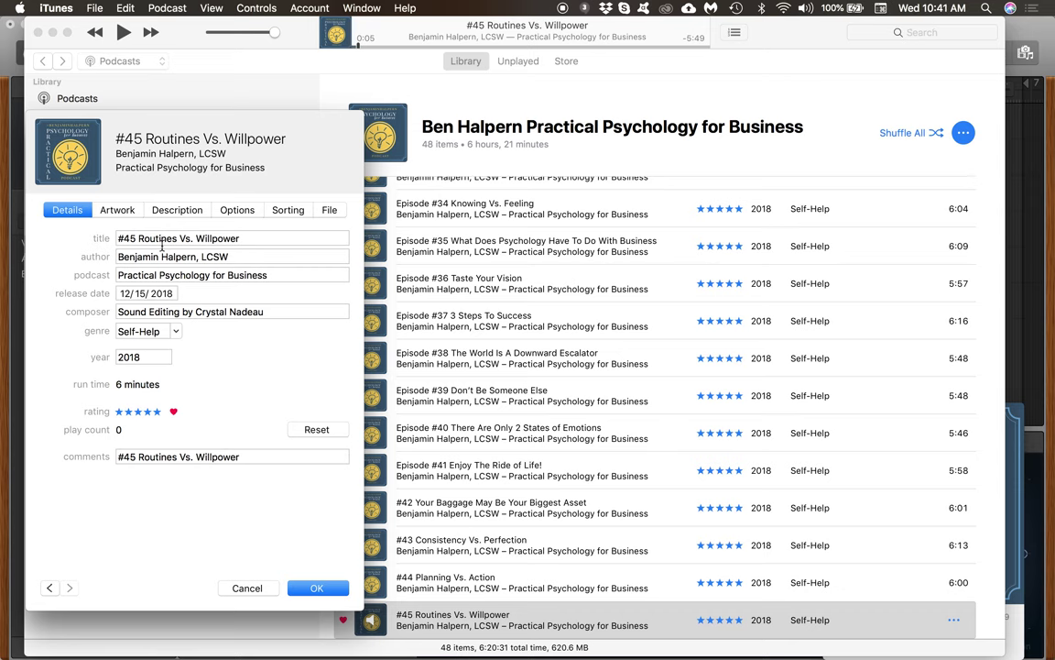
click(143, 293)
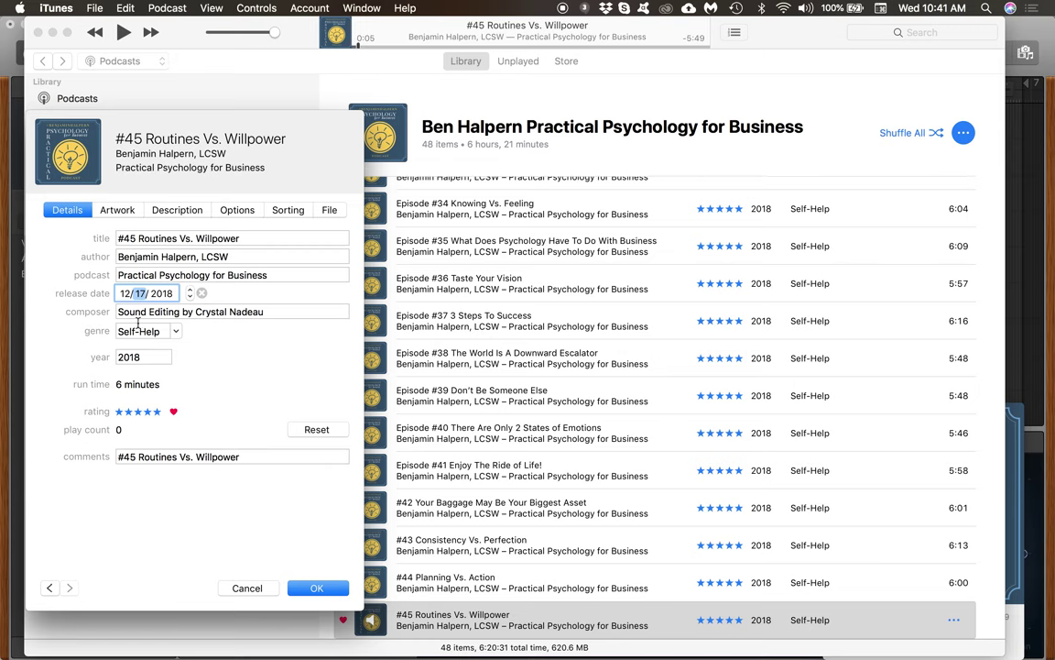
click(311, 589)
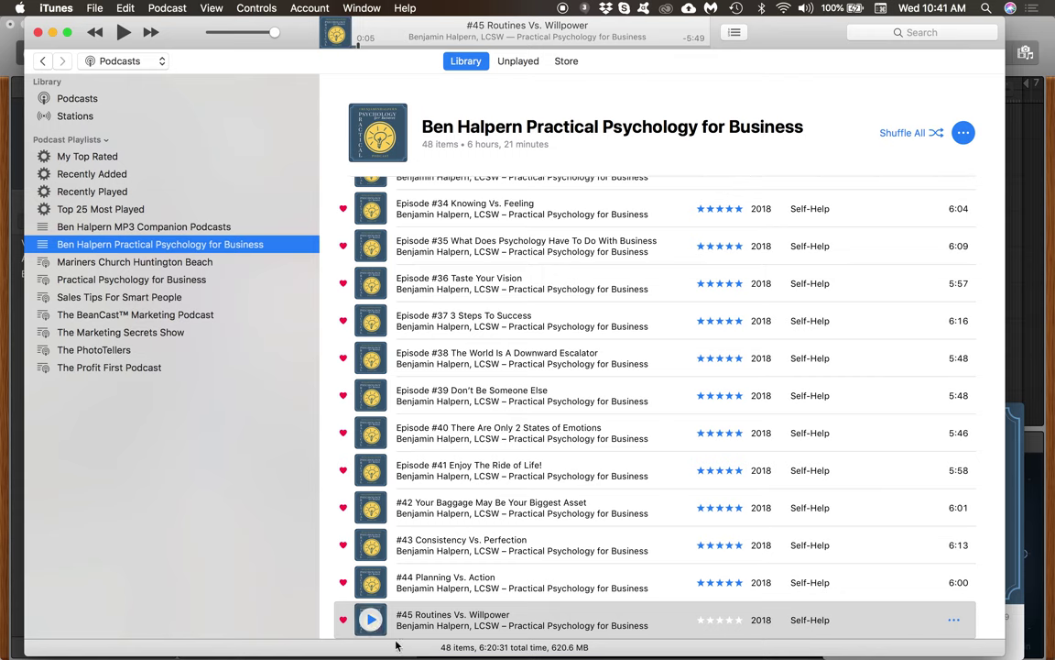
- Look at the MP3 conversion option and open the podcast info of "#45 MP3 Routines Vs. Willpower" in the MP3 Companion Podcasts playlist
click(94, 8)
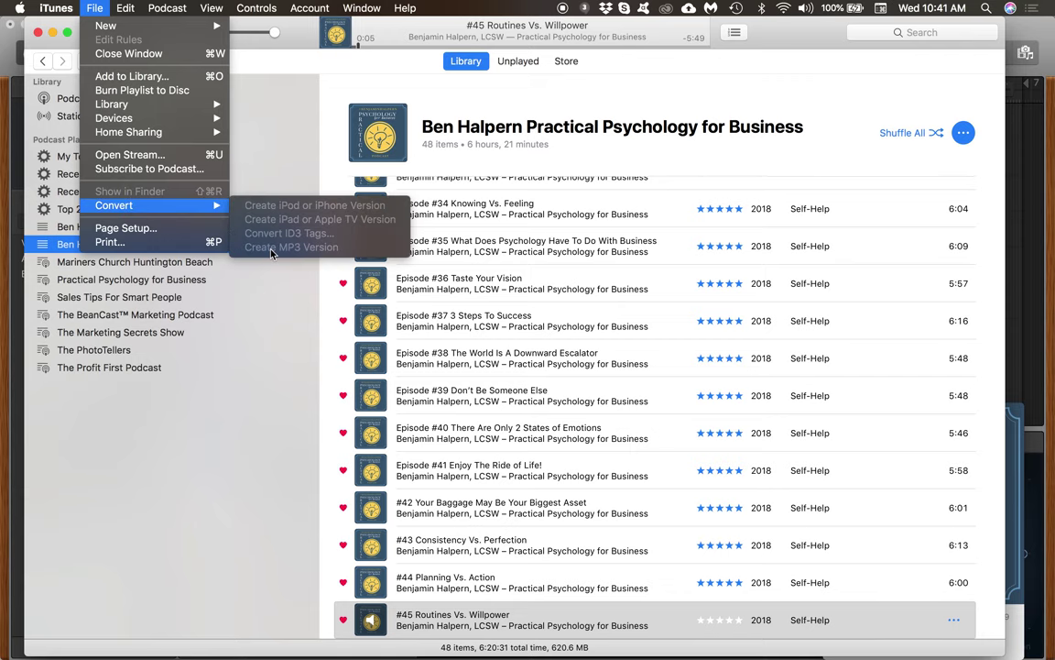
click(254, 122)
click(217, 228)
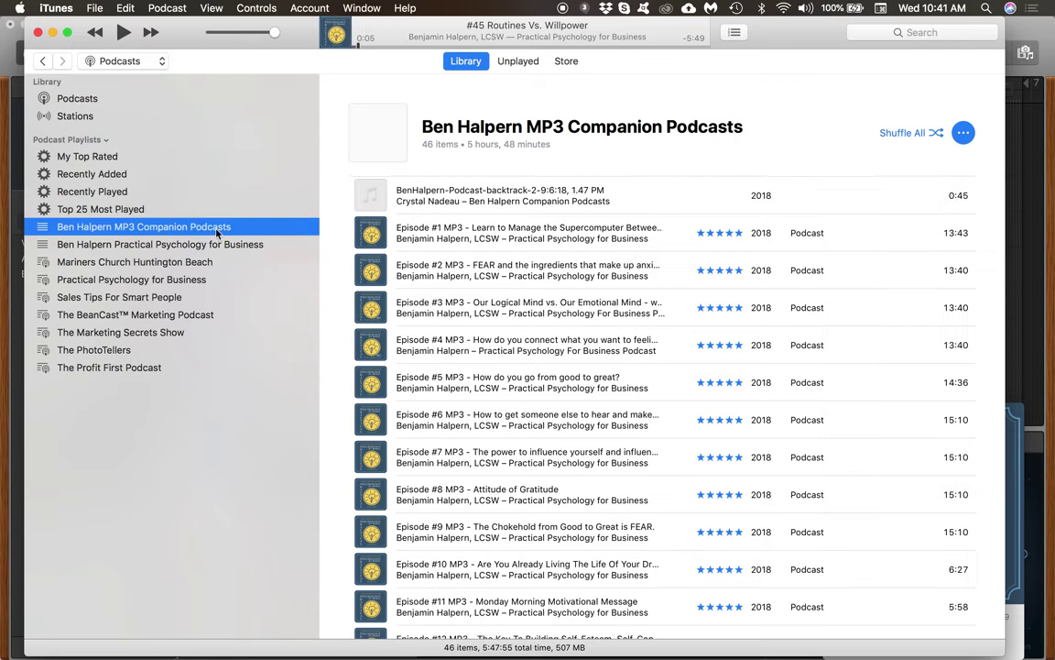
scroll(420, 560, down, 15)
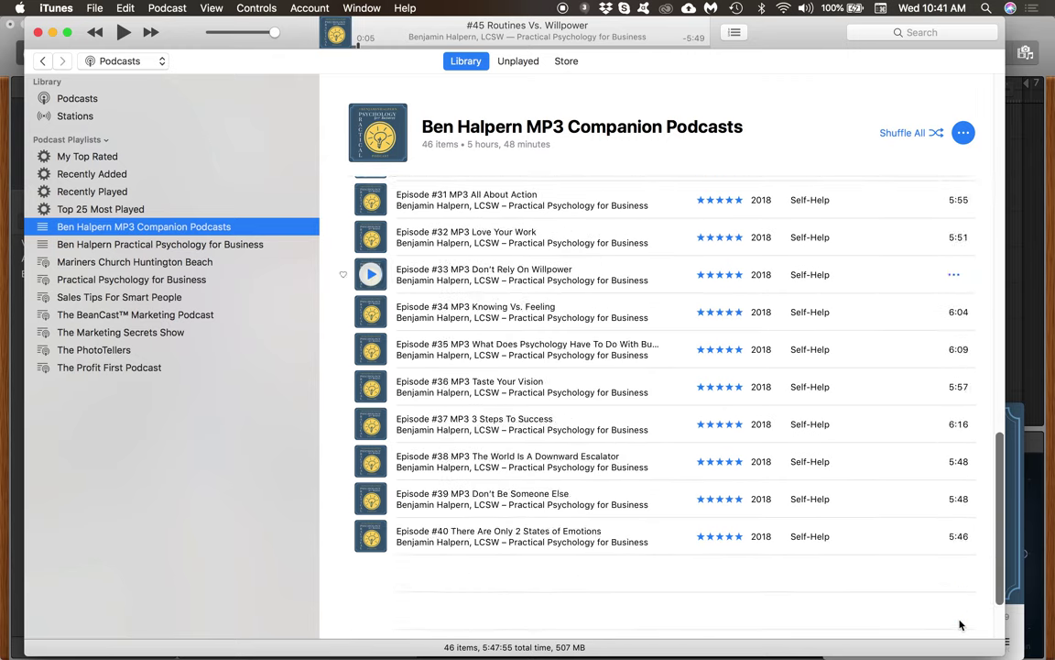
scroll(960, 624, down, 3)
click(953, 620)
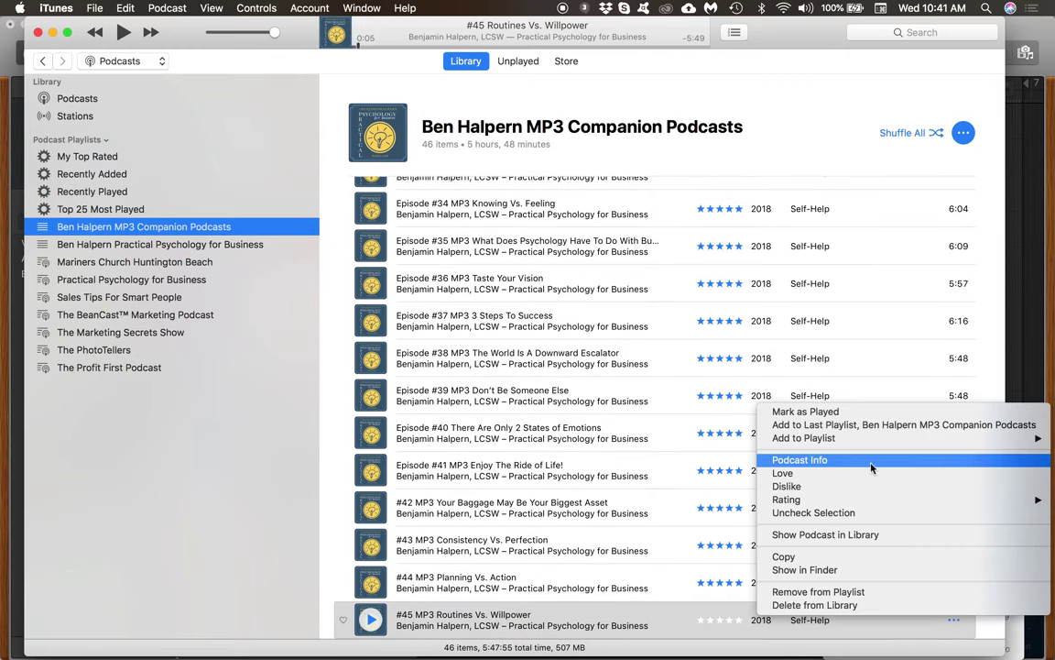
click(871, 466)
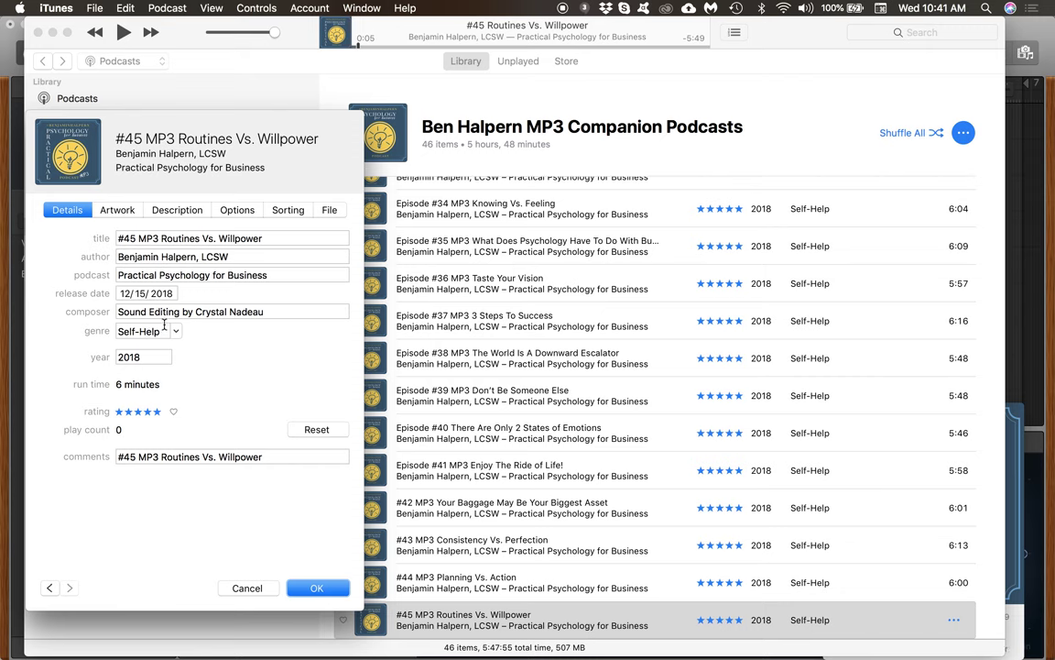
- Set the MP3 episode's release date to 12/17/2018, check its artwork, description and options, and save the podcast info
click(138, 293)
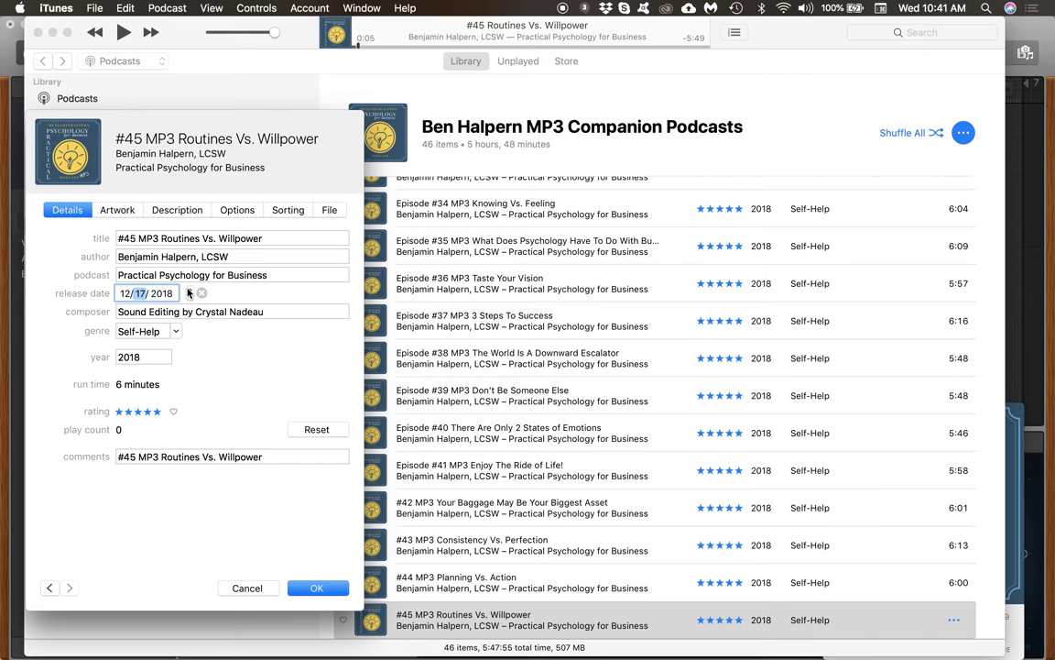
click(131, 211)
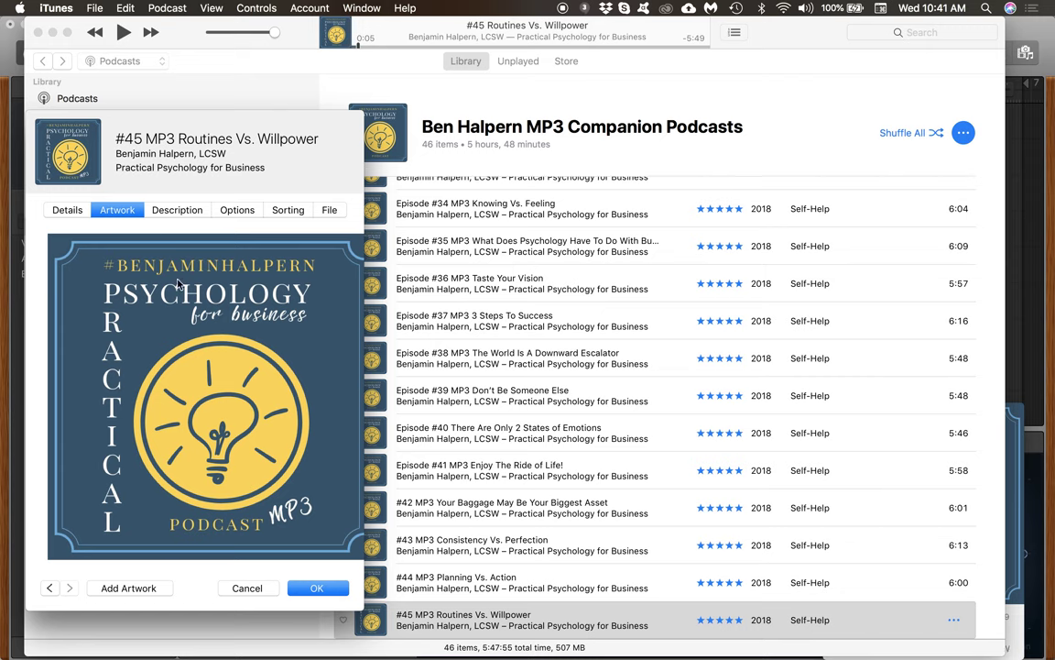
click(181, 211)
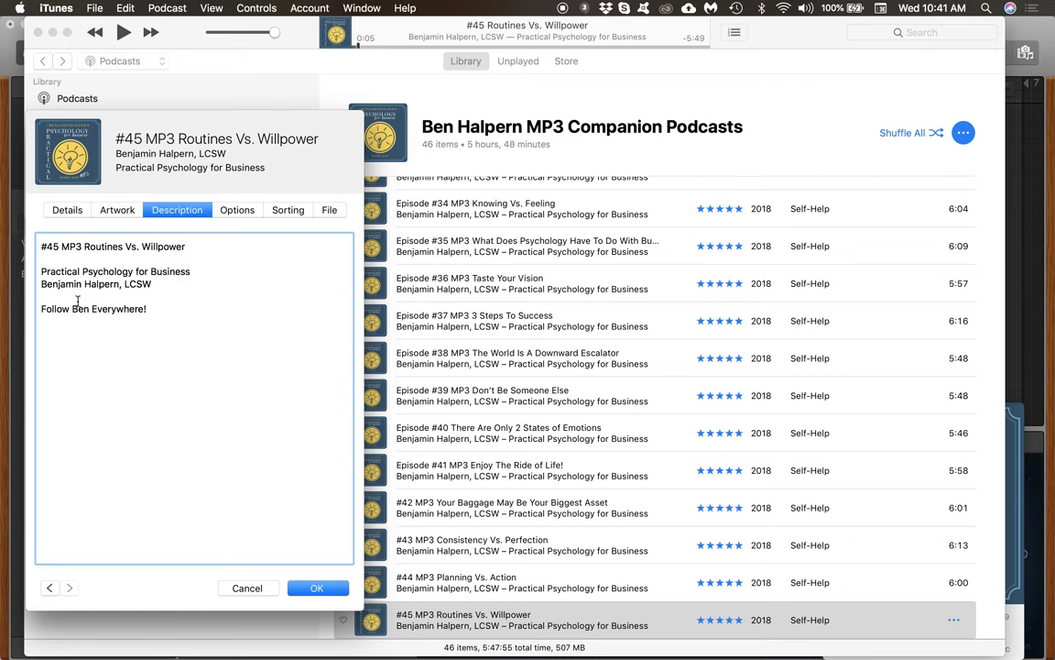
click(237, 213)
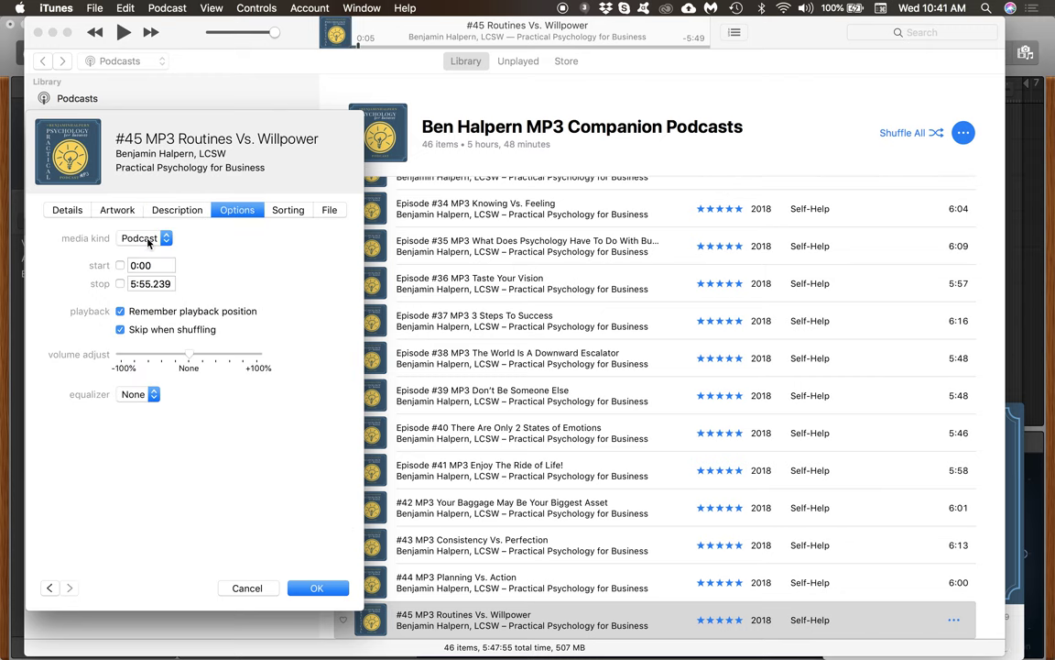
click(78, 211)
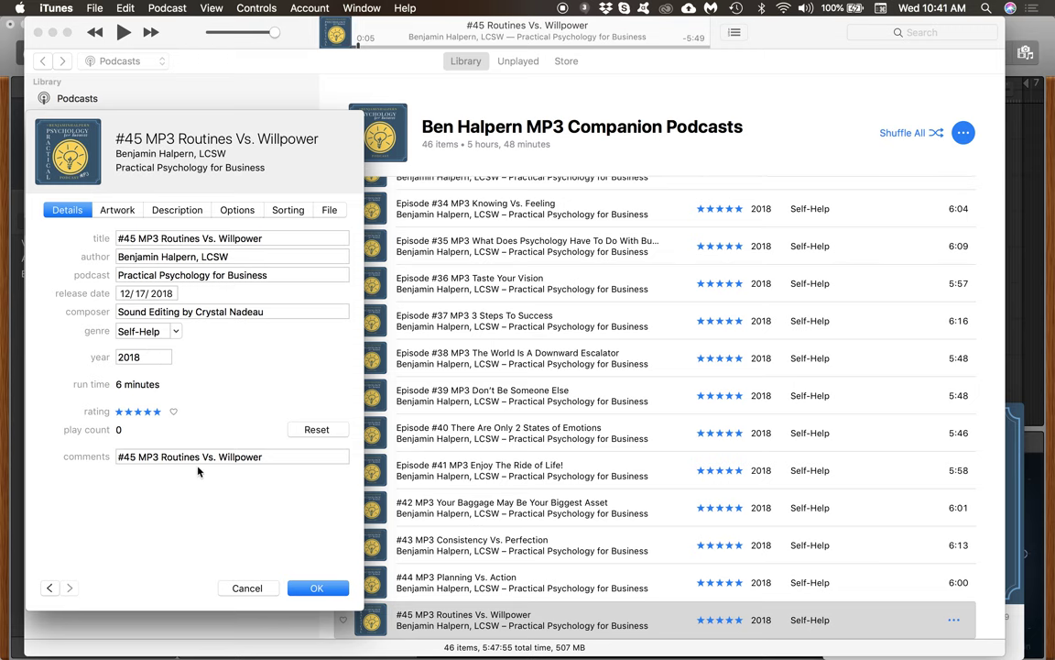
click(309, 591)
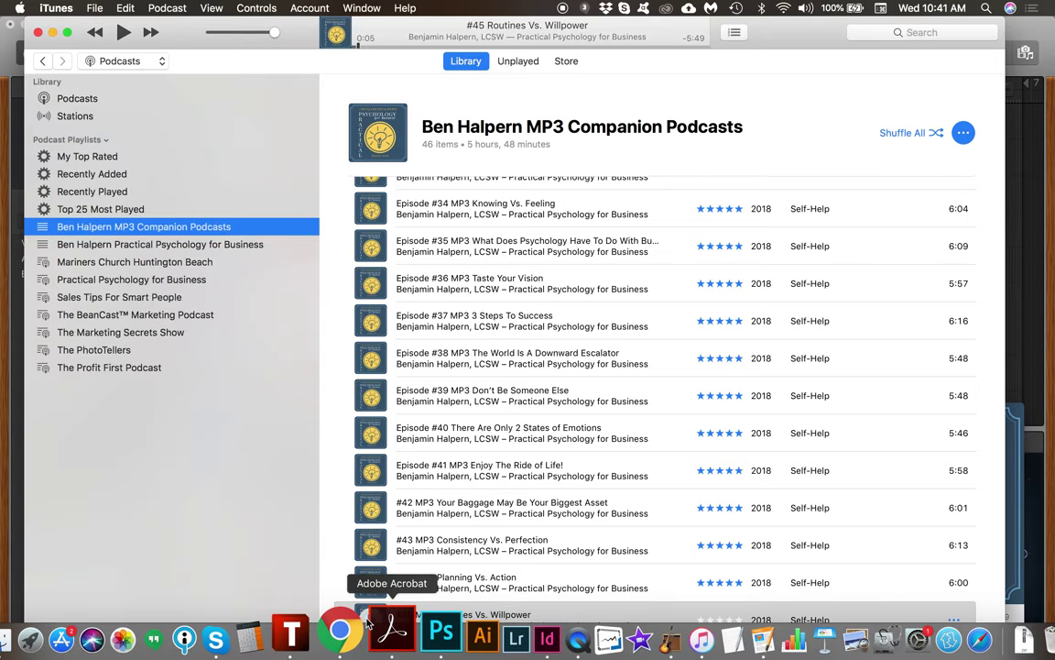
- Switch to Chrome, view the page for publishing a new PodBean episode and return to the Episodes list
click(349, 630)
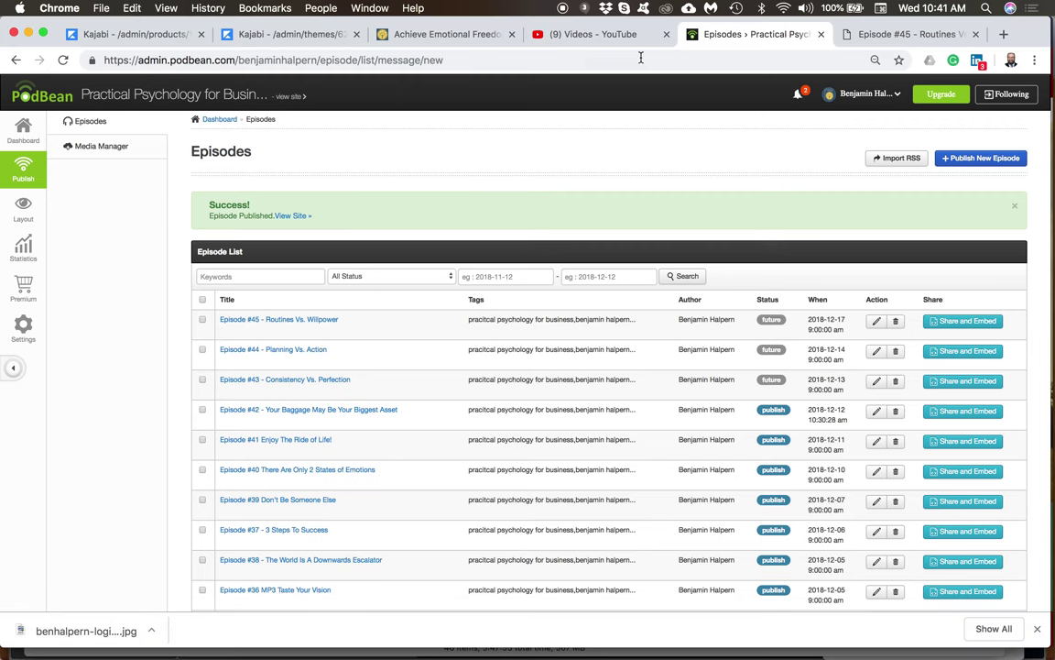
click(986, 161)
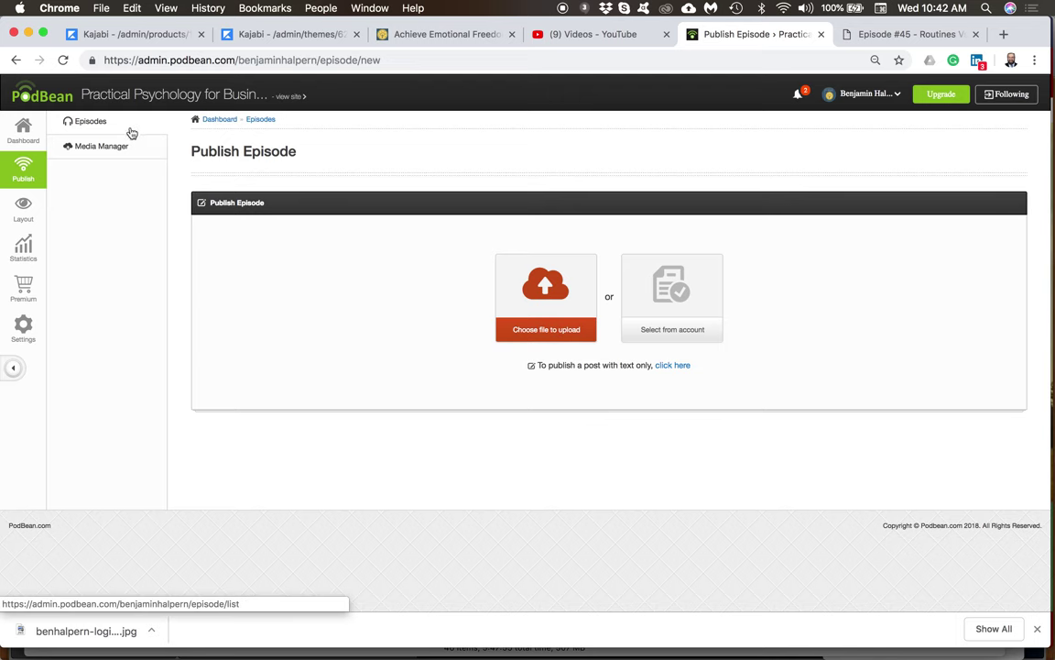
click(15, 59)
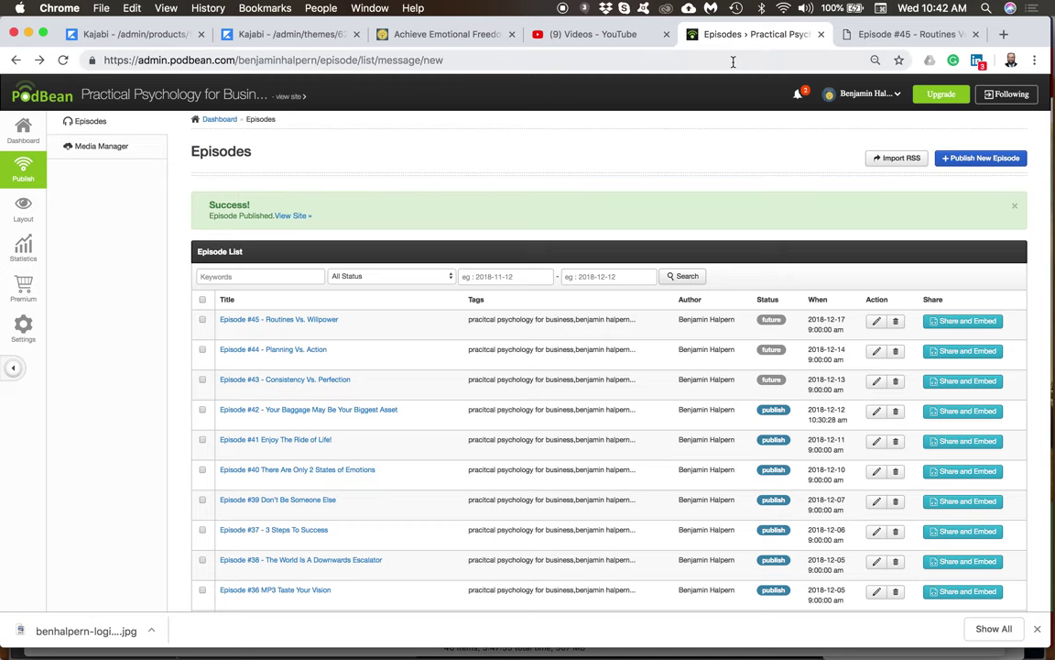
- Review the Episode #45 page, including its description, links, hashtags and closing text
click(898, 38)
scroll(476, 303, down, 5)
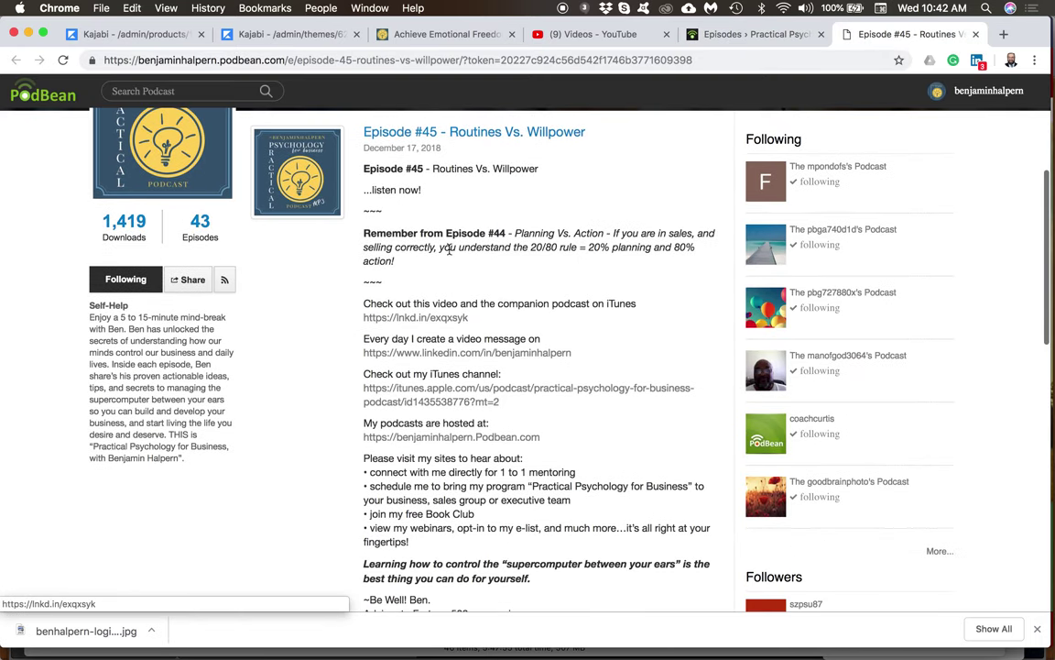
scroll(428, 422, down, 3)
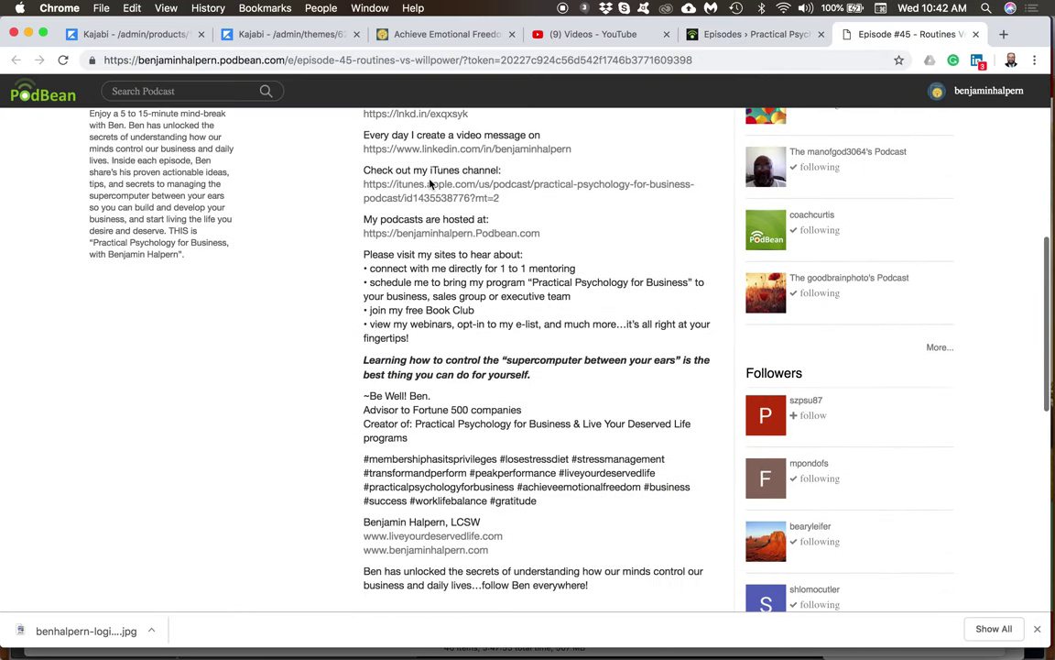
scroll(445, 500, down, 2)
scroll(445, 500, up, 3)
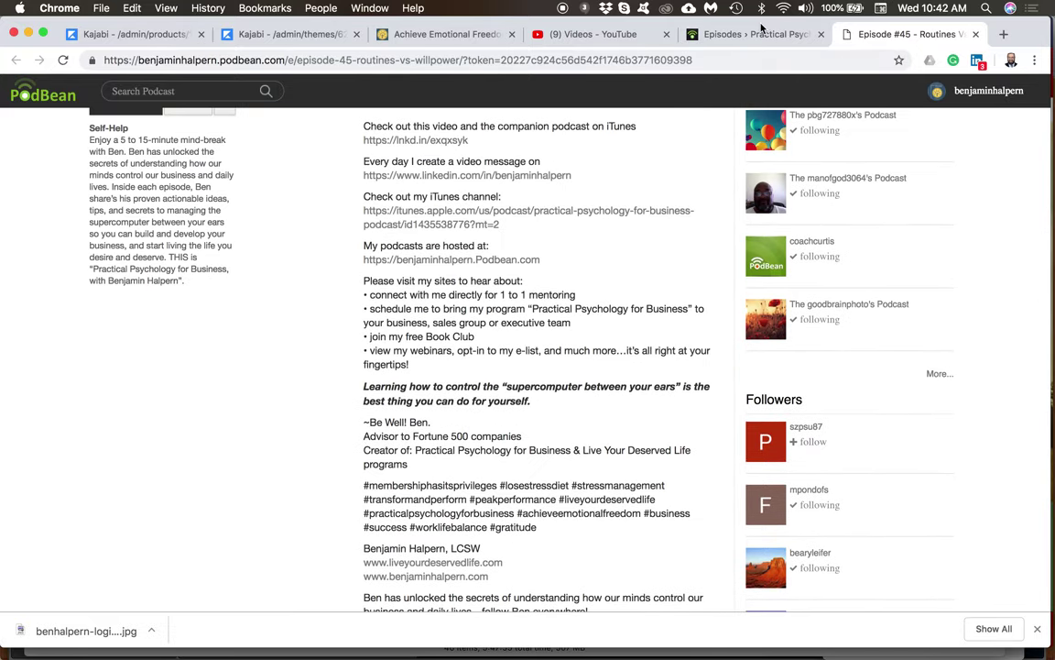
- Return to the Episodes list and look through the scheduled and published entries
click(733, 35)
key(super+plus)
scroll(592, 460, down, 10)
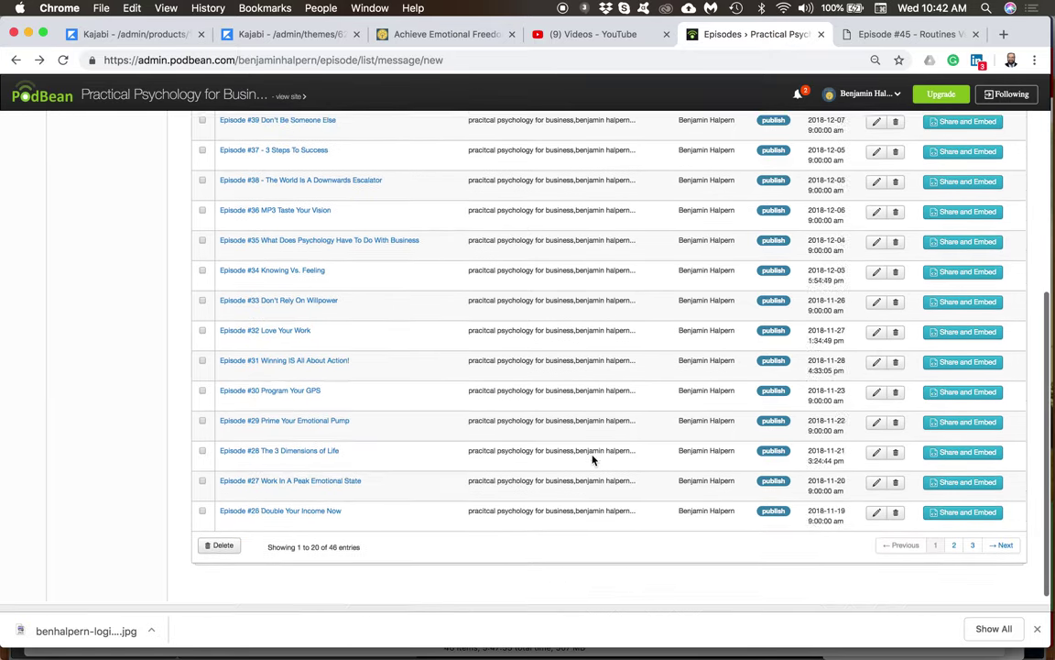
scroll(589, 454, up, 10)
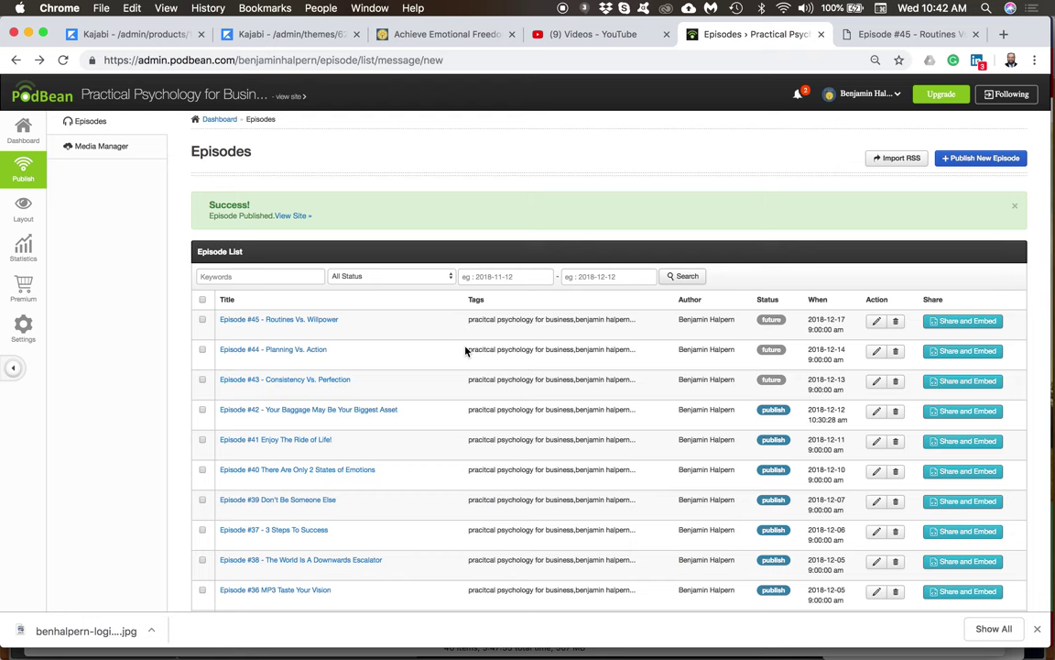
click(562, 8)
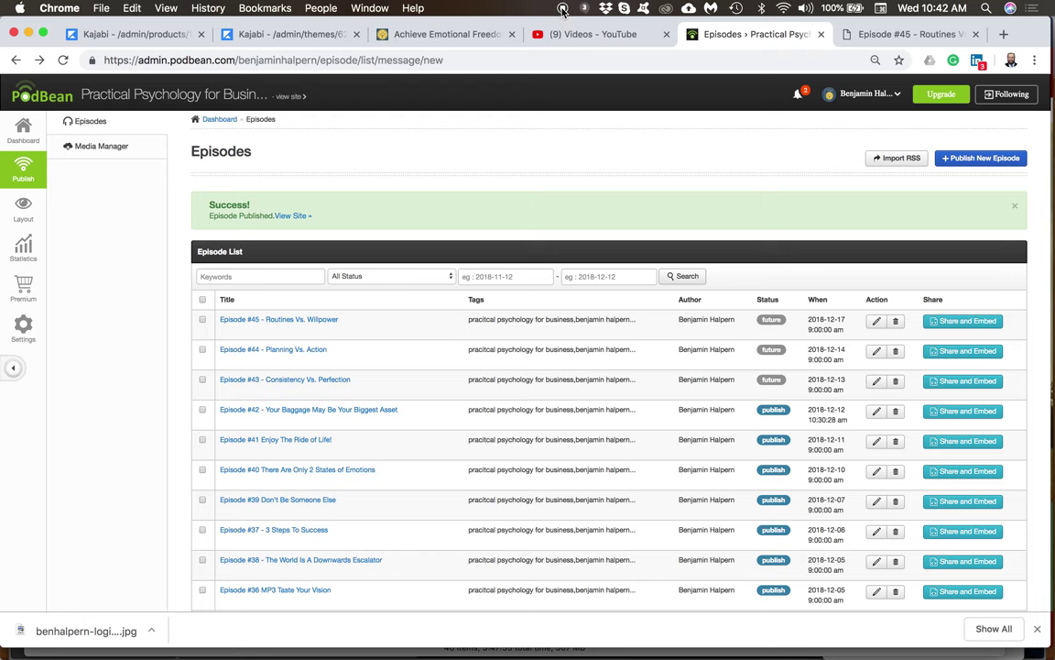